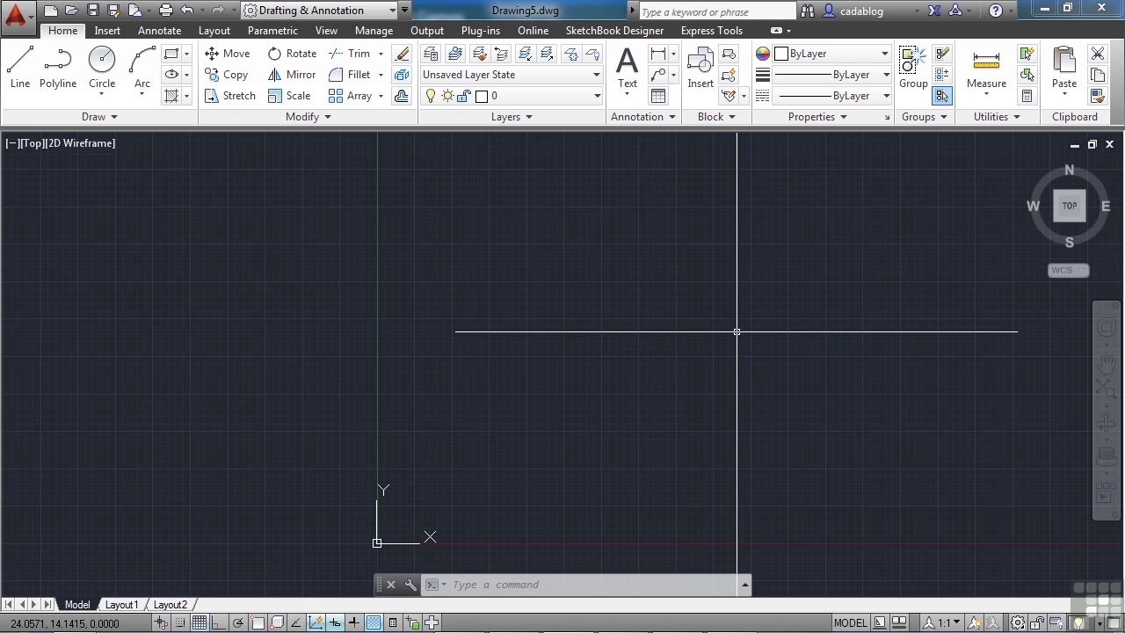
# - Insert the Toilet - Imperial dynamic block from the architectural tool palette, just above and beside the drawing origin
pyautogui.hotkey('ctrl', '3')
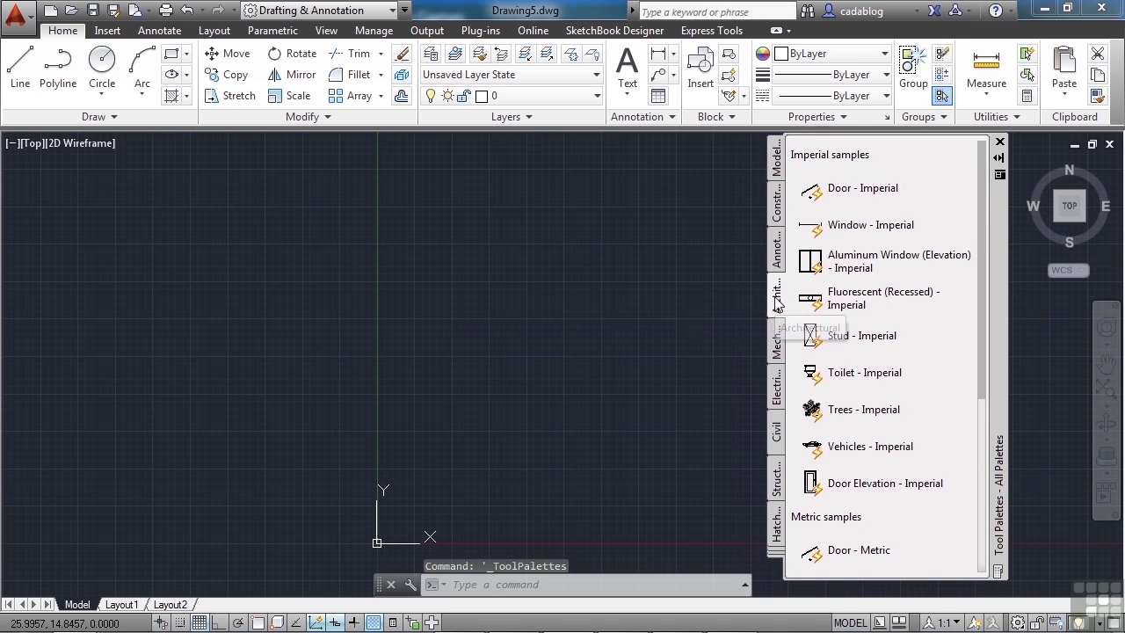
pyautogui.click(841, 371)
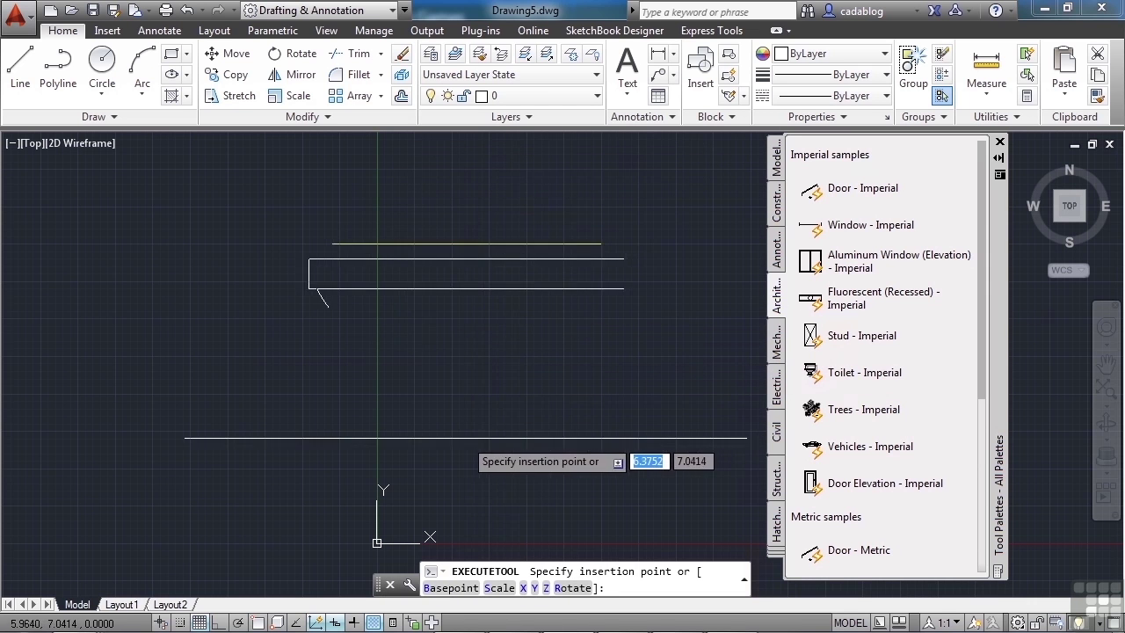
pyautogui.click(462, 462)
pyautogui.scroll(-3, 480, 388)
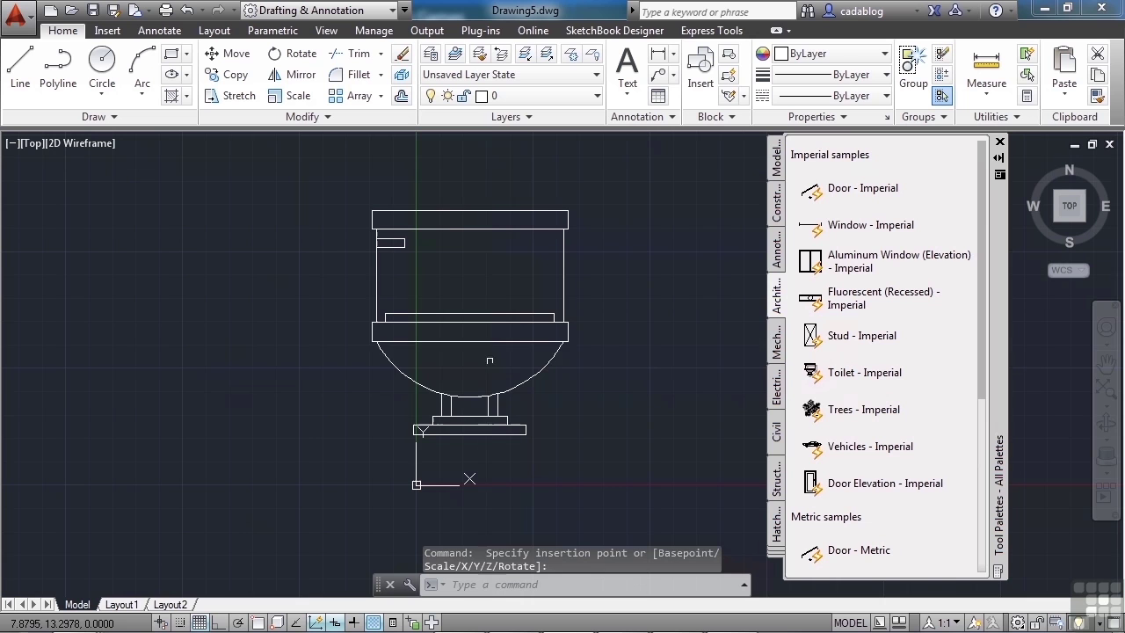
# - Open the inserted toilet block in the Block Editor and close the tool palettes
pyautogui.click(497, 343)
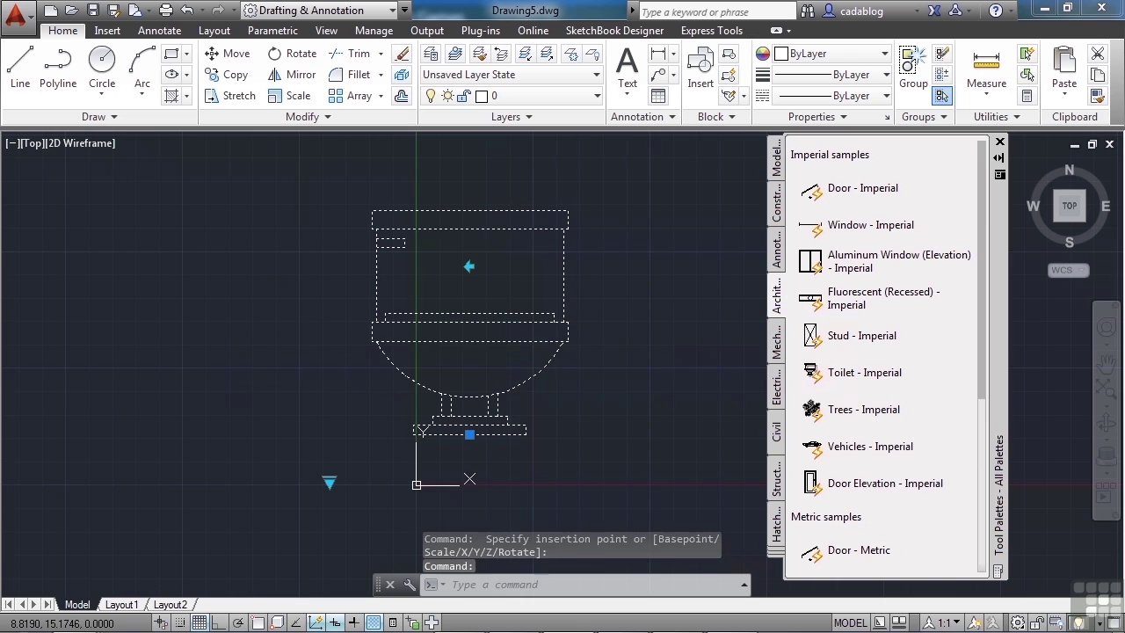
pyautogui.rightClick(510, 345)
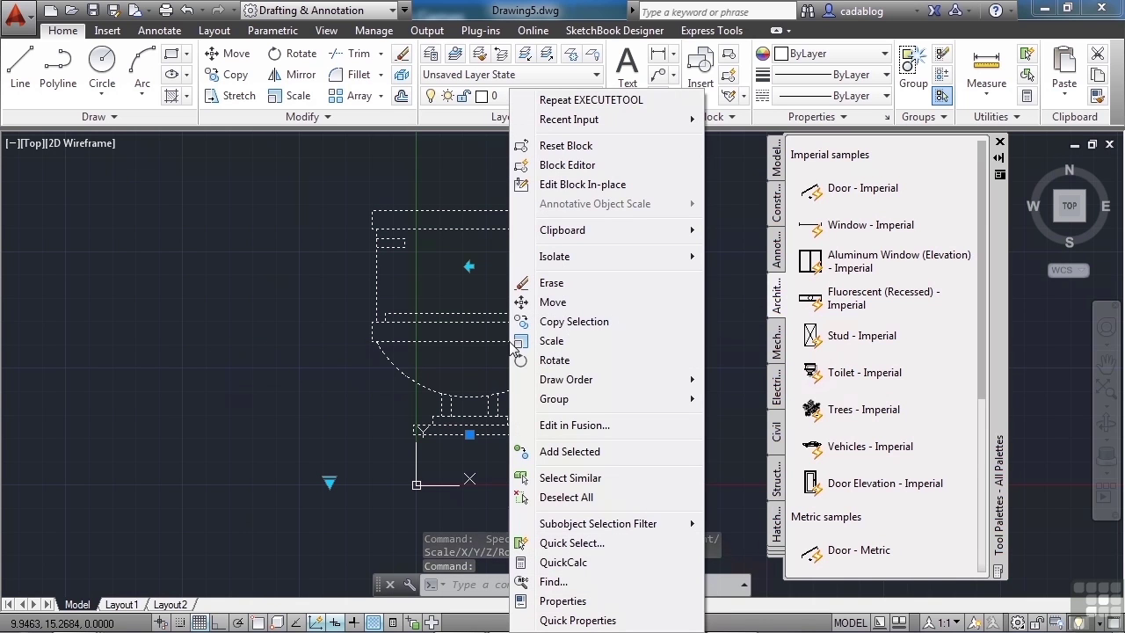
pyautogui.click(578, 173)
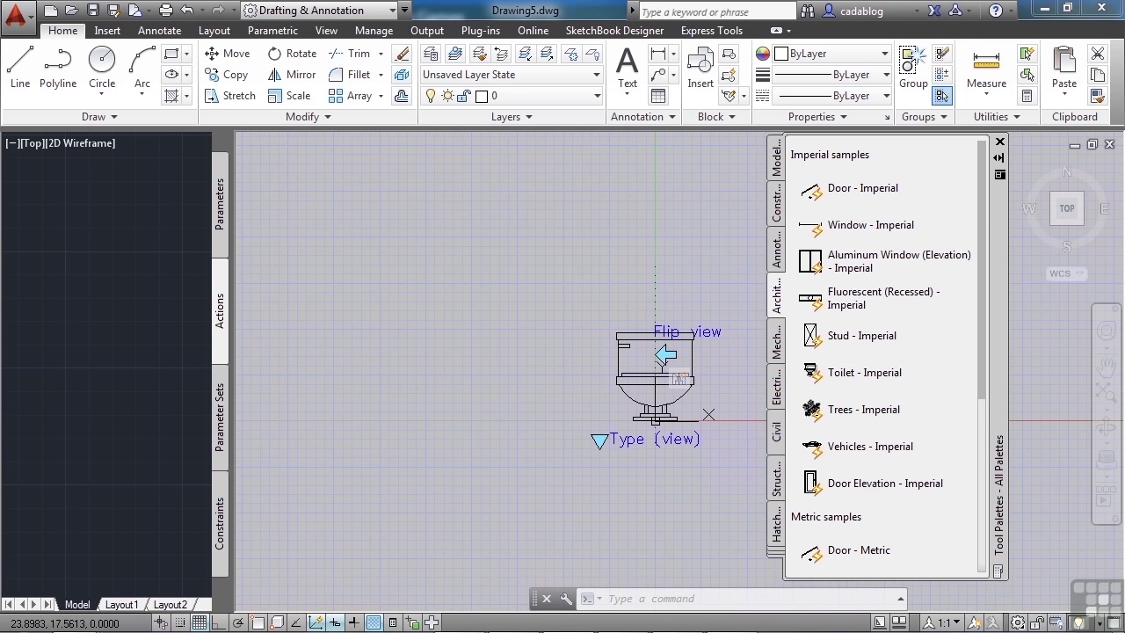
pyautogui.click(999, 142)
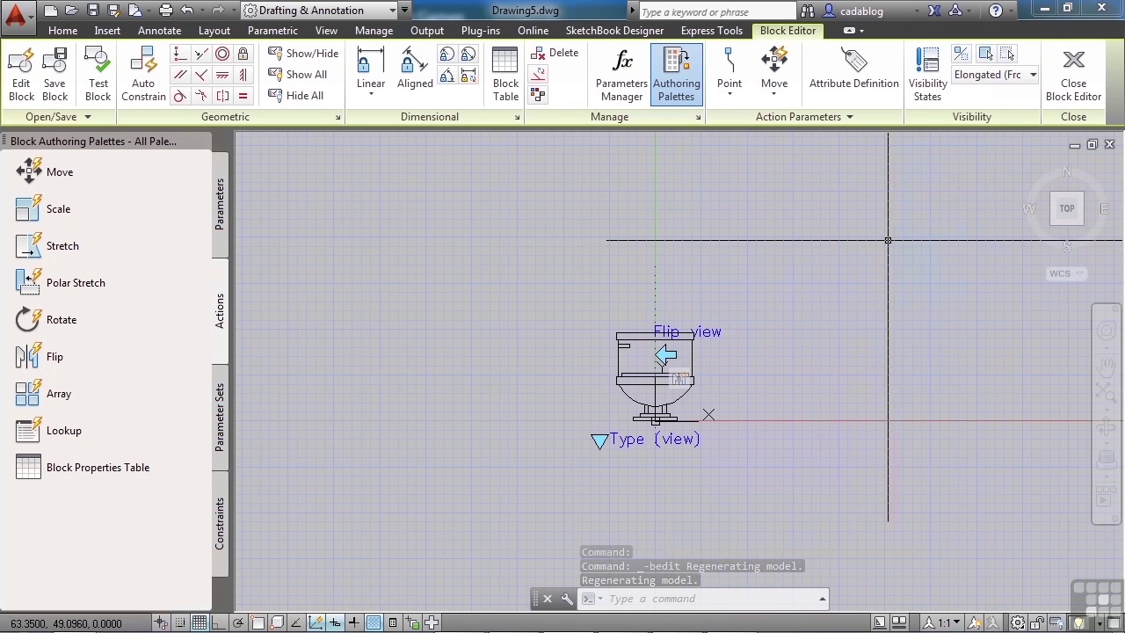
pyautogui.moveTo(888, 240); pyautogui.dragTo(813, 227, button='middle')
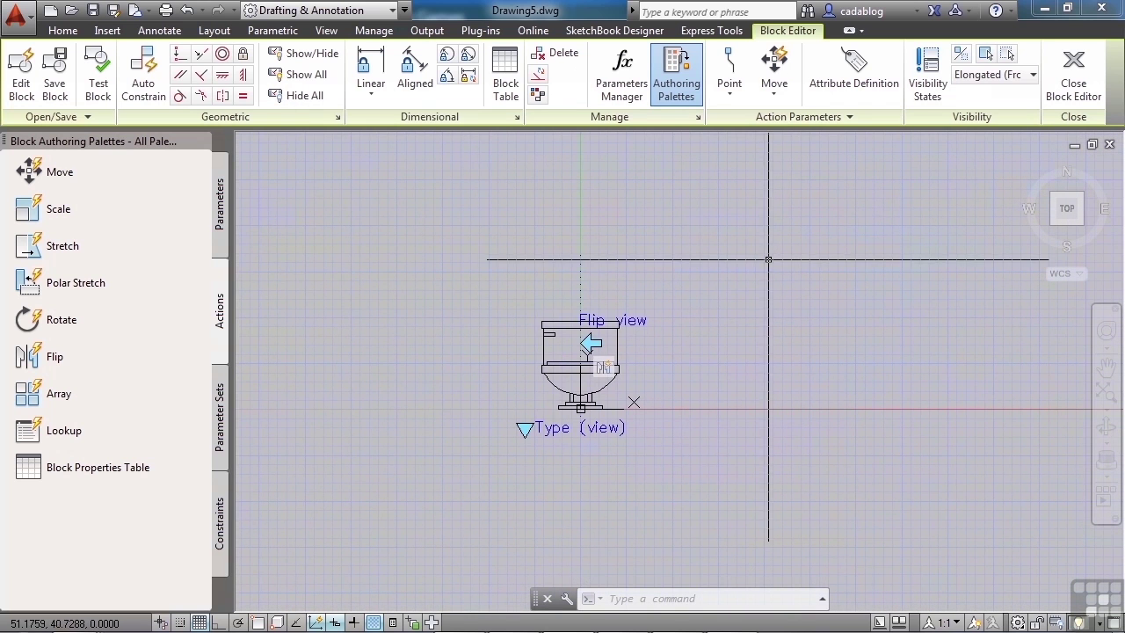
pyautogui.scroll(2, 716, 333)
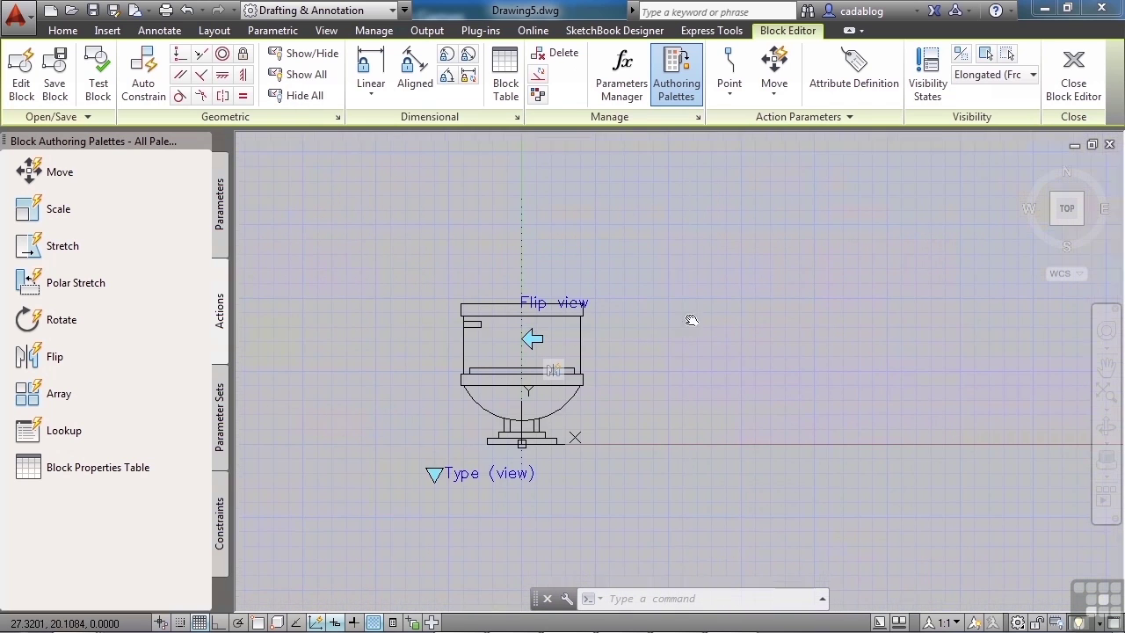
pyautogui.moveTo(692, 320); pyautogui.dragTo(713, 302, button='middle')
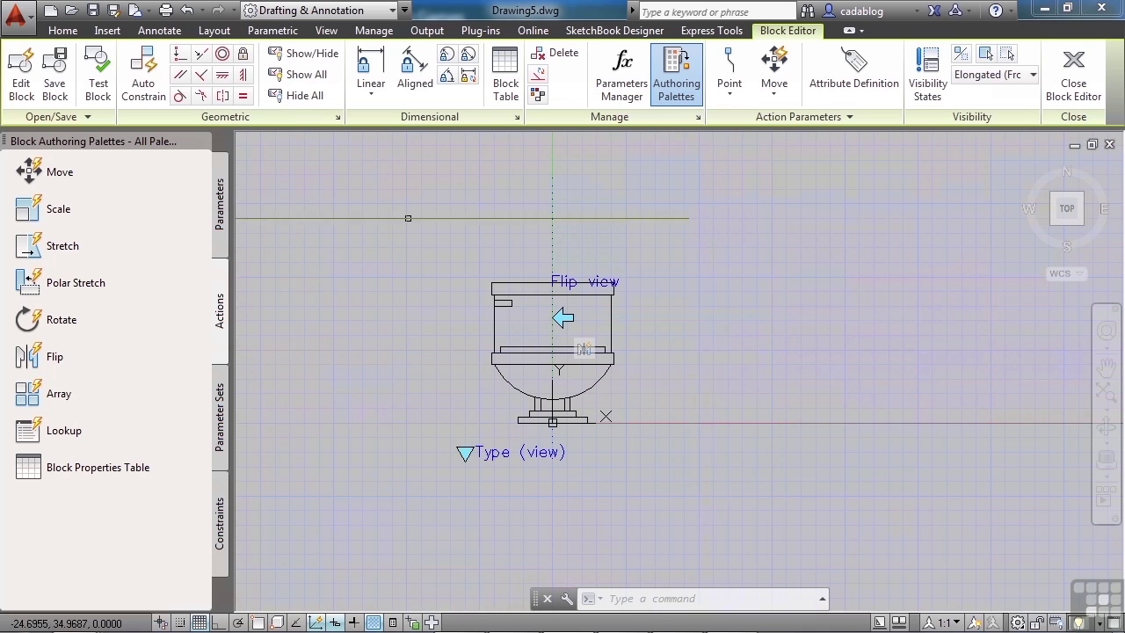
# - Compare the parameters and actions available for authoring, and try to add a Visibility parameter to the toilet block
pyautogui.click(220, 204)
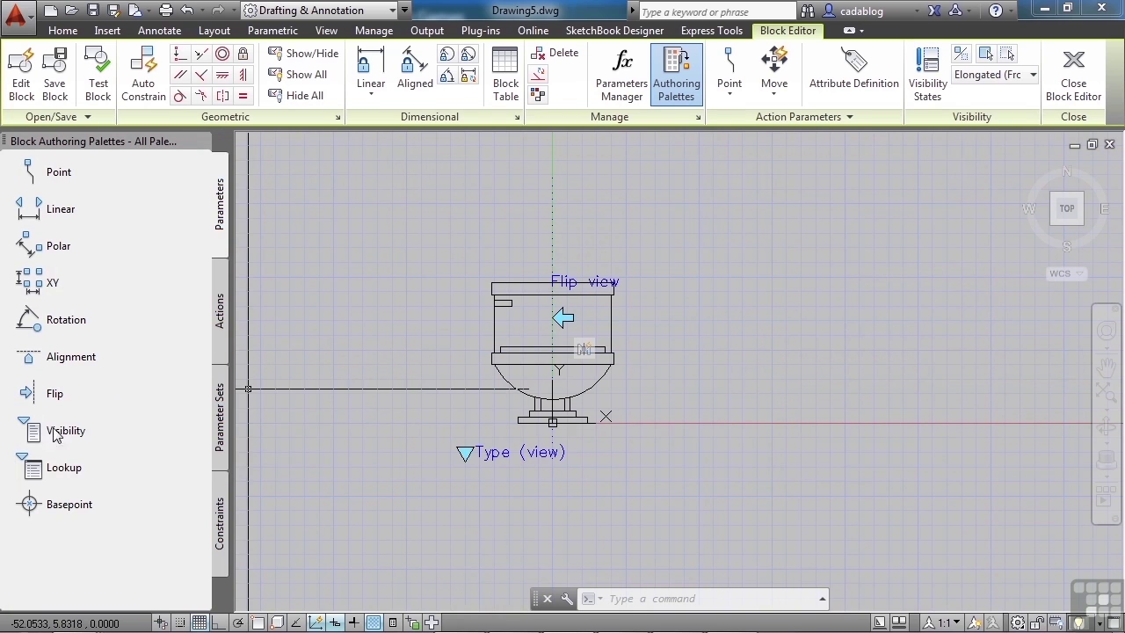
pyautogui.click(224, 339)
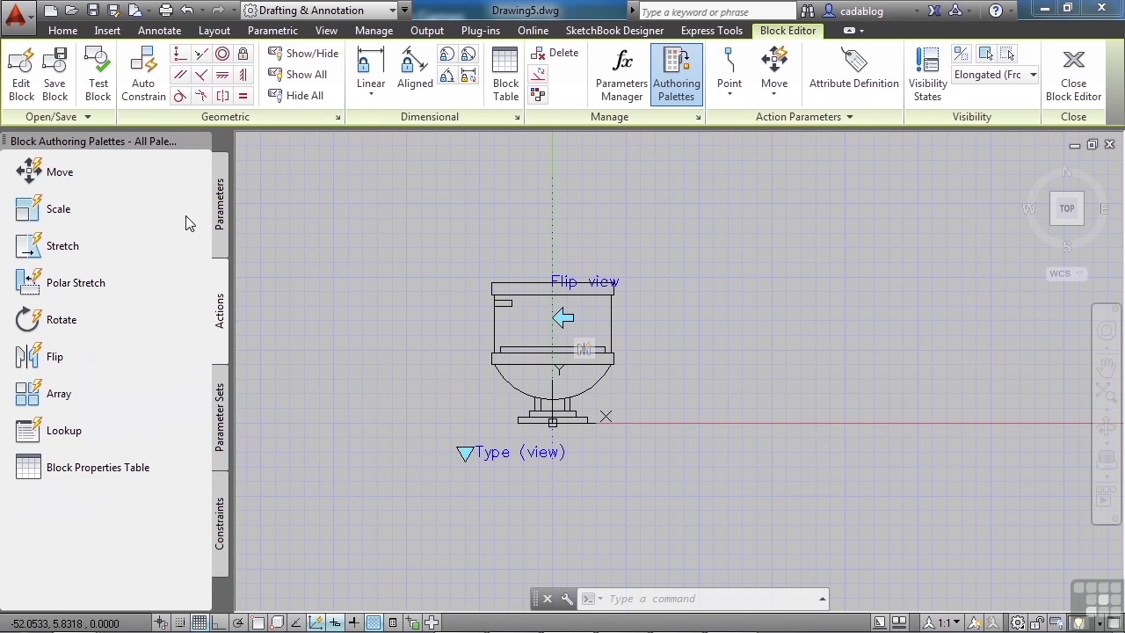
pyautogui.click(222, 209)
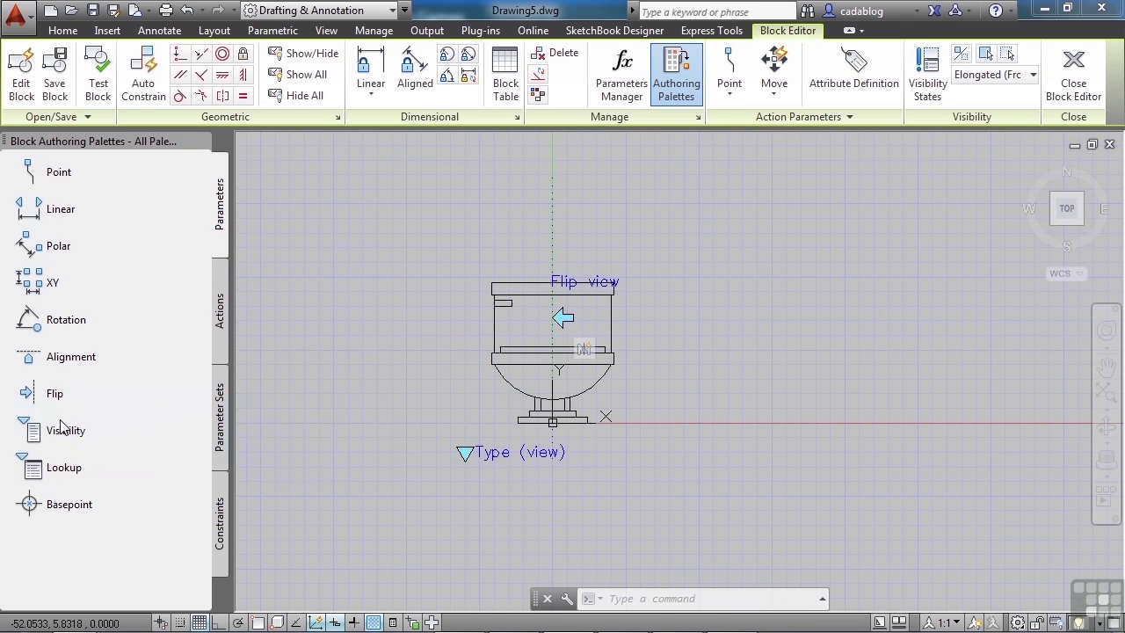
pyautogui.click(62, 428)
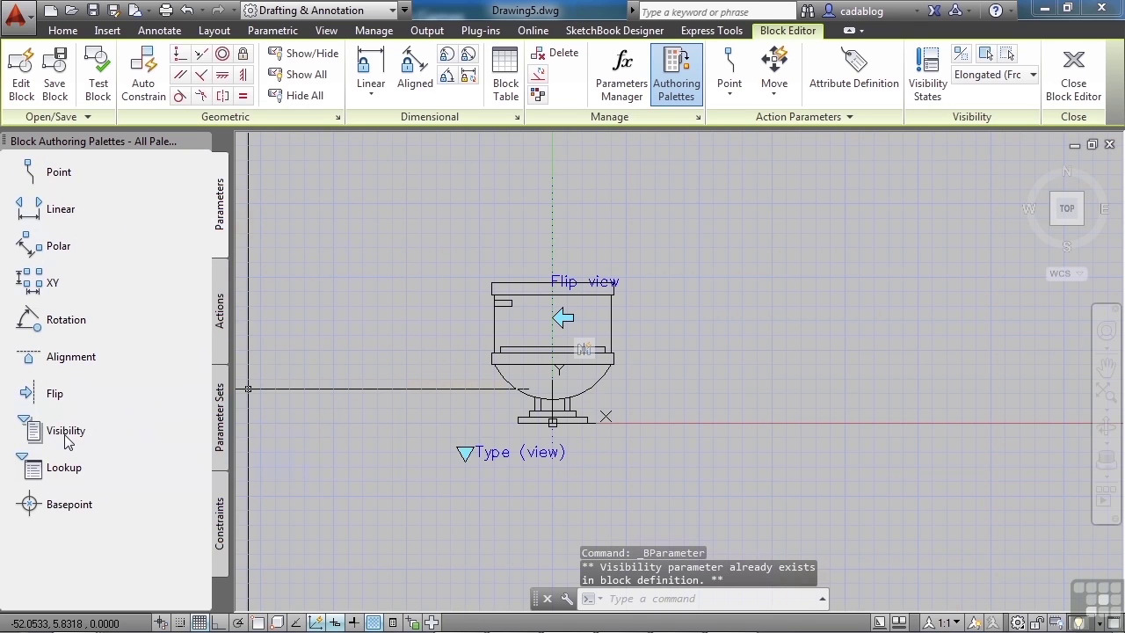
pyautogui.press('Escape')
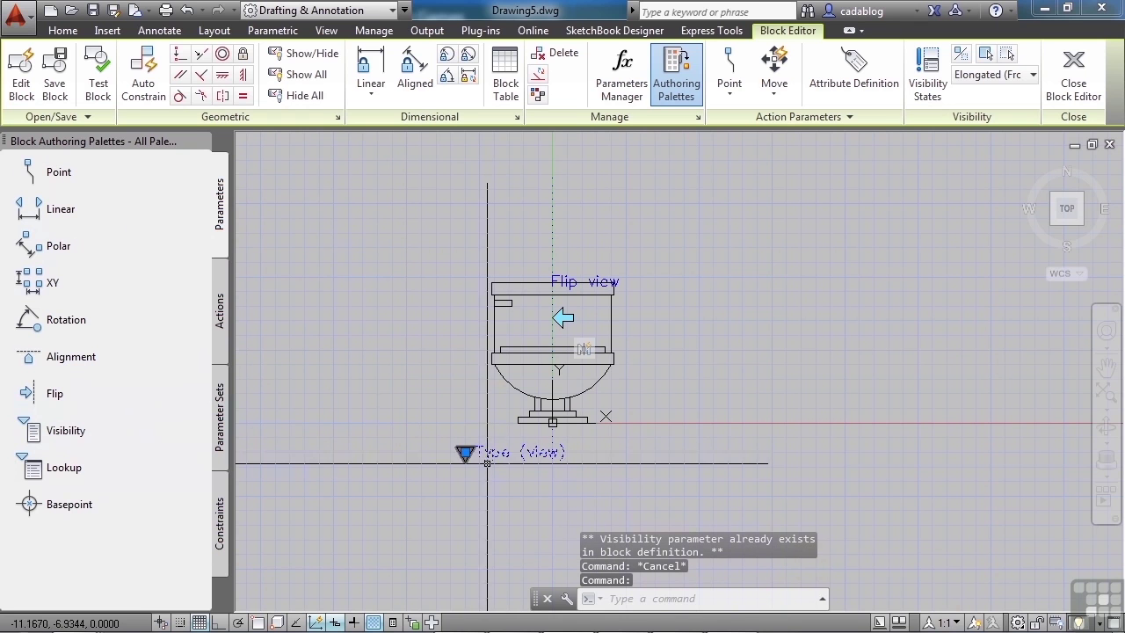
# - Examine the commands offered for the existing Type (view) visibility parameter, including Visibility States
pyautogui.rightClick(481, 458)
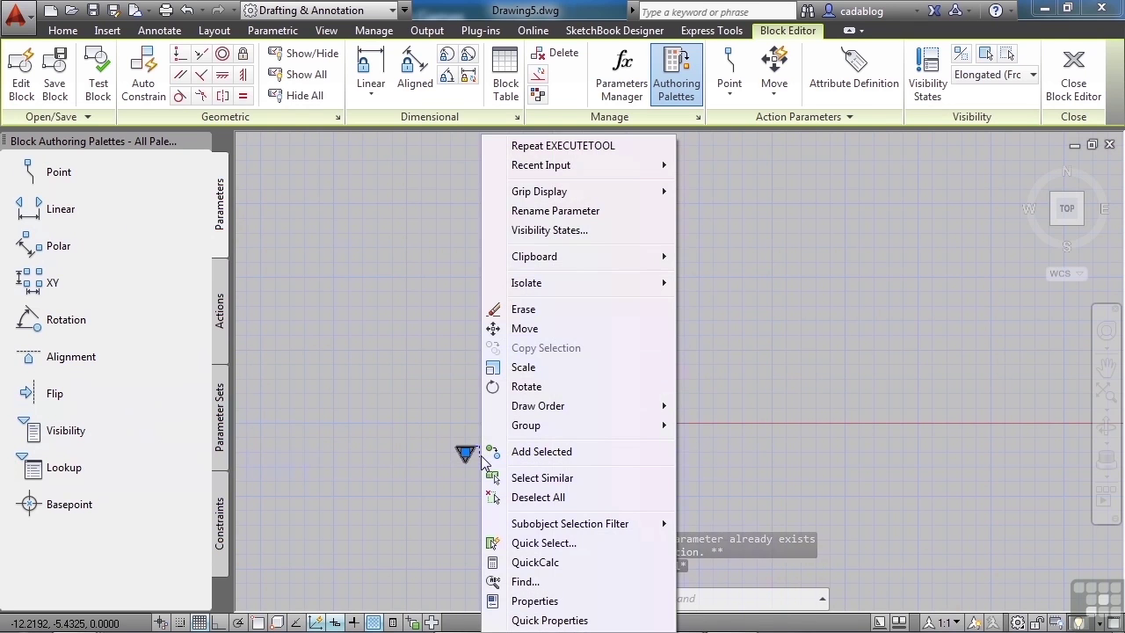
pyautogui.moveTo(636, 202)
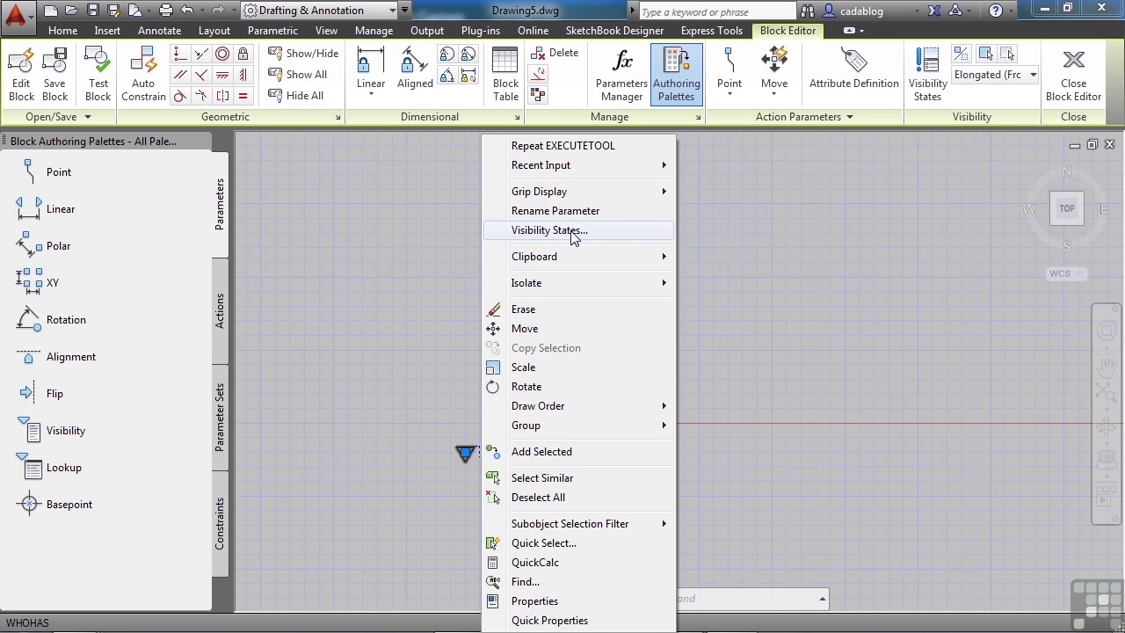
pyautogui.click(447, 263)
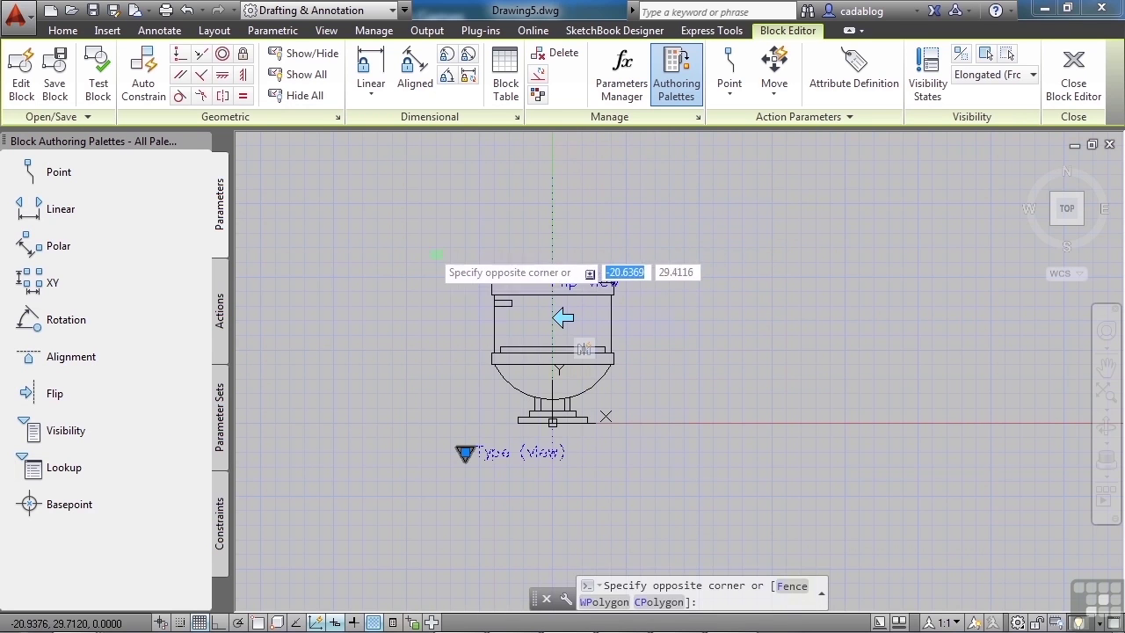
pyautogui.scroll(4, 454, 360)
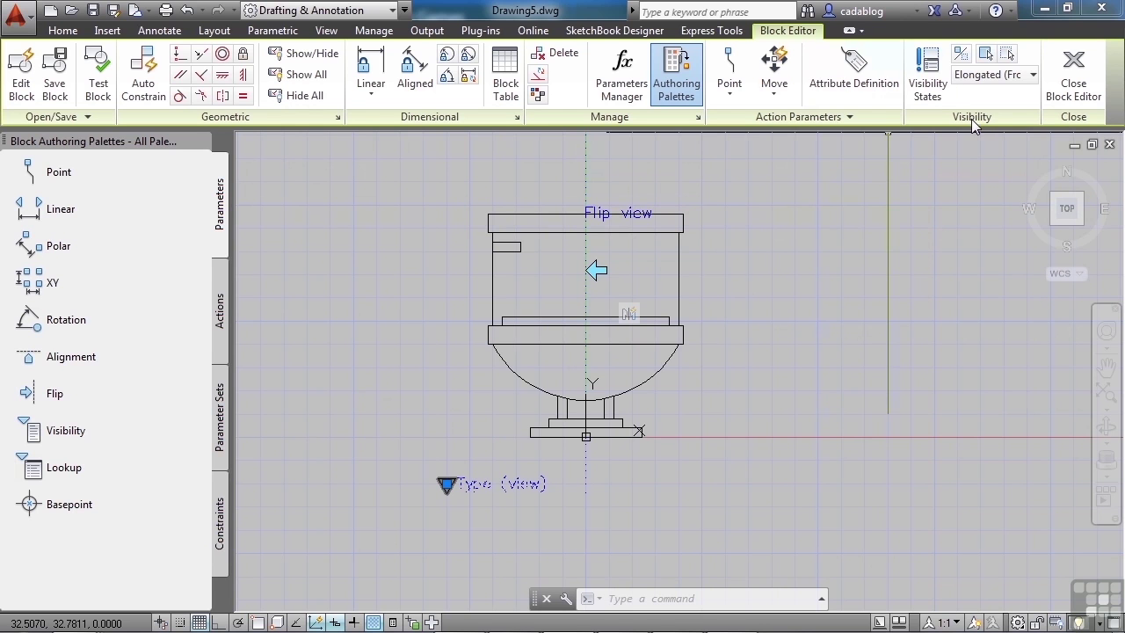
# - Review the block's visibility states and make Round (Front) the current one
pyautogui.click(929, 87)
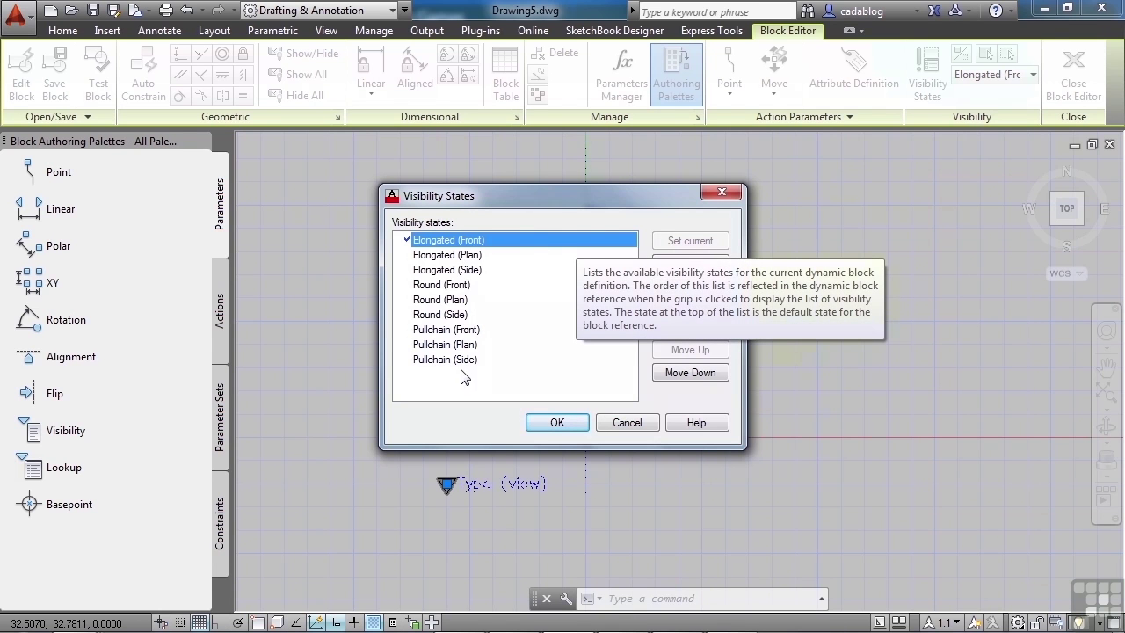
pyautogui.click(473, 255)
pyautogui.click(479, 270)
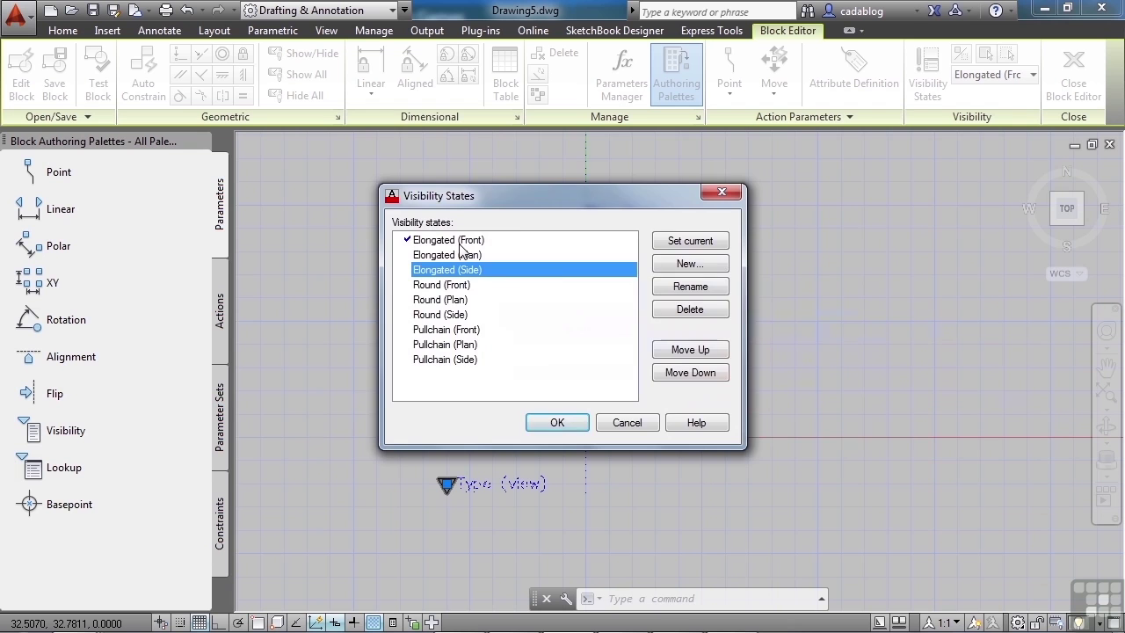
pyautogui.moveTo(525, 197); pyautogui.dragTo(861, 158)
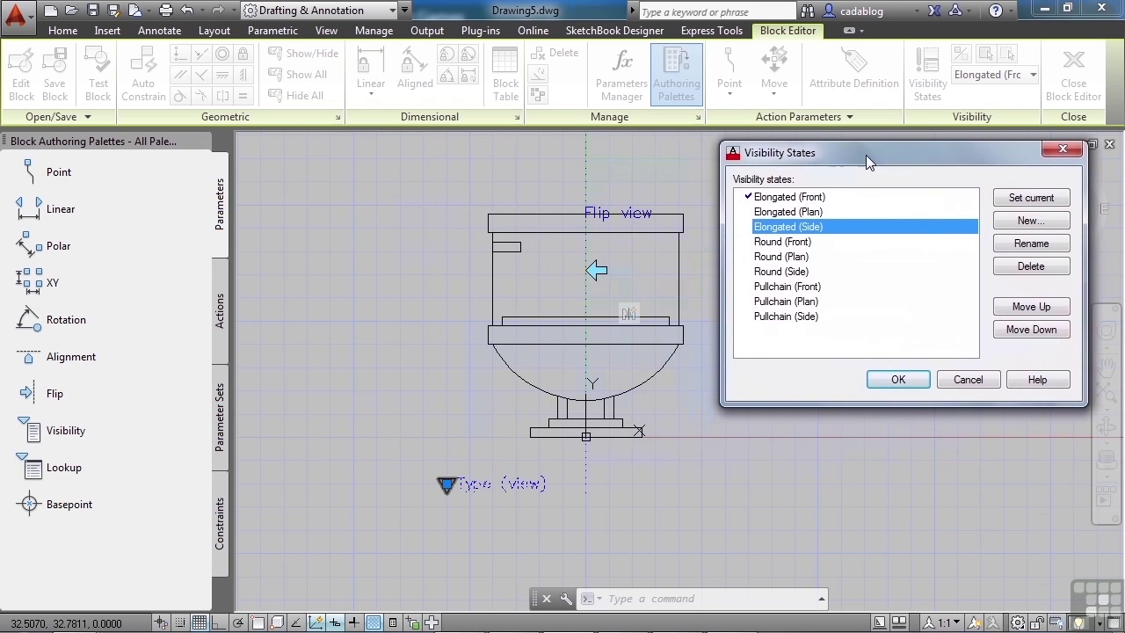
pyautogui.click(813, 206)
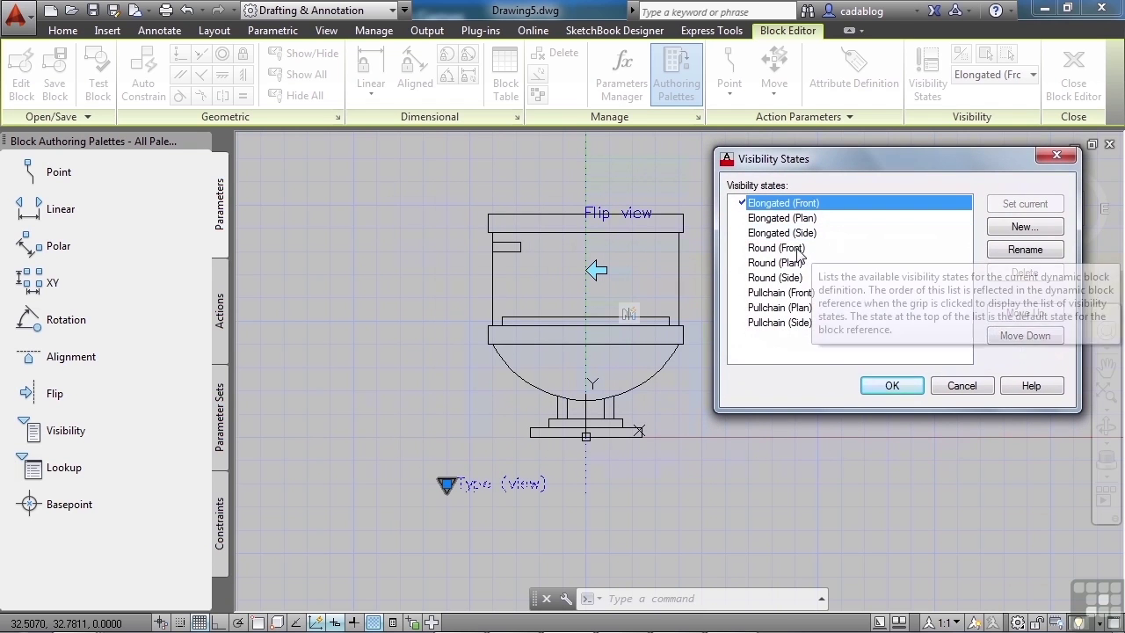
pyautogui.click(798, 248)
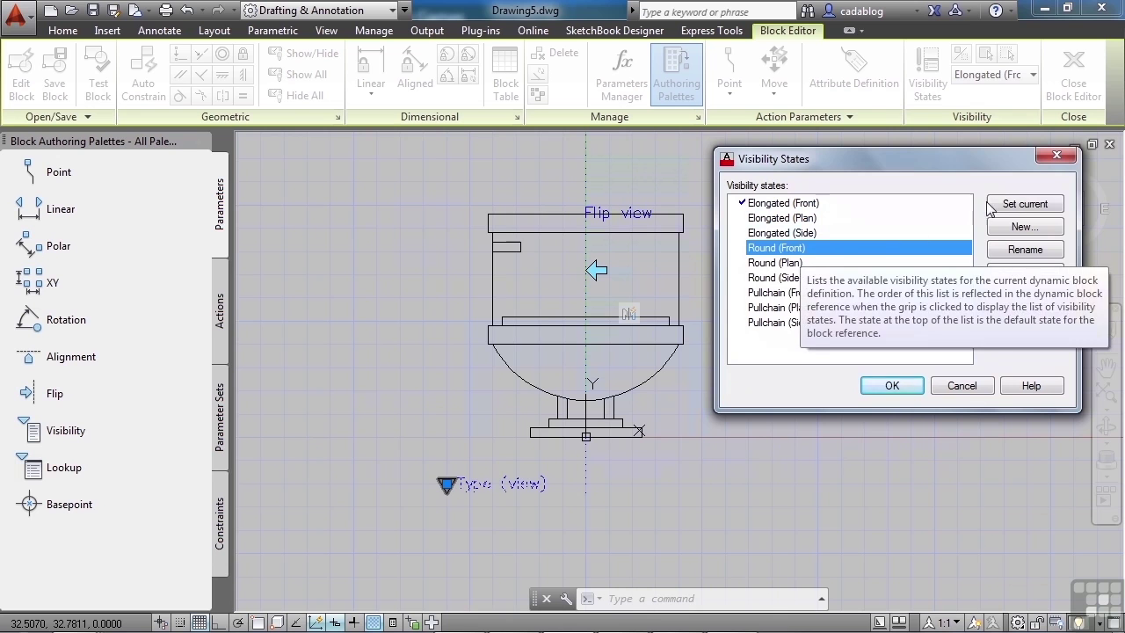
pyautogui.click(1022, 205)
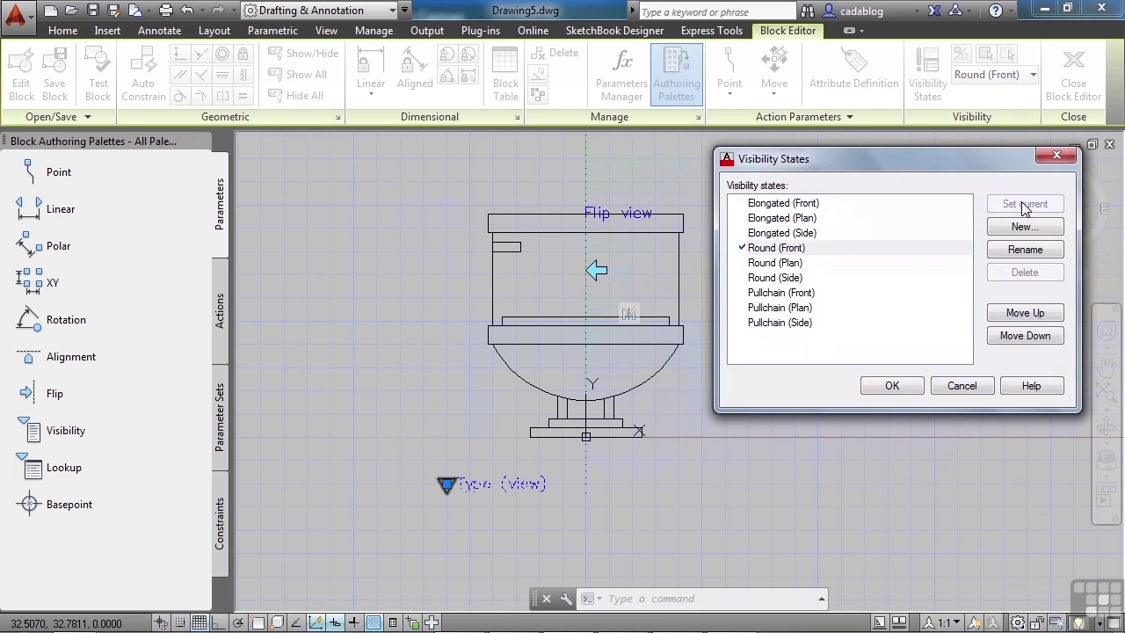
pyautogui.click(903, 388)
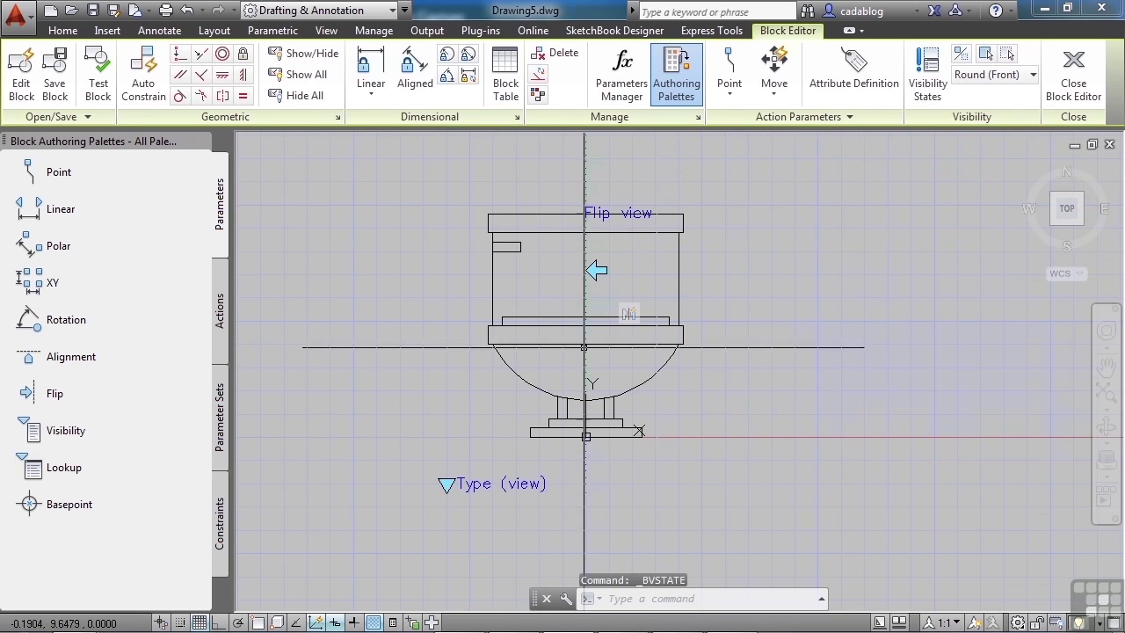
# - Preview the toilet's Elongated (Side), Elongated (Plan) and Elongated (Front) visibility states one after another
pyautogui.moveTo(587, 290); pyautogui.dragTo(537, 295, button='middle')
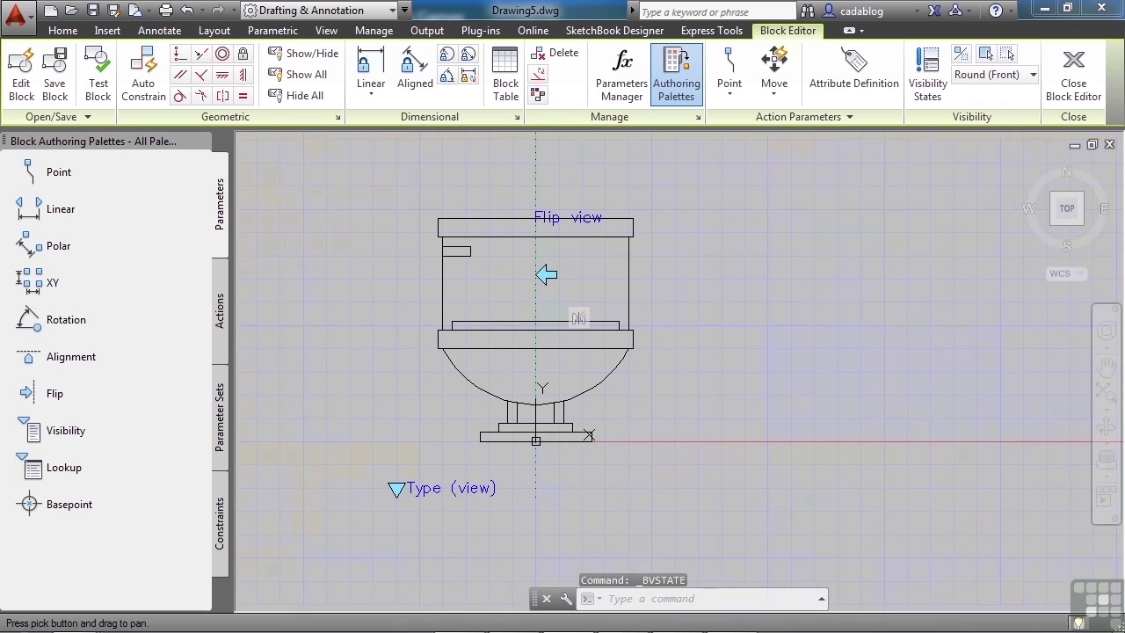
pyautogui.click(1003, 75)
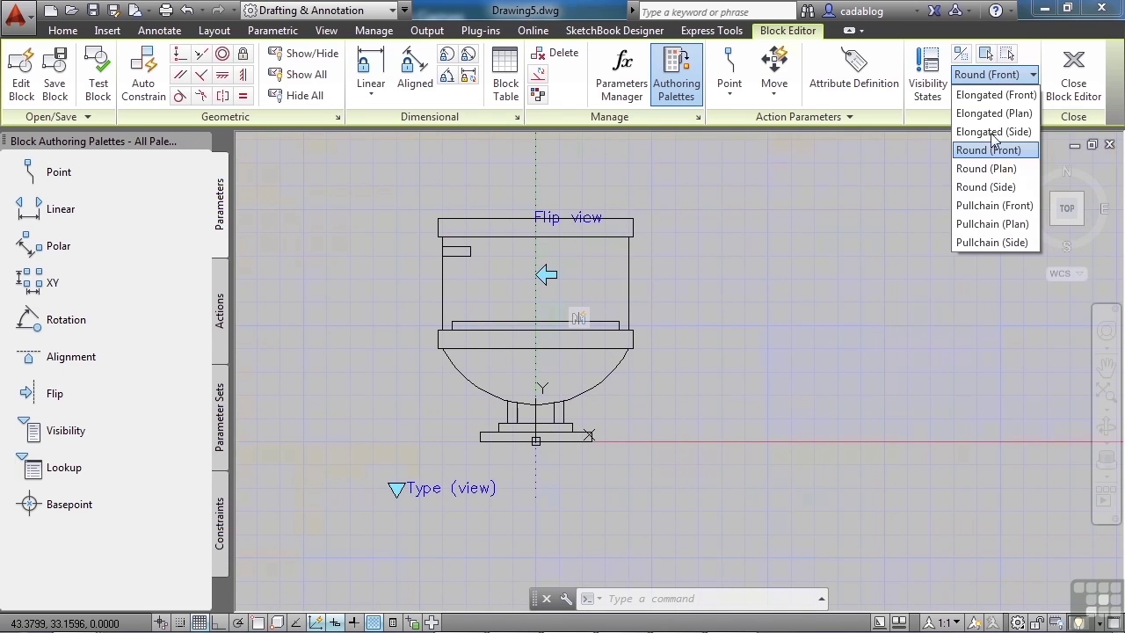
pyautogui.click(989, 131)
pyautogui.click(994, 74)
pyautogui.click(990, 122)
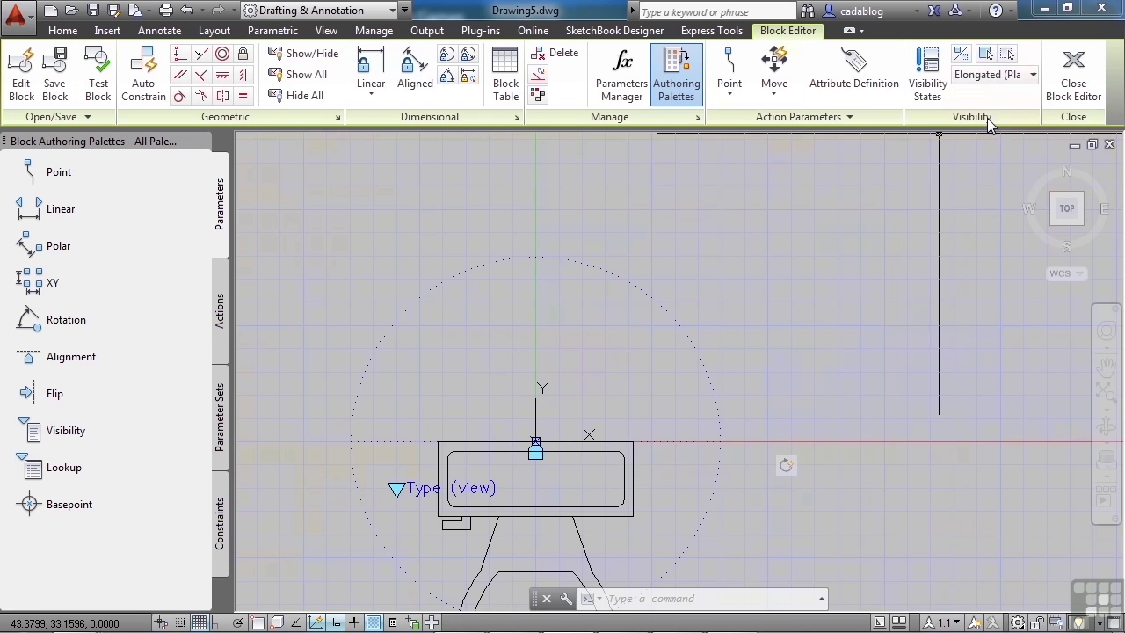
pyautogui.click(991, 76)
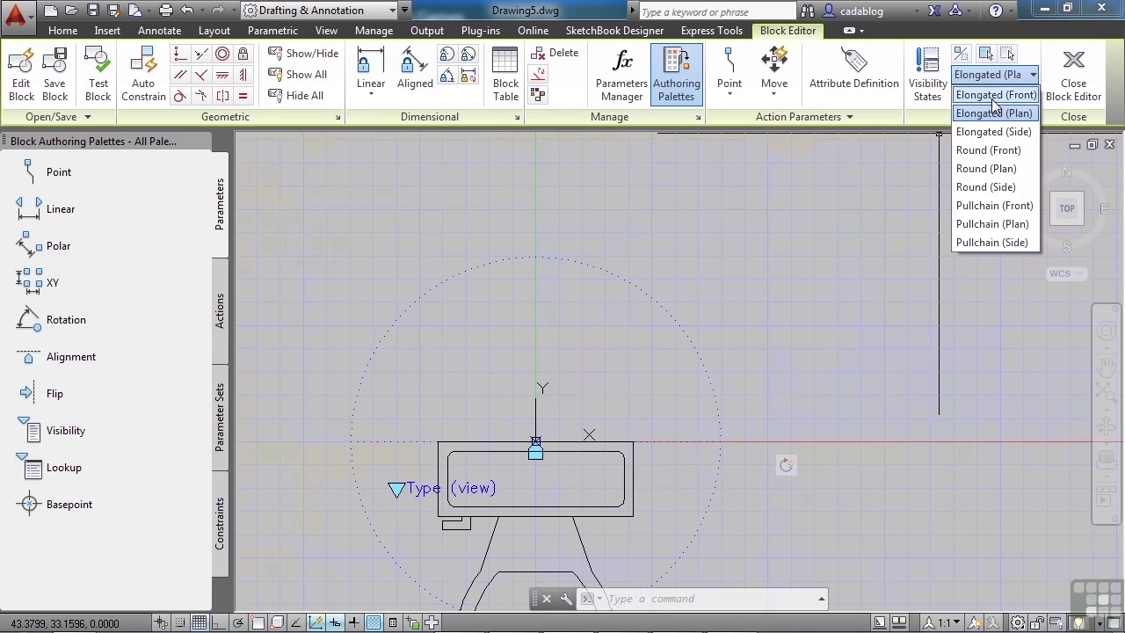
pyautogui.click(995, 94)
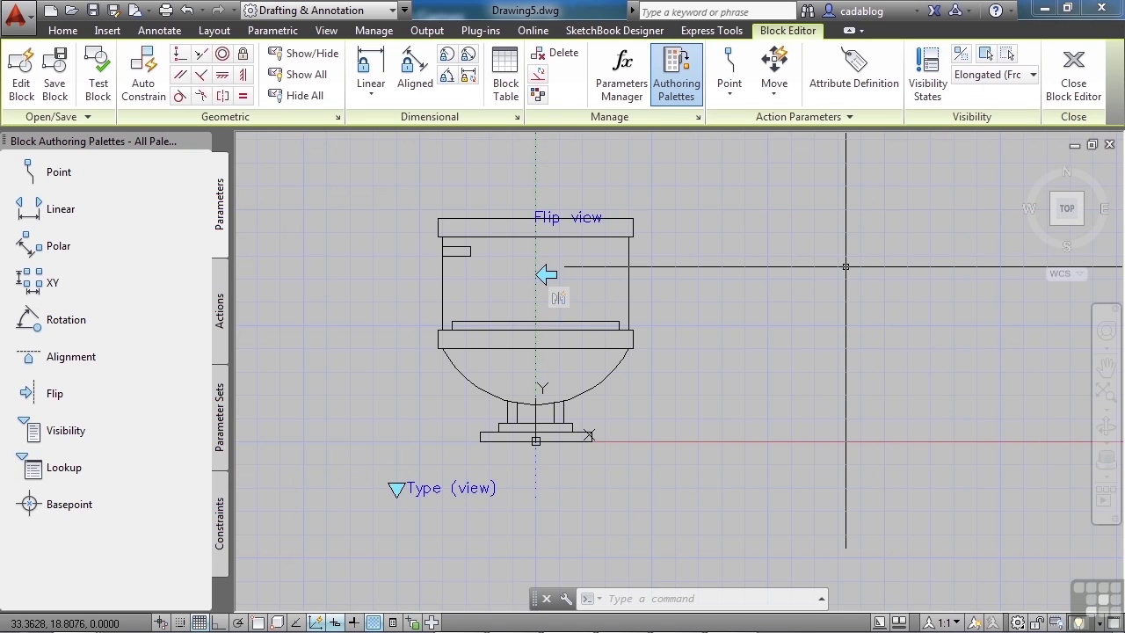
# - Switch the toilet block from its elongated view to the Round (Front) visibility state
pyautogui.click(1023, 81)
pyautogui.press('Down')
pyautogui.press('Down')
pyautogui.press('Down')
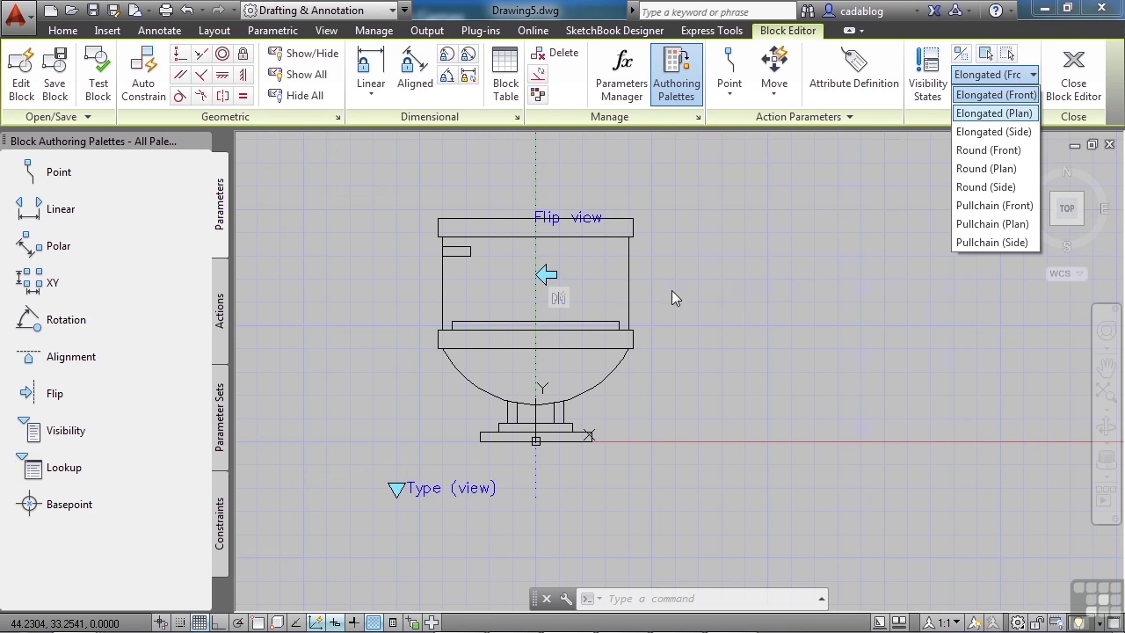
# - Set Round (Side) as the current visibility state through the Visibility States manager
pyautogui.click(928, 77)
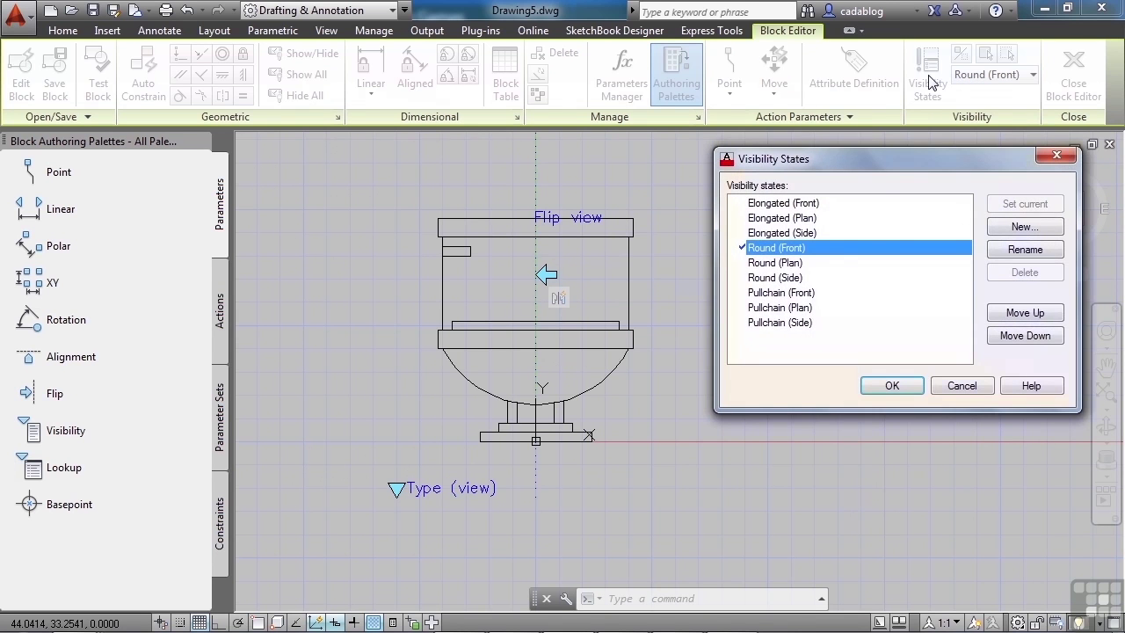
pyautogui.click(791, 277)
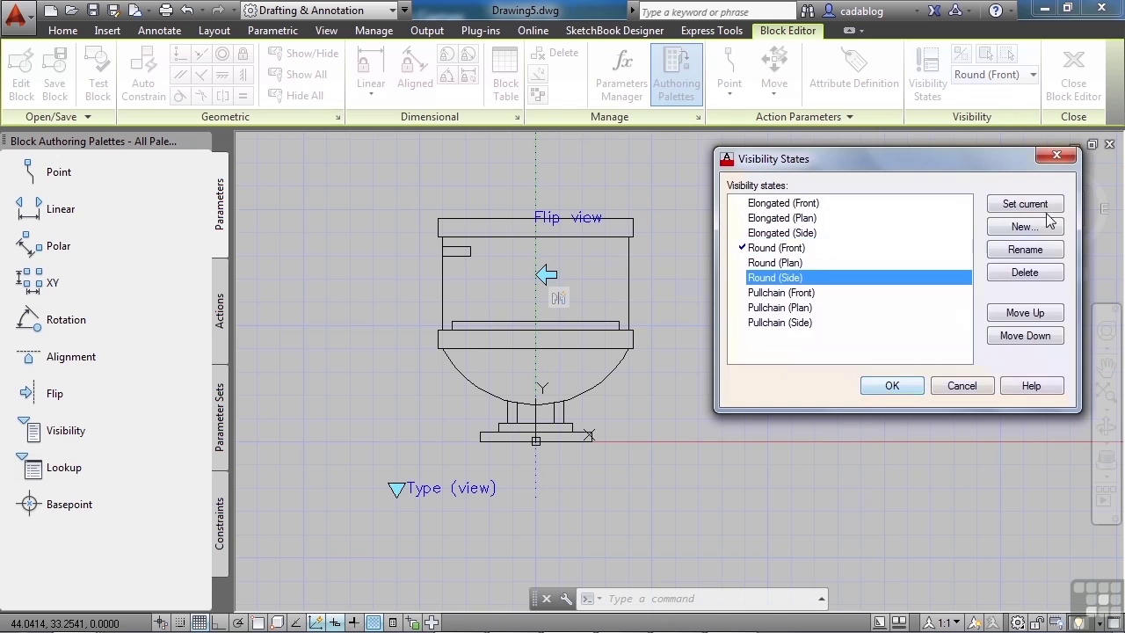
pyautogui.click(1025, 204)
pyautogui.click(889, 383)
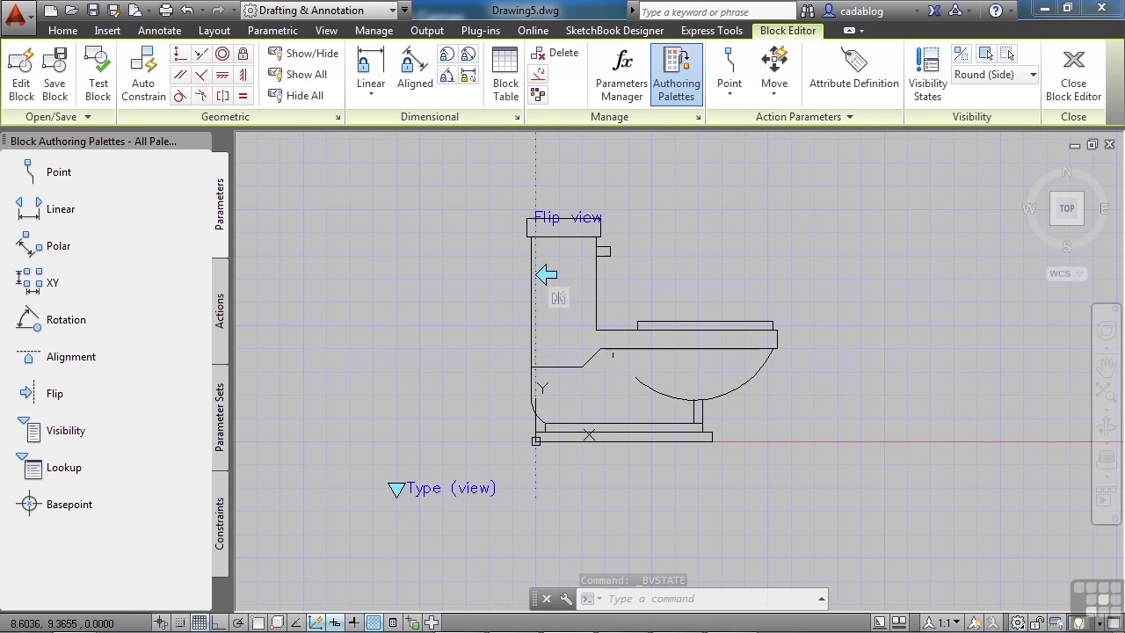
# - Draw a diagonal line above the toilet seat in the Round (Side) visibility state
pyautogui.write('l')
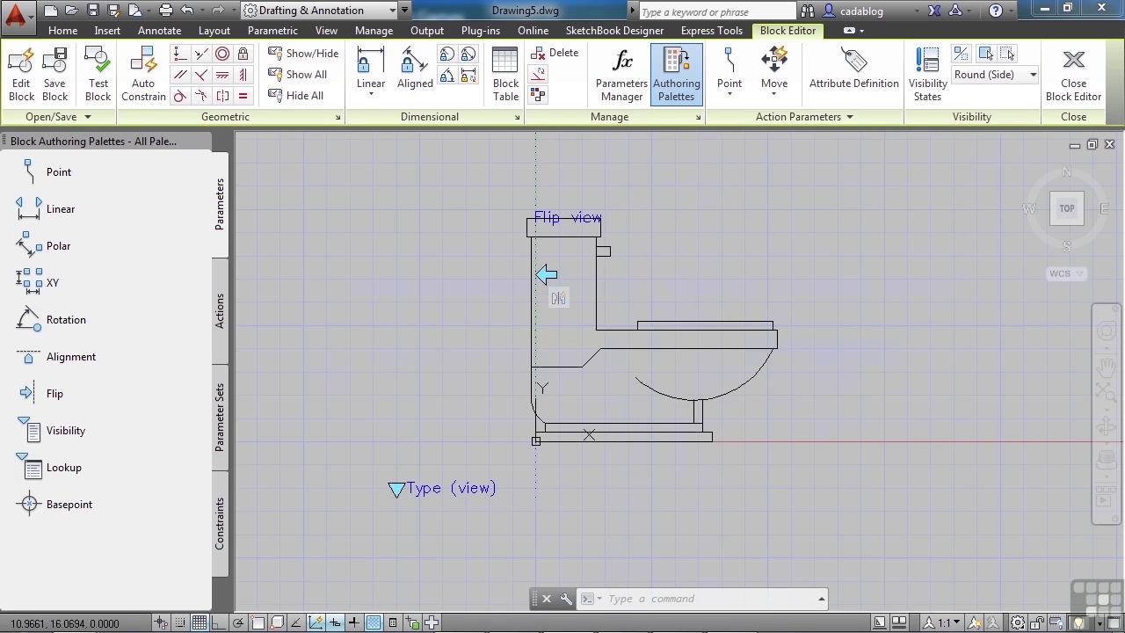
pyautogui.press('Return')
pyautogui.click(624, 298)
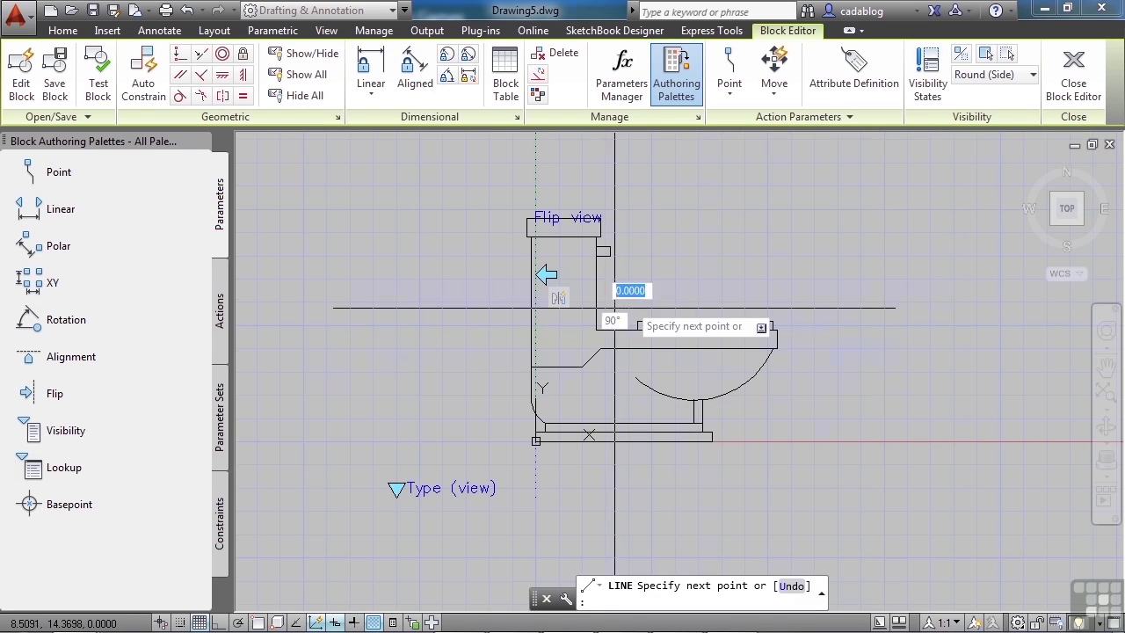
pyautogui.click(727, 226)
pyautogui.press('Return')
# - Check the diagonal line against the block's other visibility states, then return to Round (Side)
pyautogui.click(1010, 74)
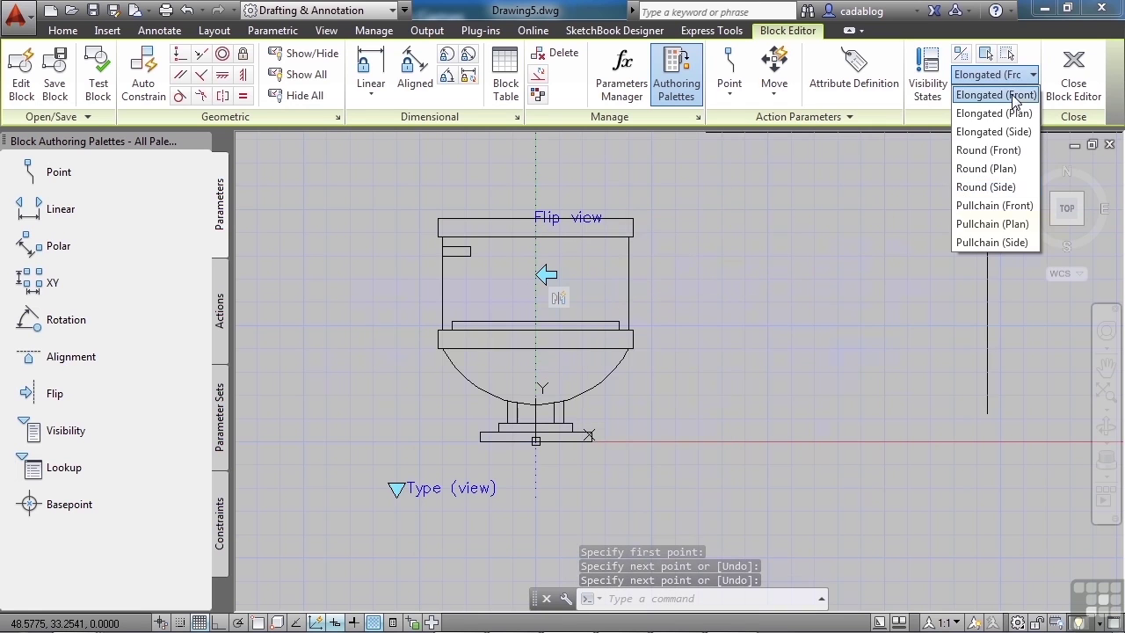
pyautogui.click(991, 187)
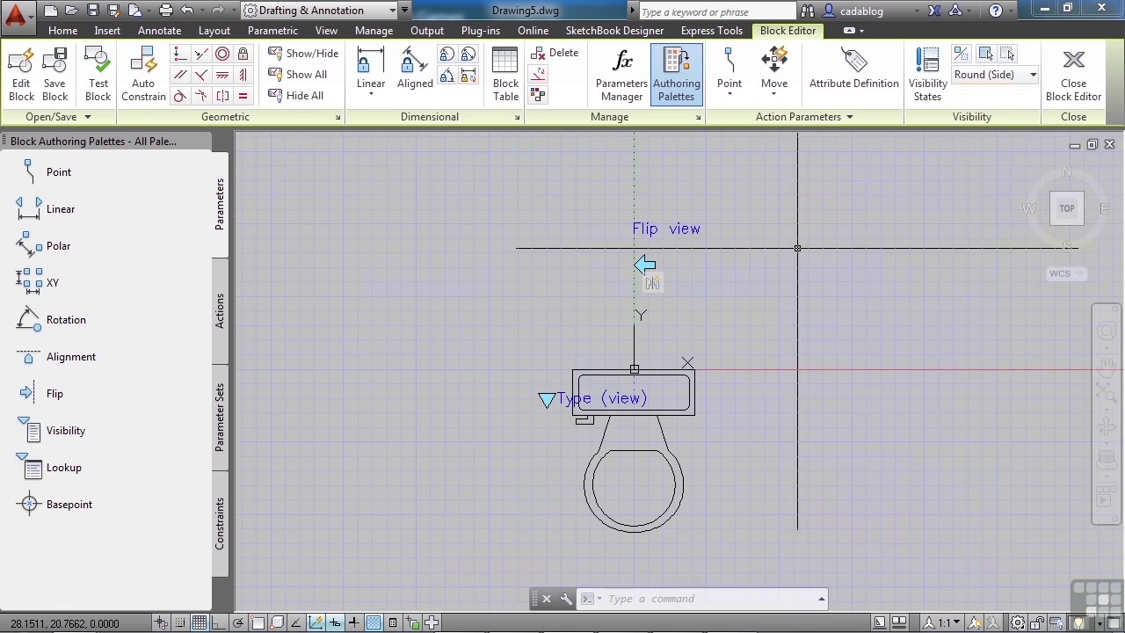
pyautogui.click(1028, 74)
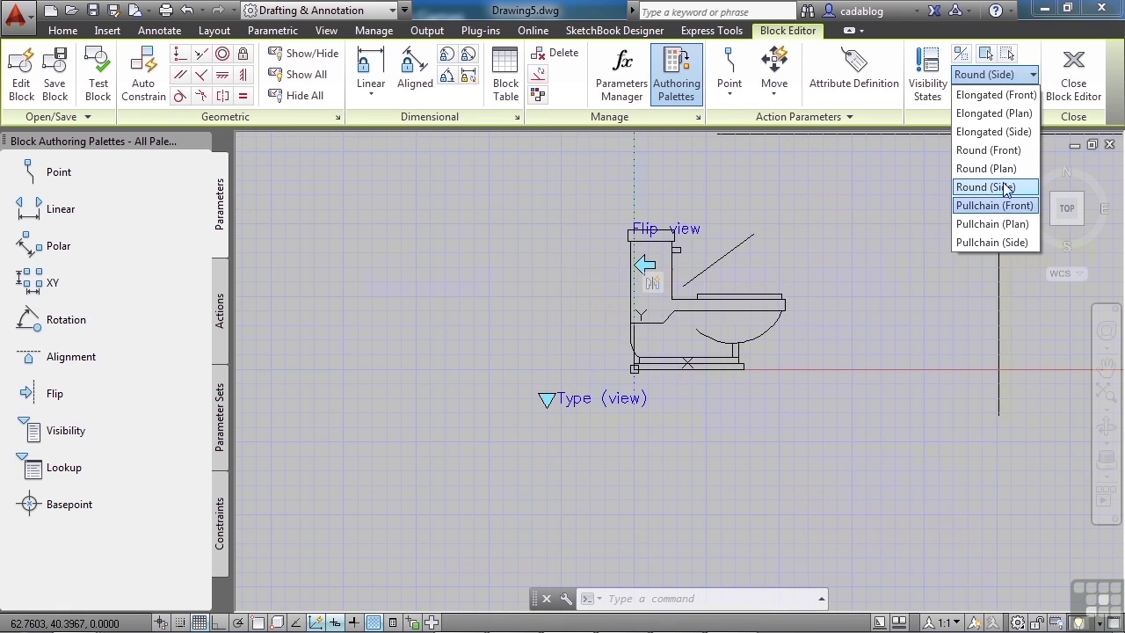
pyautogui.click(988, 186)
# - Make the diagonal line visible in all visibility states of the block
pyautogui.click(683, 243)
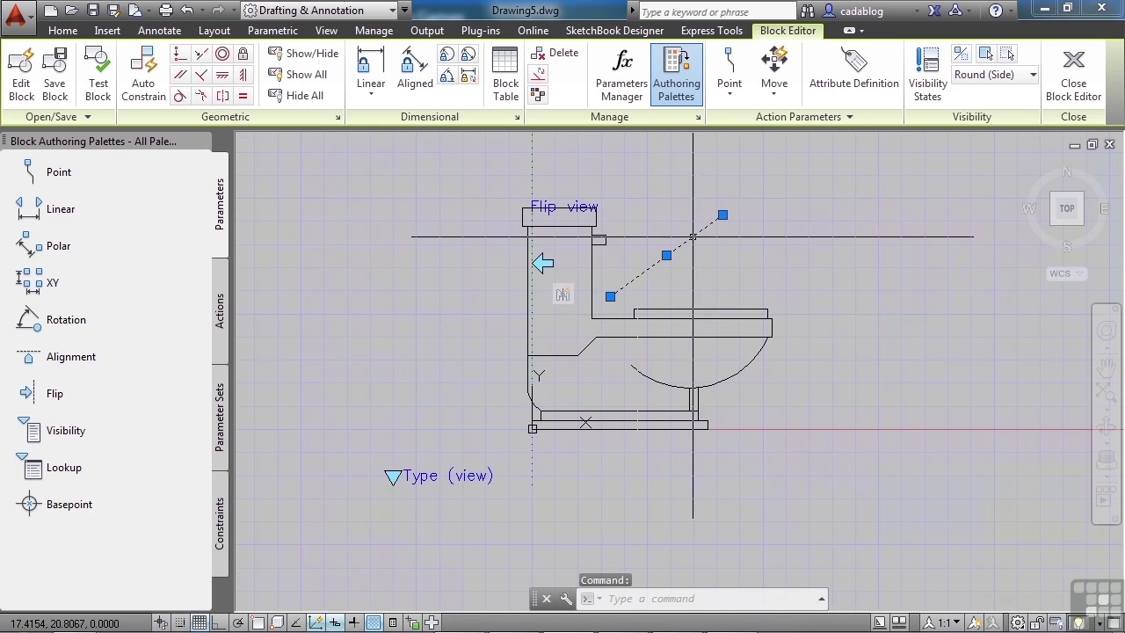
pyautogui.rightClick(695, 174)
pyautogui.moveTo(749, 234)
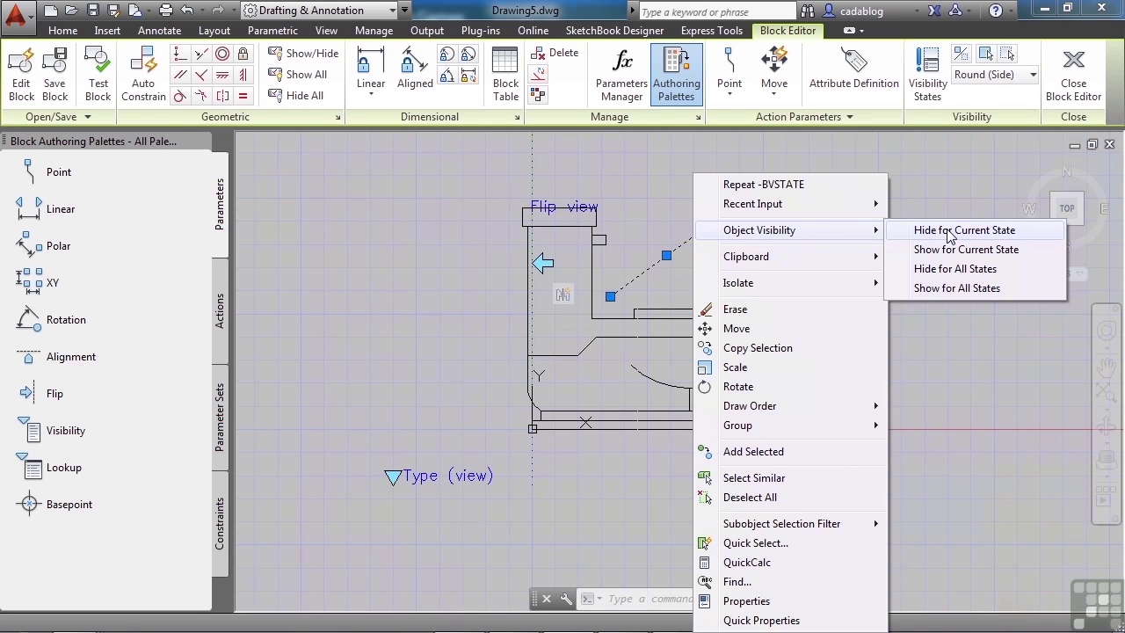
pyautogui.click(977, 290)
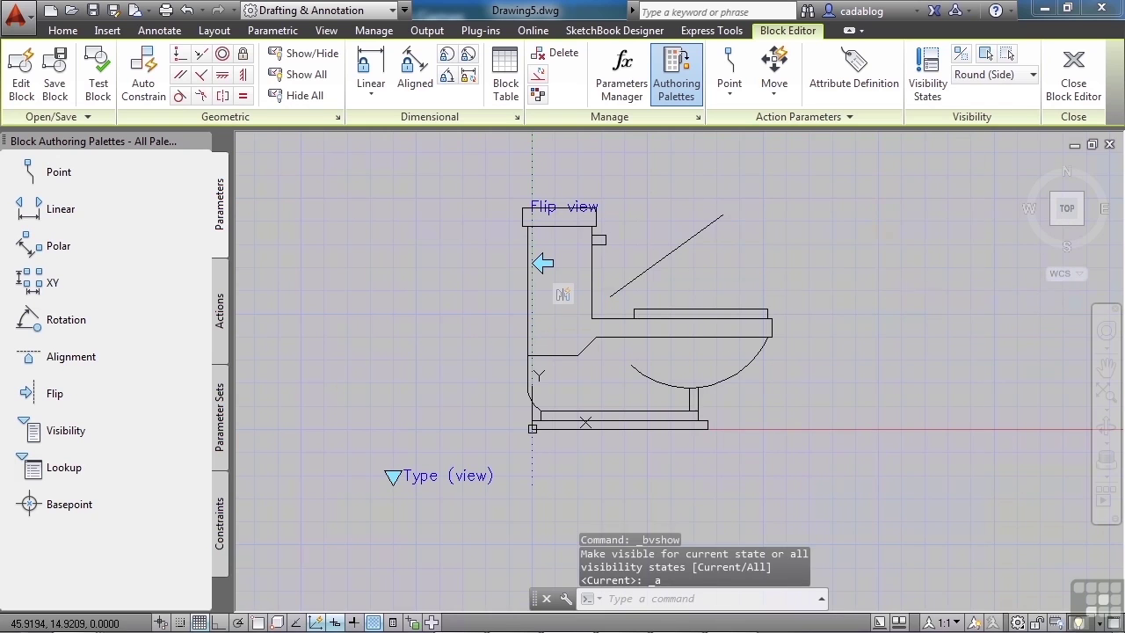
# - Preview the Elongated (Front) and Round (Front) states to check the diagonal line in each
pyautogui.click(1015, 76)
pyautogui.click(996, 94)
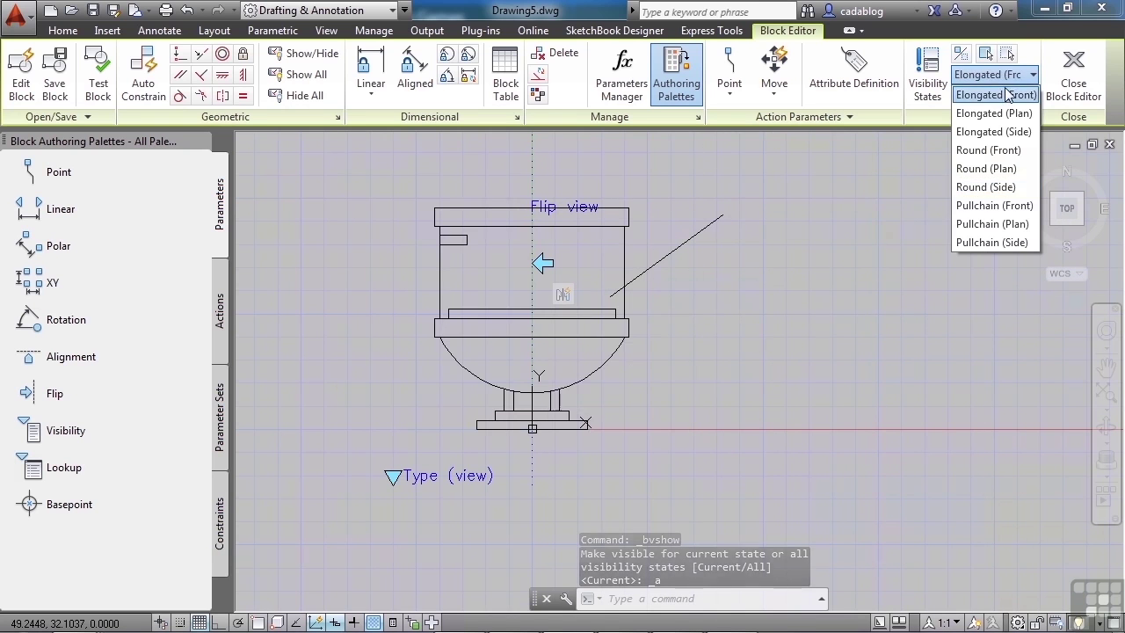
pyautogui.click(1001, 151)
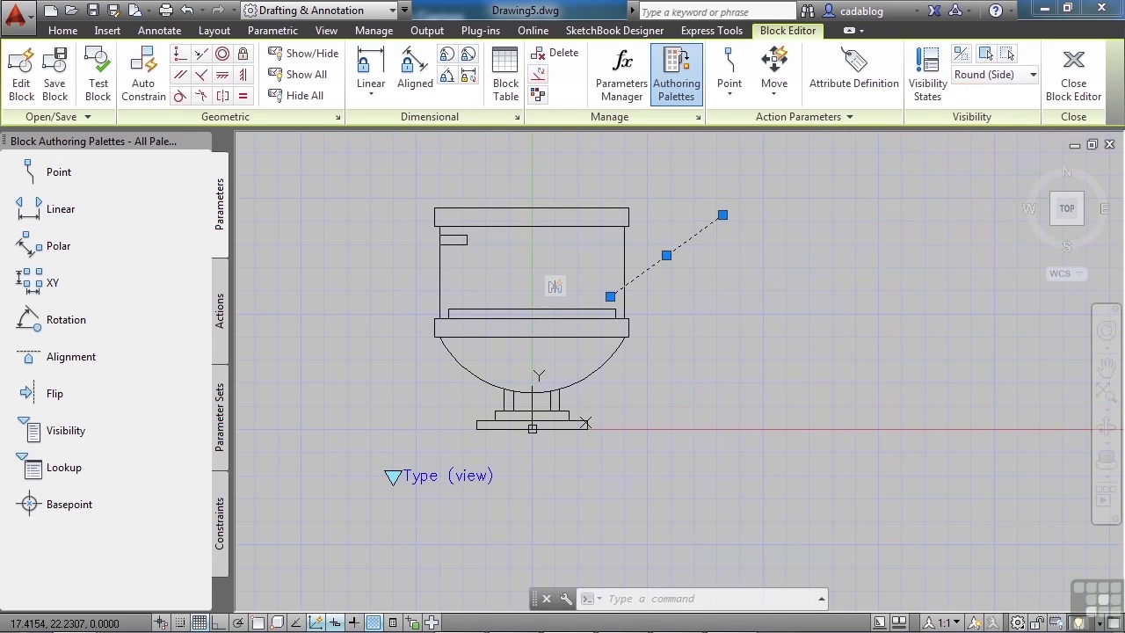
# - Erase the diagonal line and bring up the toilet's Elongated (Front) view
pyautogui.press('Delete')
pyautogui.click(998, 74)
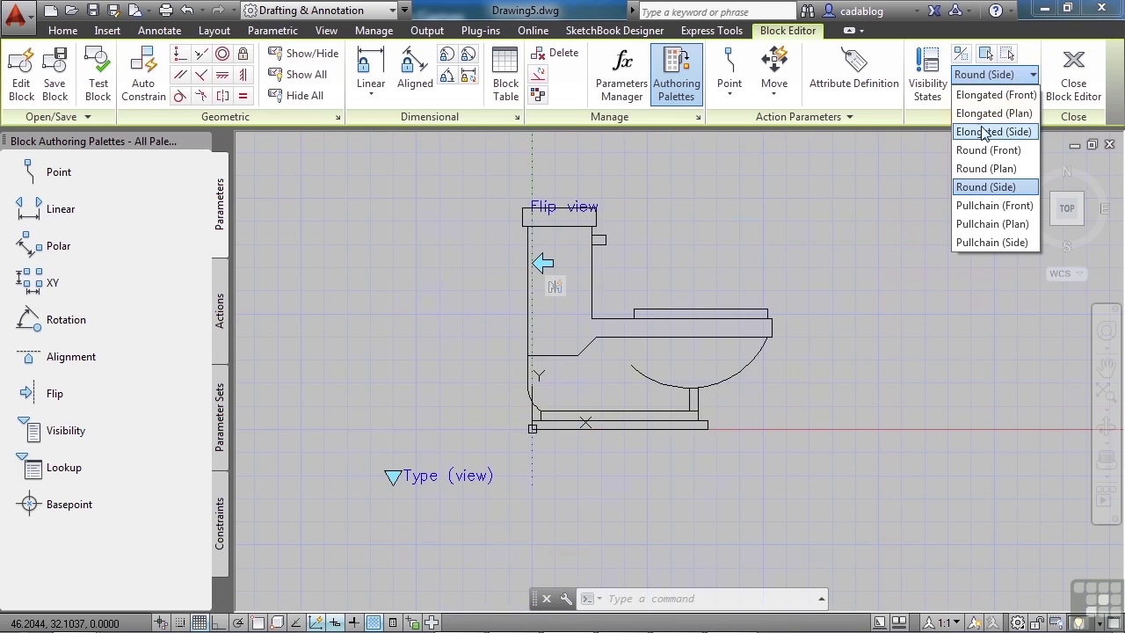
pyautogui.click(984, 97)
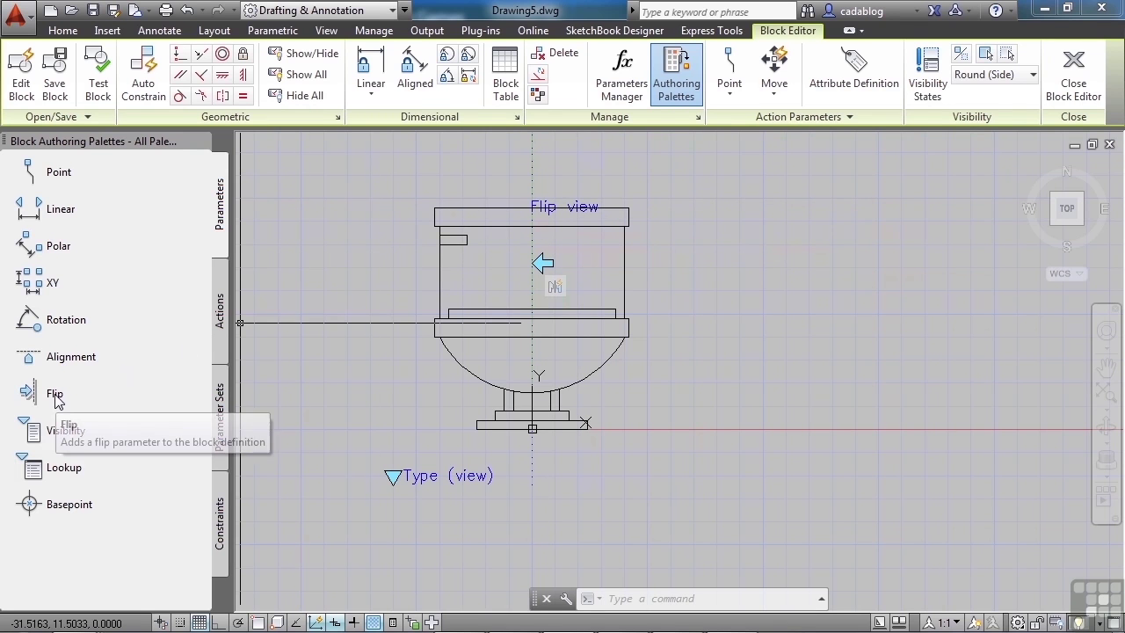
# - Add a flip parameter with a slanted reflection line crossing the toilet and place its label beside the tank
pyautogui.click(221, 316)
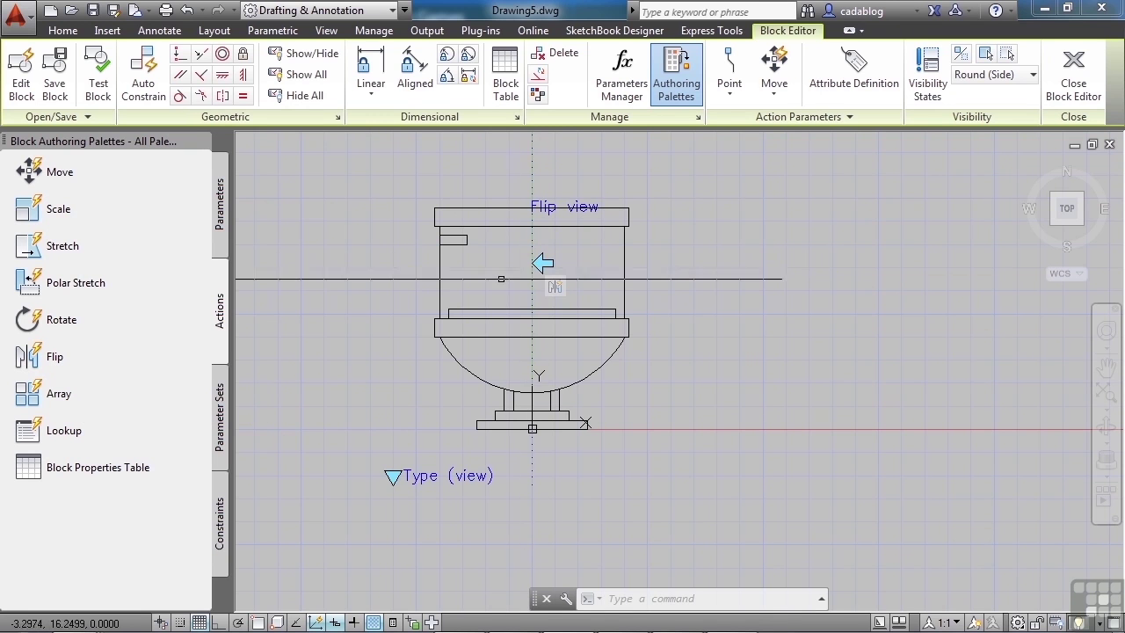
pyautogui.click(220, 227)
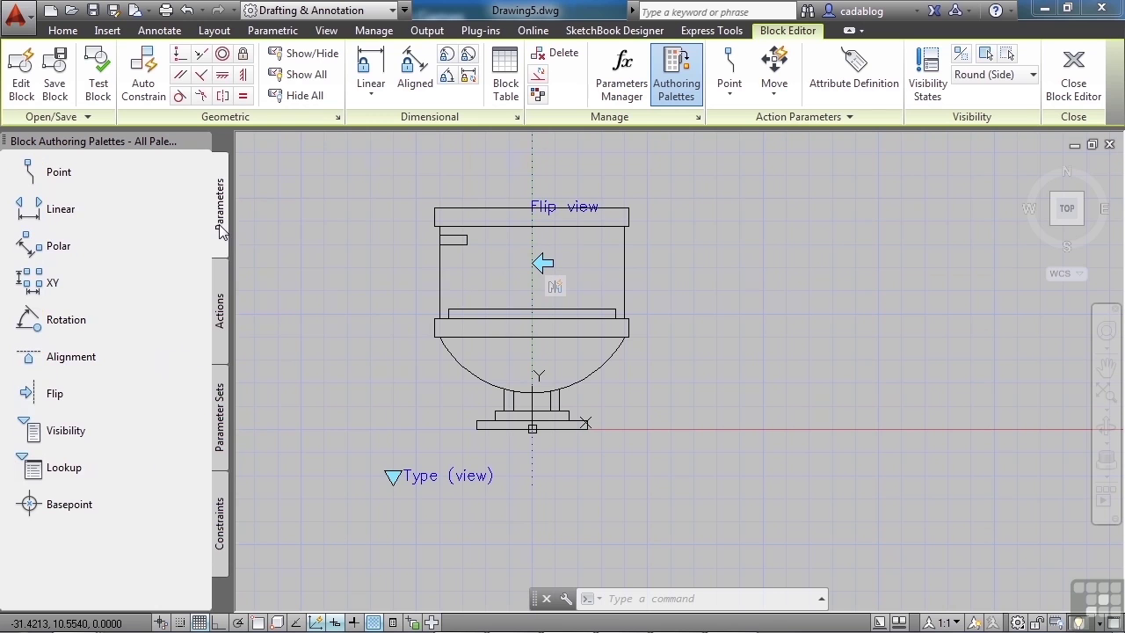
pyautogui.click(55, 393)
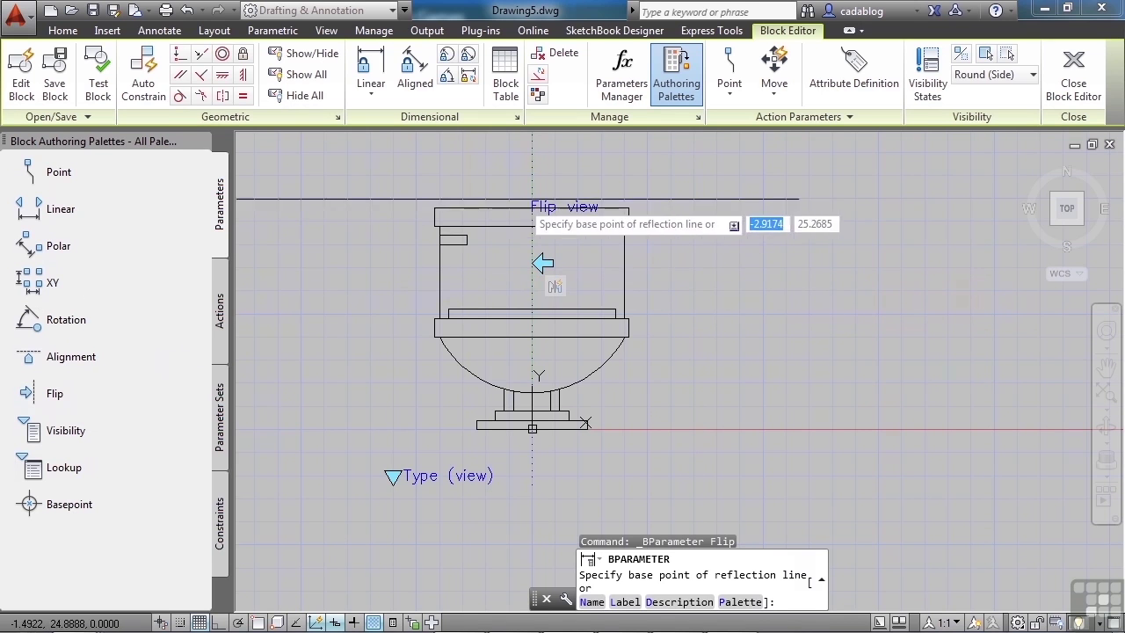
pyautogui.click(708, 267)
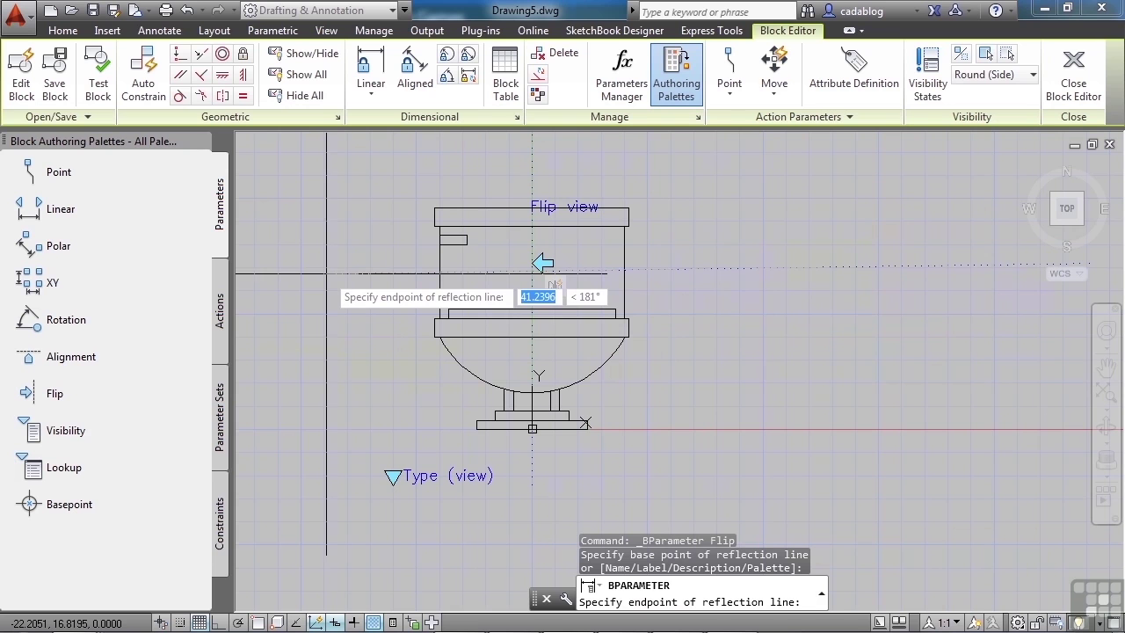
pyautogui.click(319, 378)
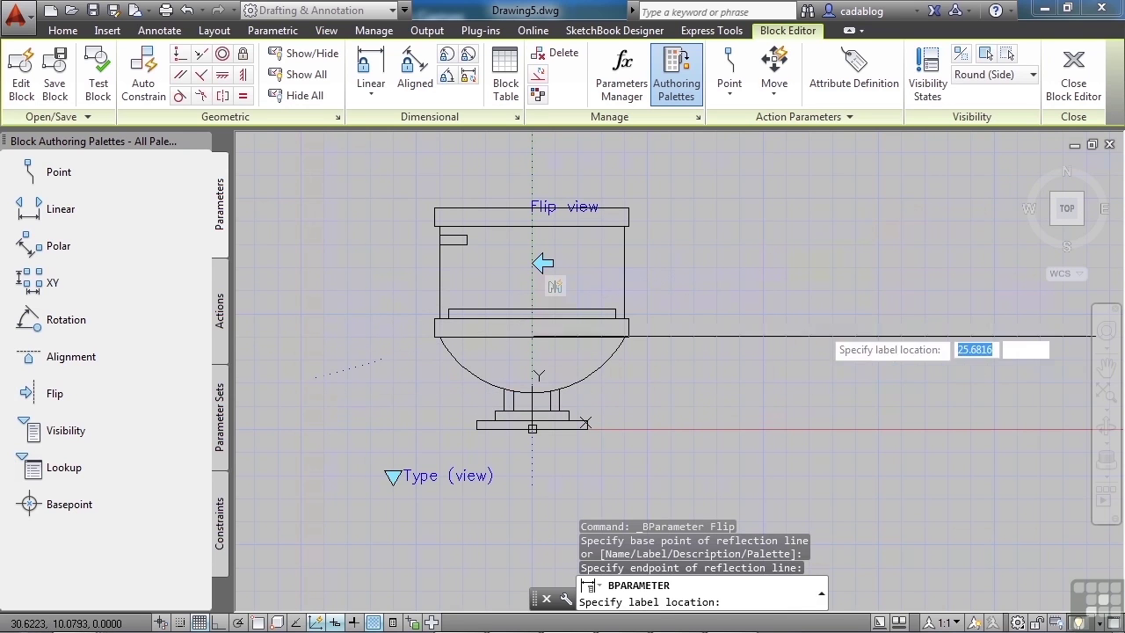
pyautogui.click(705, 288)
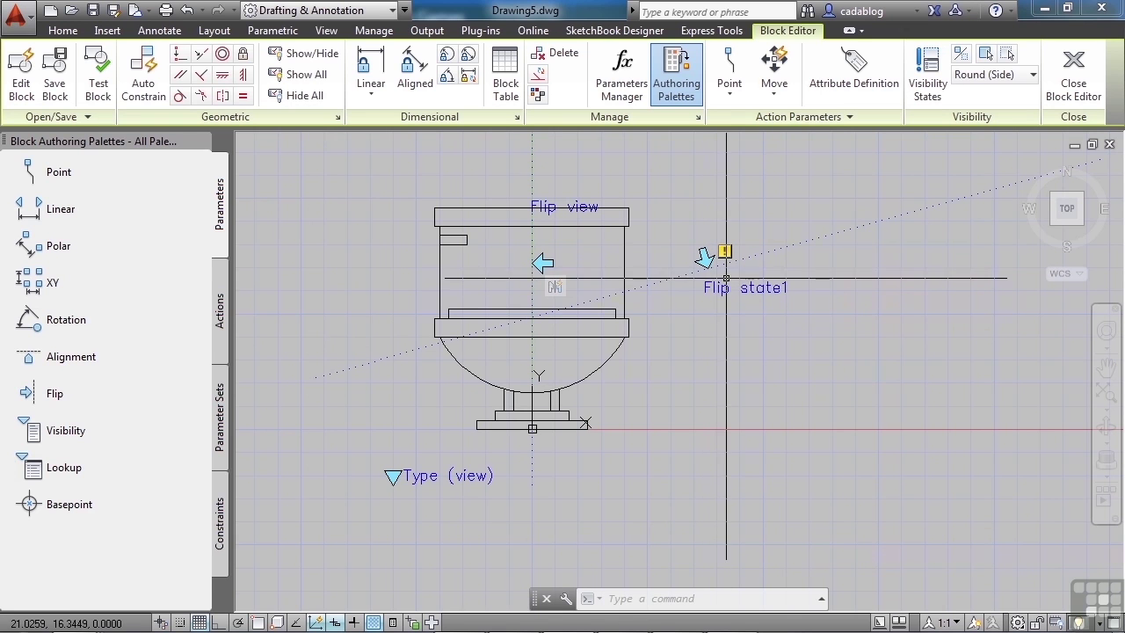
# - Attach a Flip action to the new slanted flip parameter, with all of the toilet's front-view geometry as its selection set
pyautogui.click(220, 312)
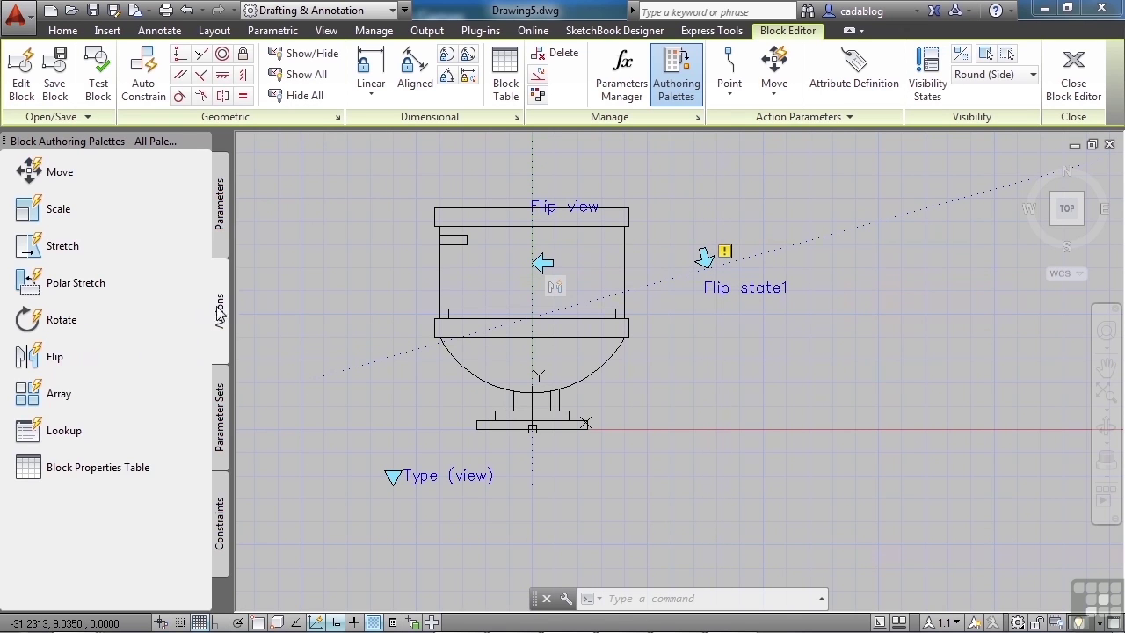
pyautogui.click(50, 362)
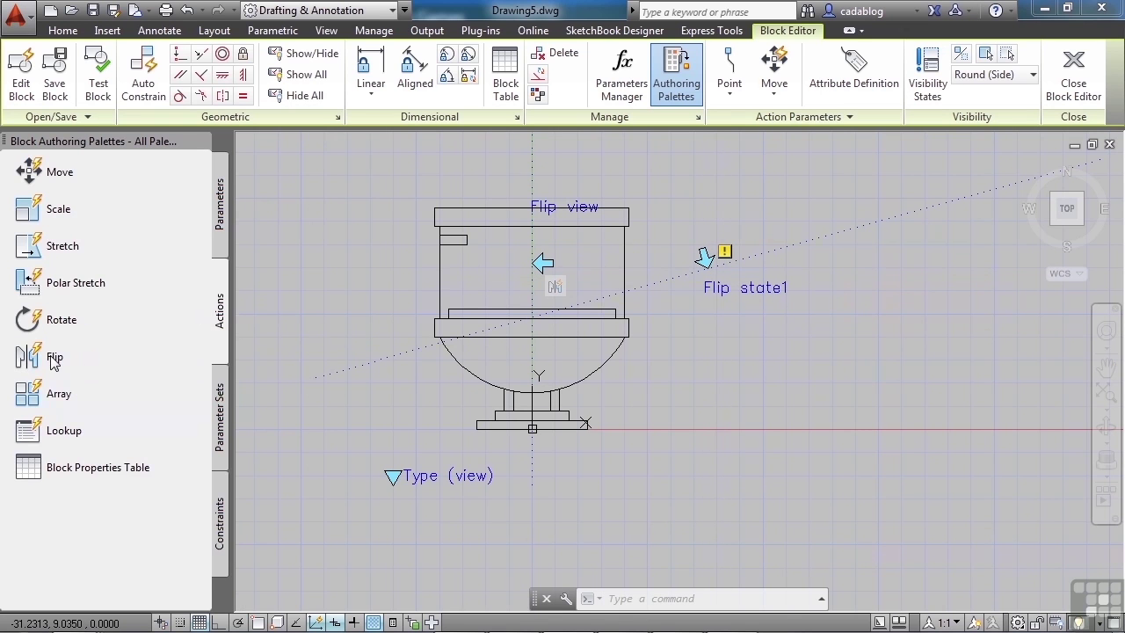
pyautogui.click(713, 256)
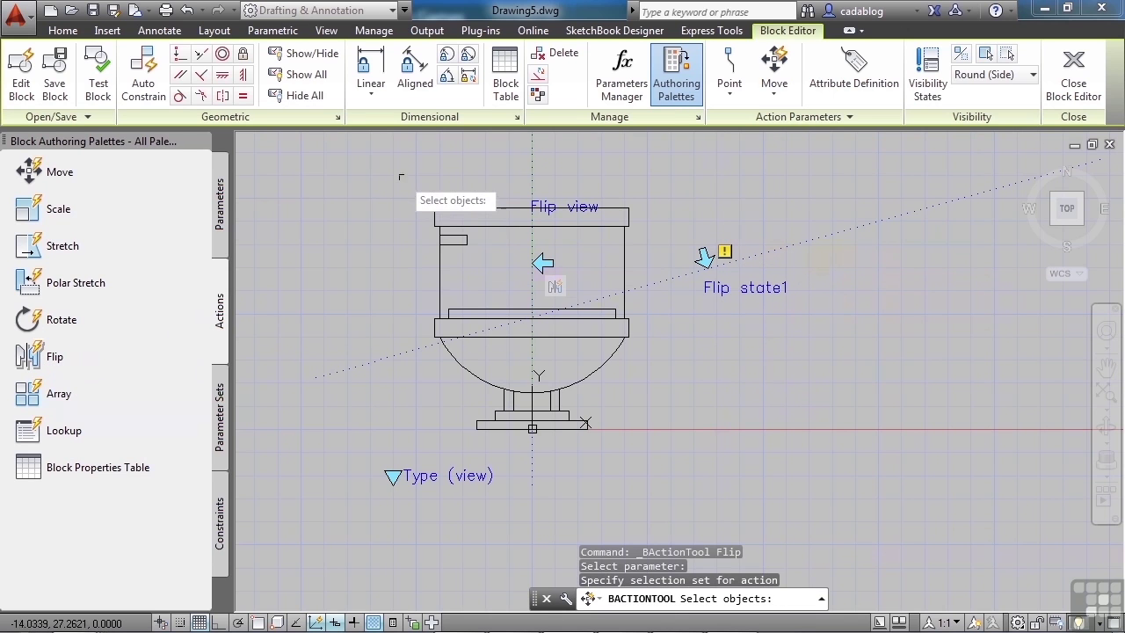
pyautogui.click(493, 200)
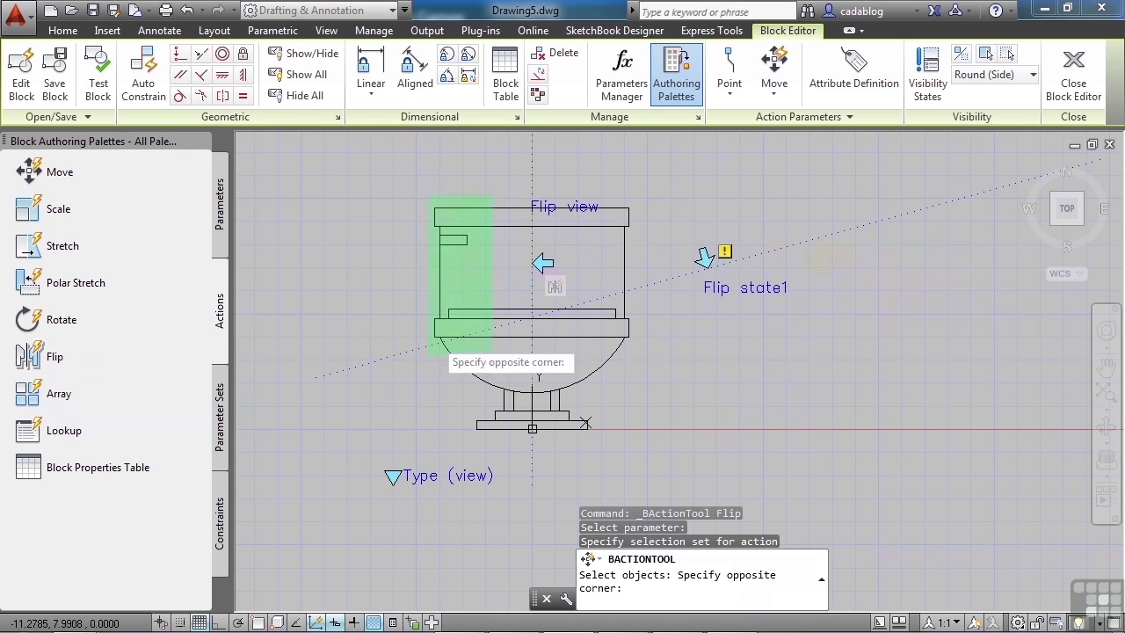
pyautogui.click(417, 382)
pyautogui.click(459, 454)
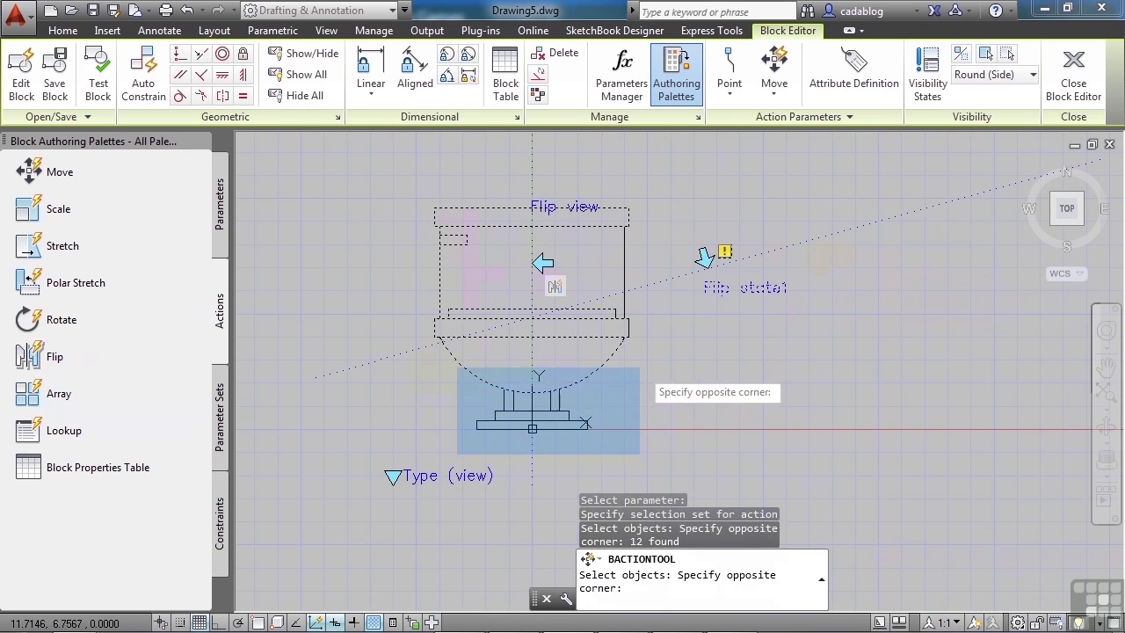
pyautogui.click(629, 328)
pyautogui.click(594, 263)
pyautogui.click(616, 298)
pyautogui.click(596, 255)
pyautogui.click(650, 380)
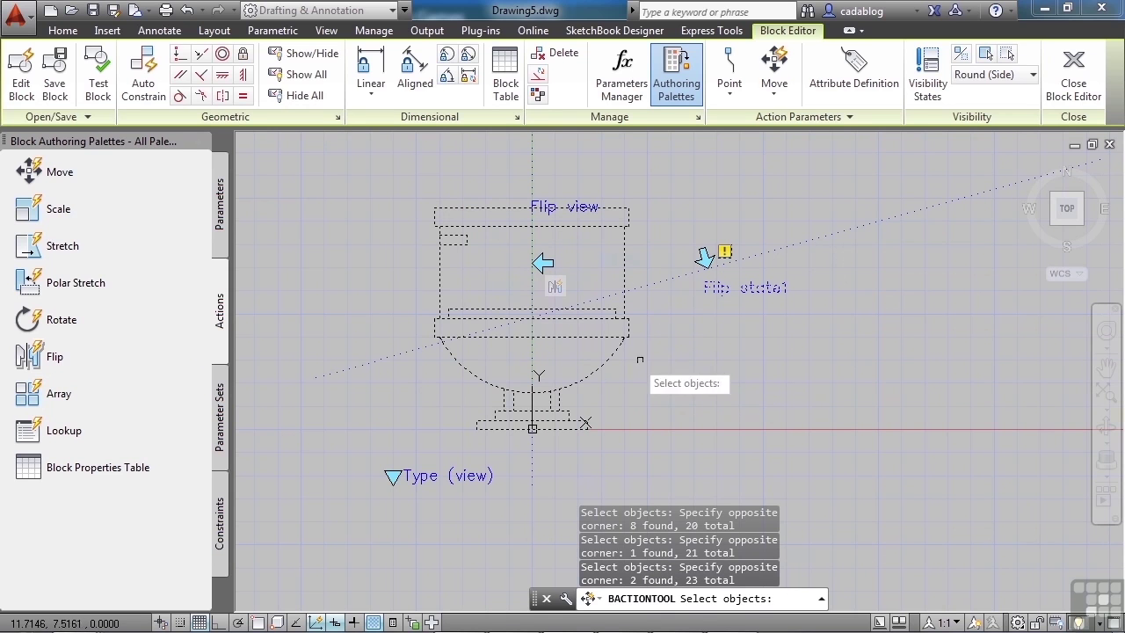
pyautogui.press('Return')
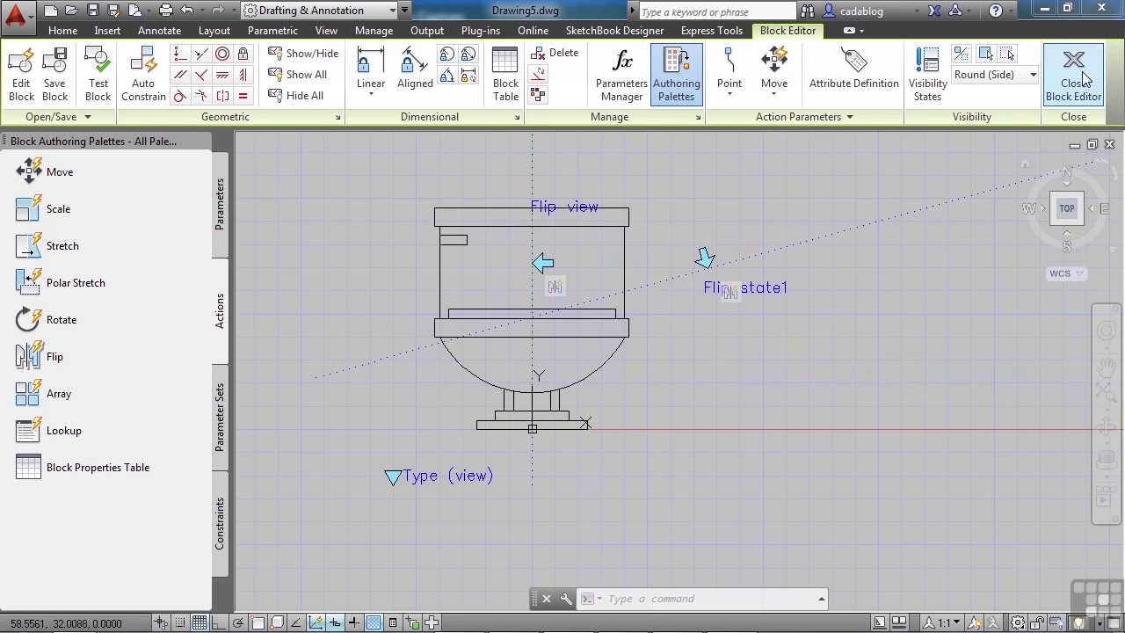
# - Close the Block Editor and save the parameter changes to the toilet block
pyautogui.click(982, 78)
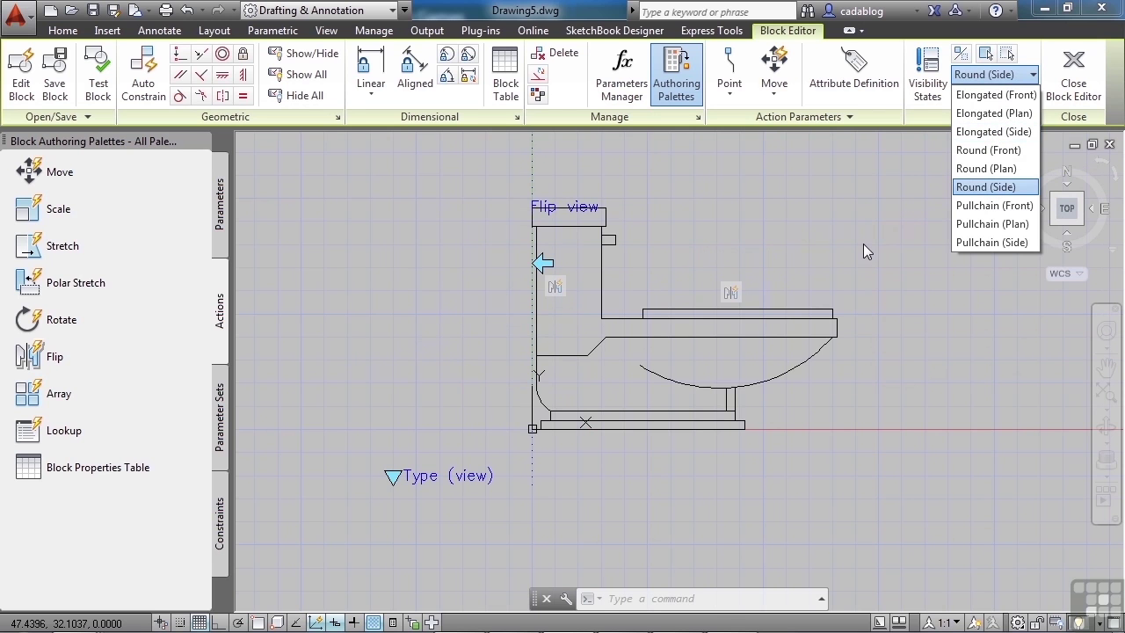
pyautogui.click(754, 222)
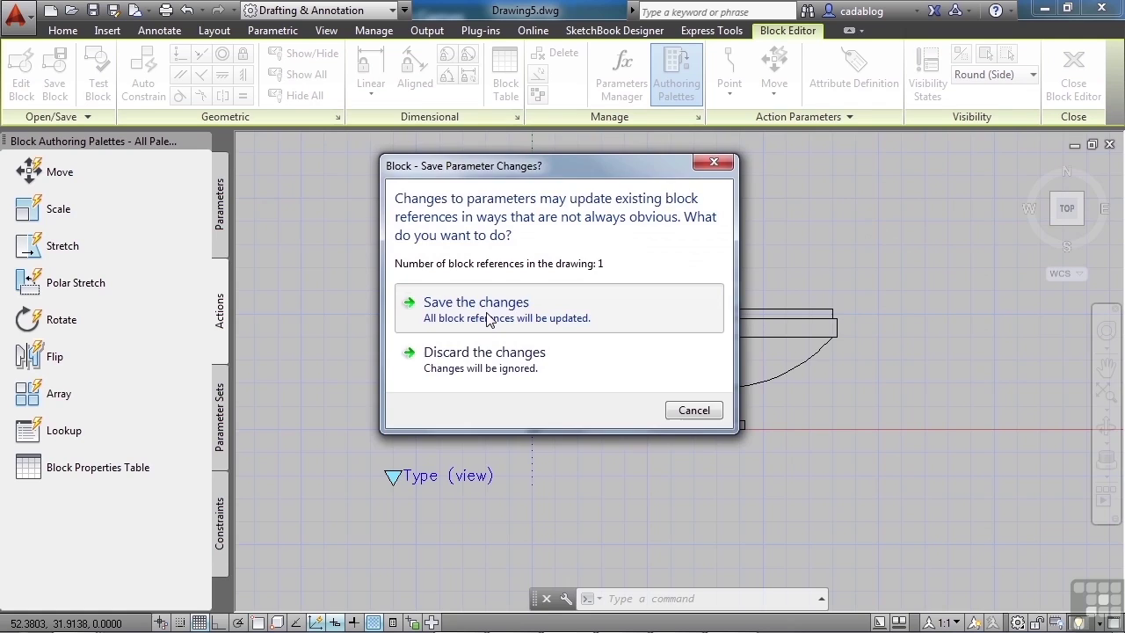
pyautogui.click(486, 312)
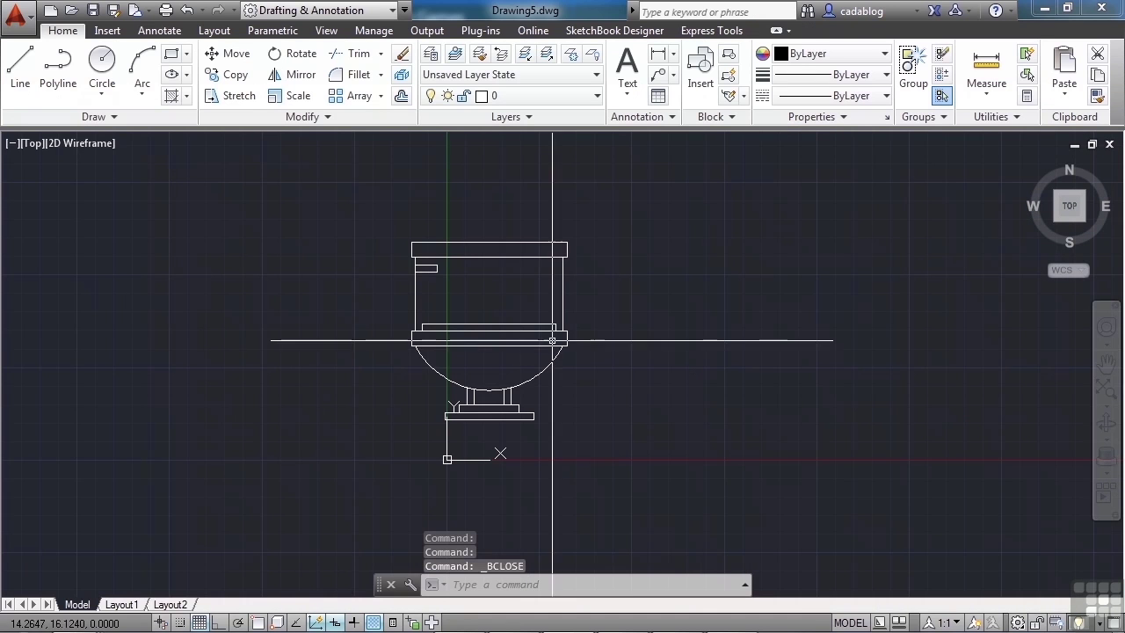
# - Switch the inserted toilet block through Round (Front) and Round (Plan), and leave it on Round (Side)
pyautogui.click(550, 331)
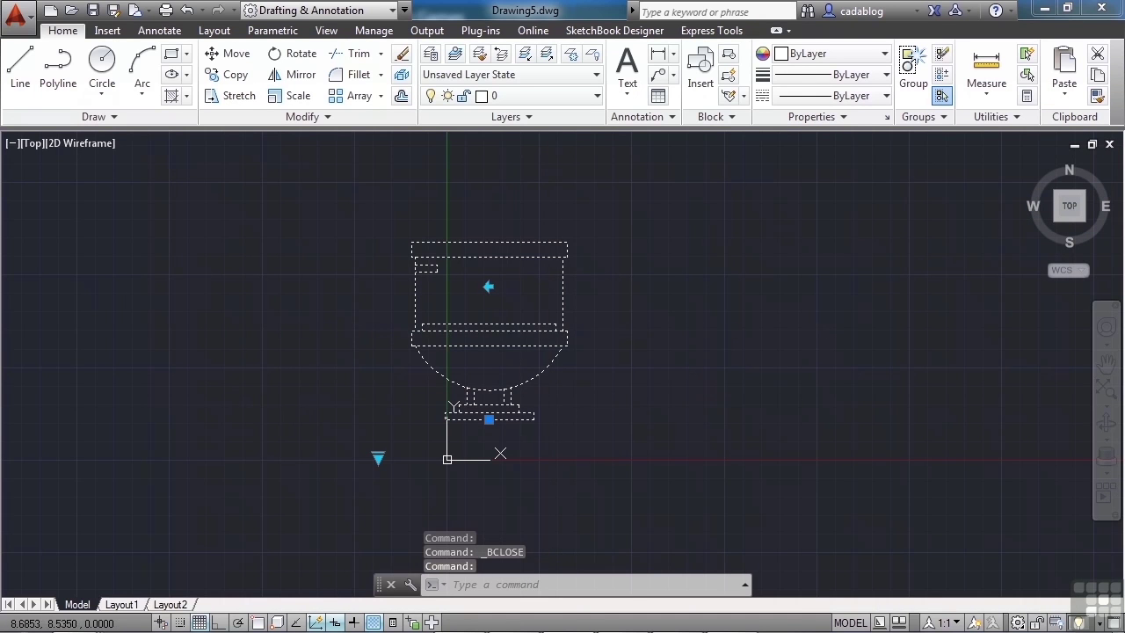
pyautogui.click(378, 457)
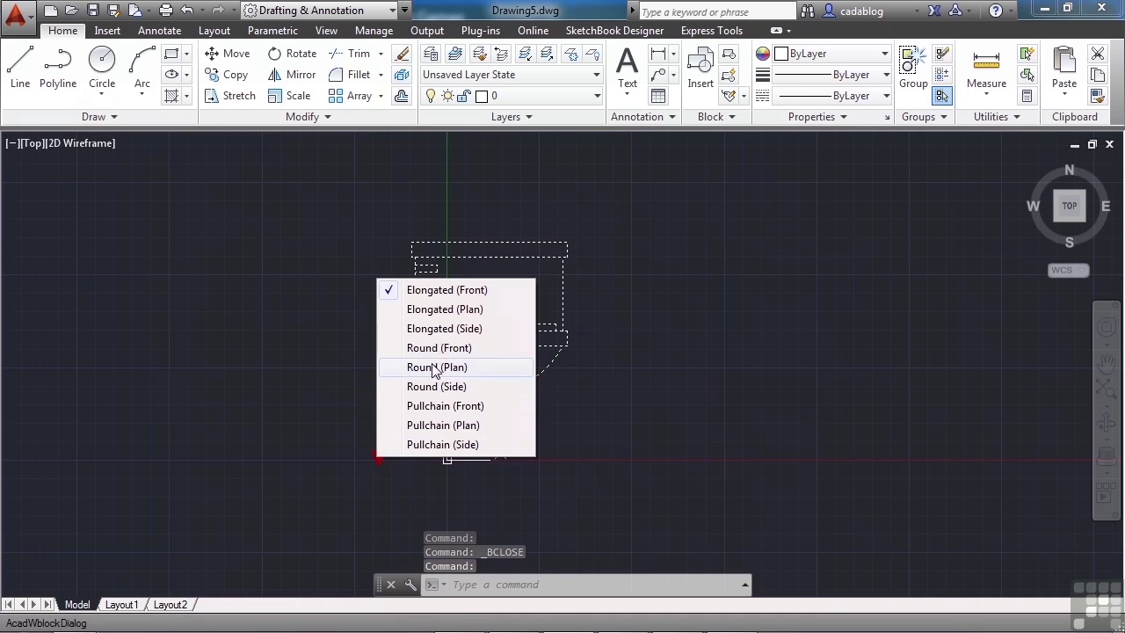
pyautogui.click(437, 348)
pyautogui.click(377, 456)
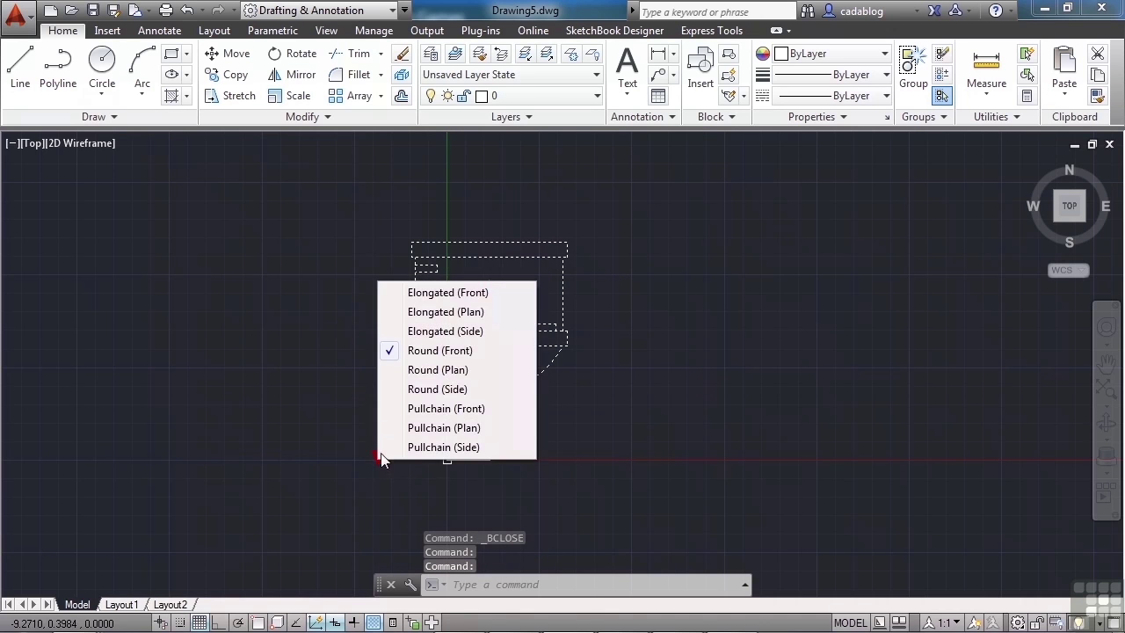
pyautogui.click(437, 368)
pyautogui.click(428, 410)
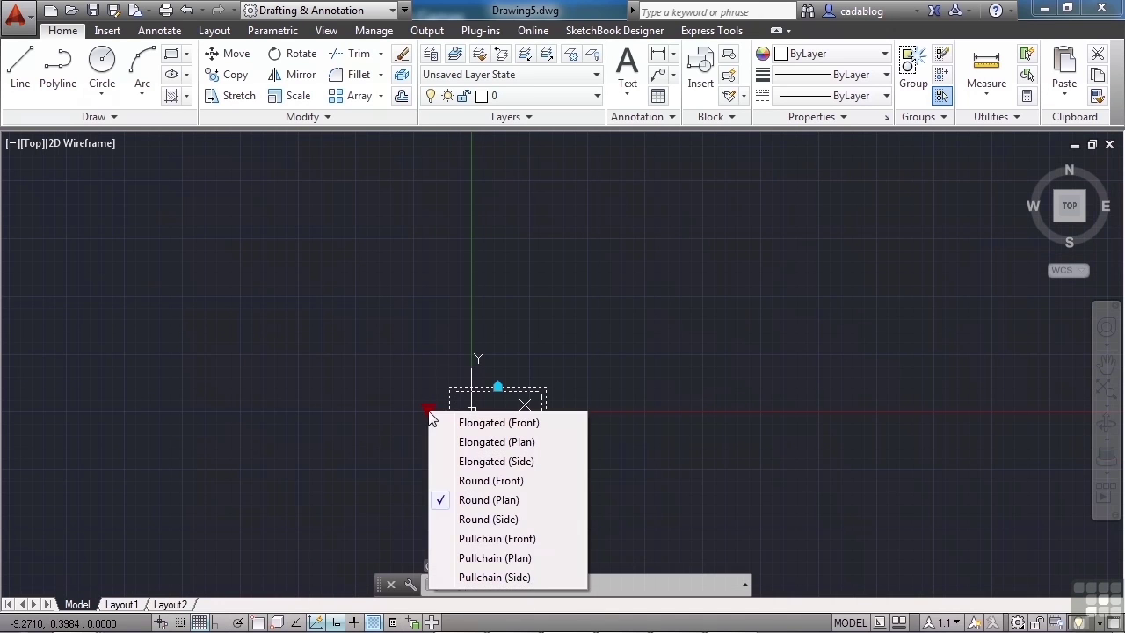
pyautogui.click(487, 520)
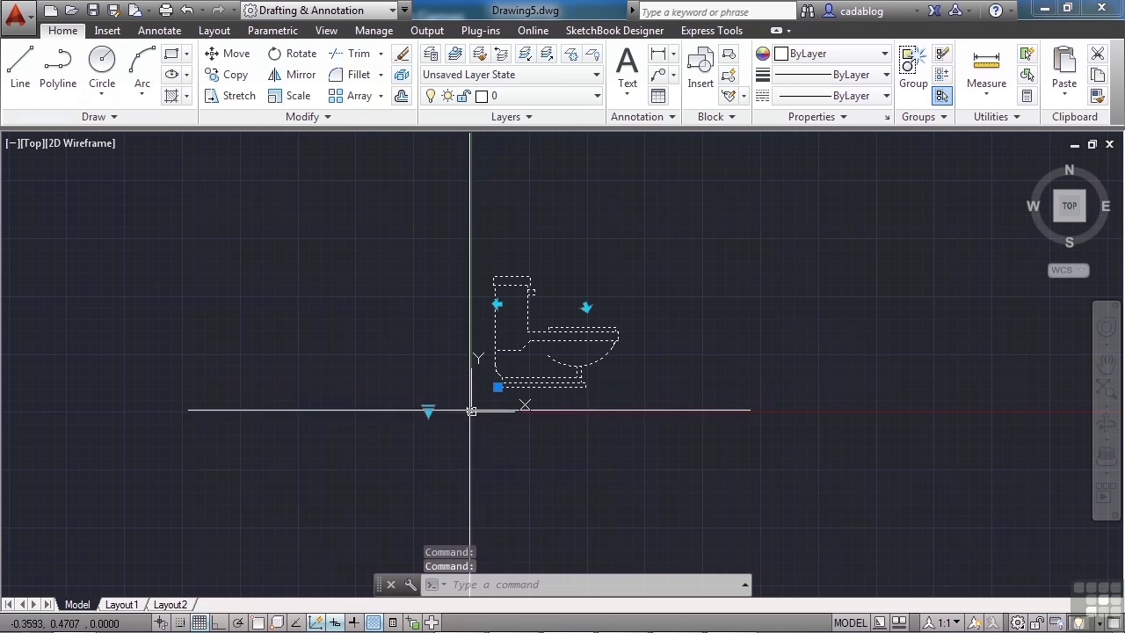
pyautogui.click(428, 410)
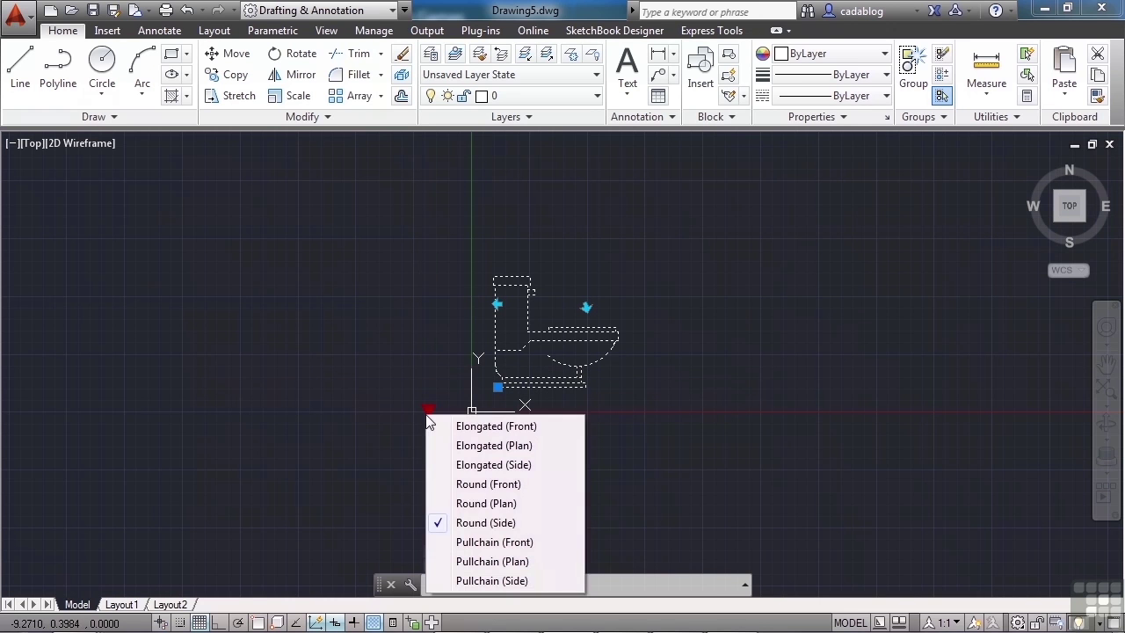
pyautogui.click(481, 523)
pyautogui.scroll(4, 468, 351)
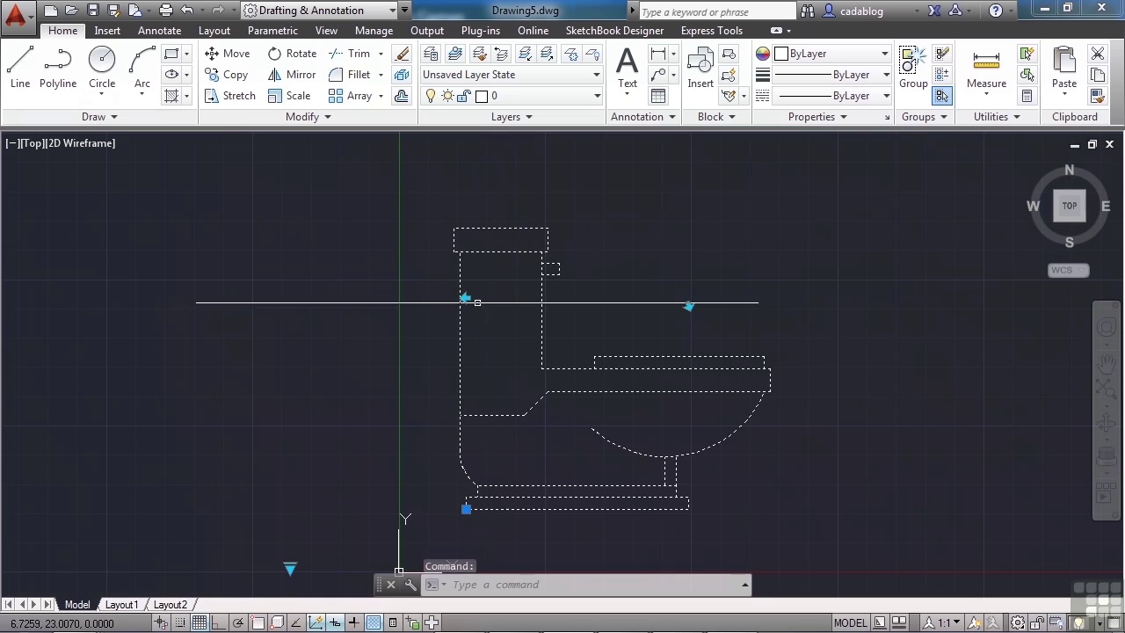
# - Flip the inserted toilet across its vertical reflection line and back again, and clear the selection
pyautogui.click(466, 299)
pyautogui.click(466, 299)
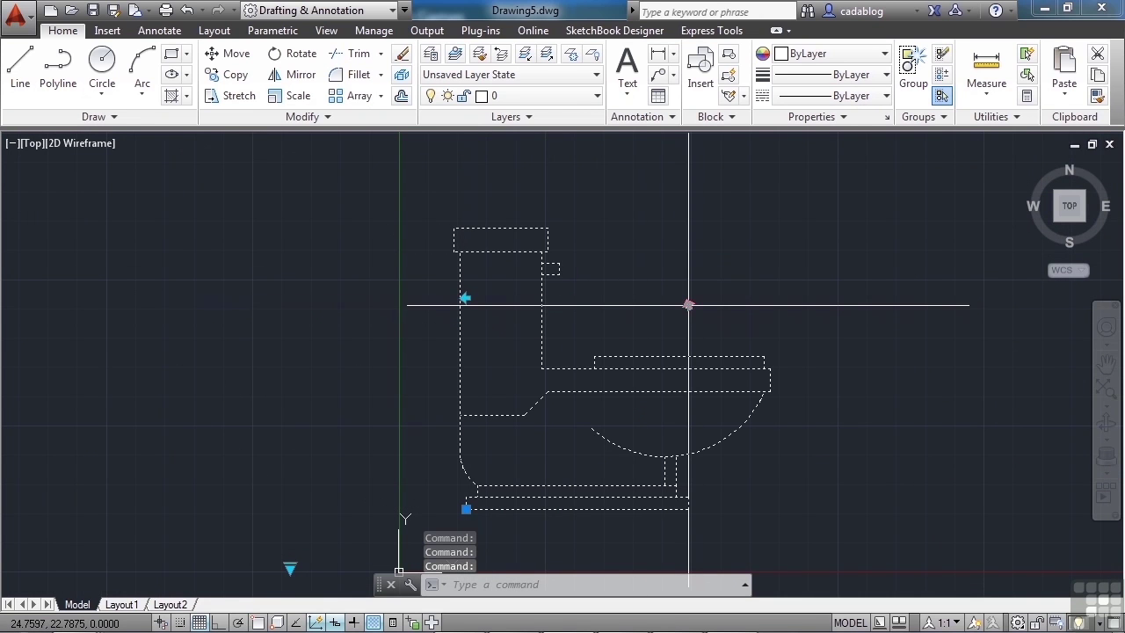
pyautogui.scroll(-2, 595, 304)
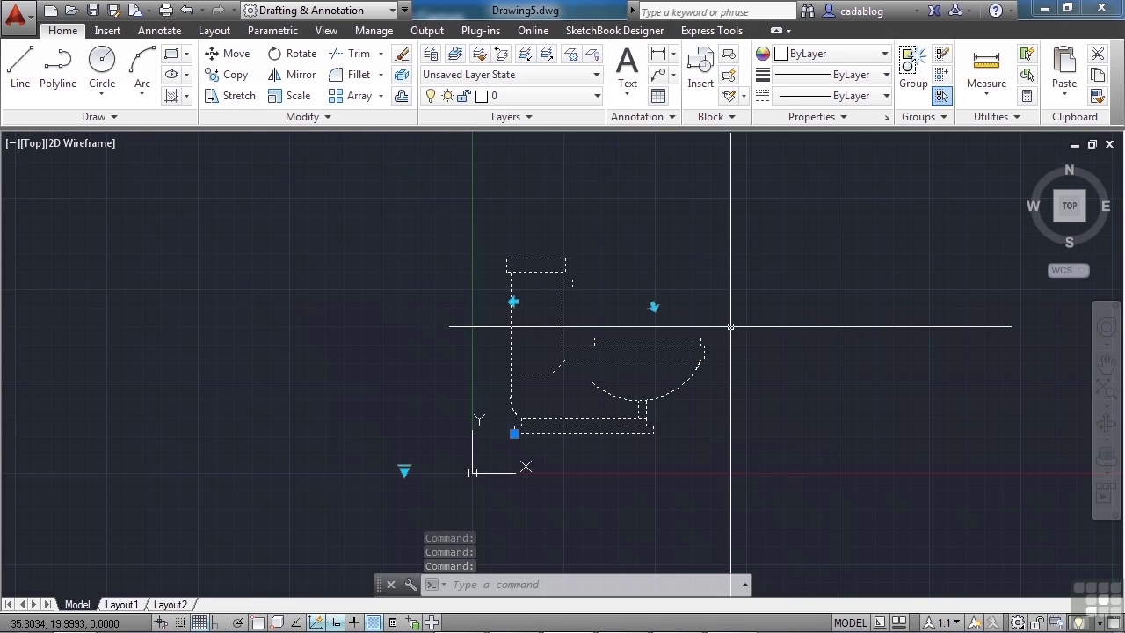
pyautogui.press('Escape')
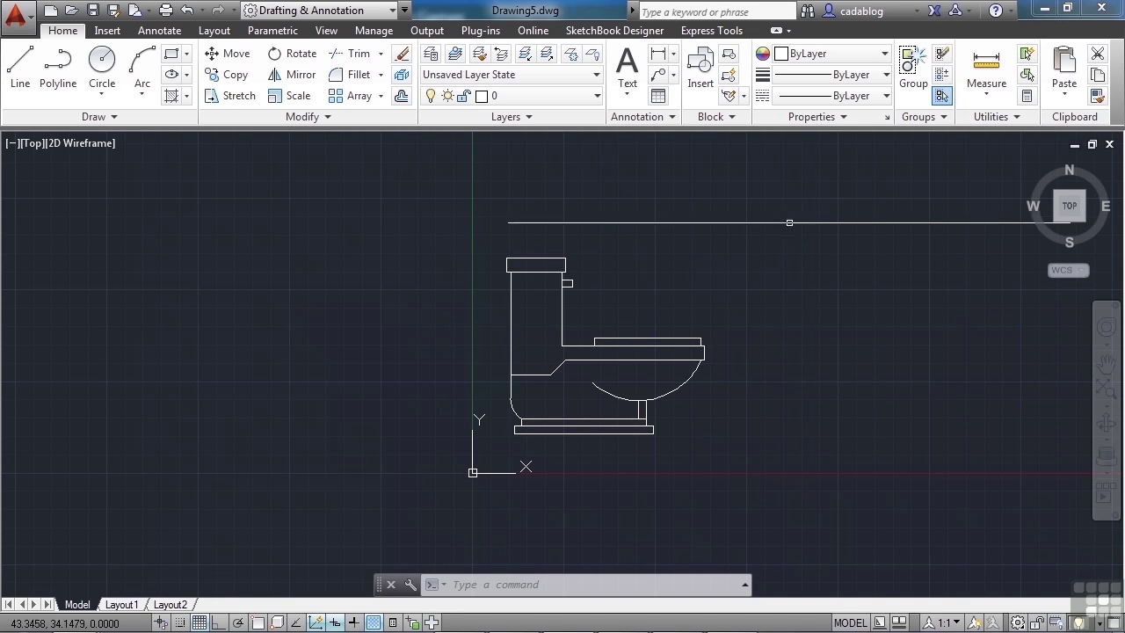
# - Open the inserted toilet block in the Block Editor
pyautogui.click(650, 340)
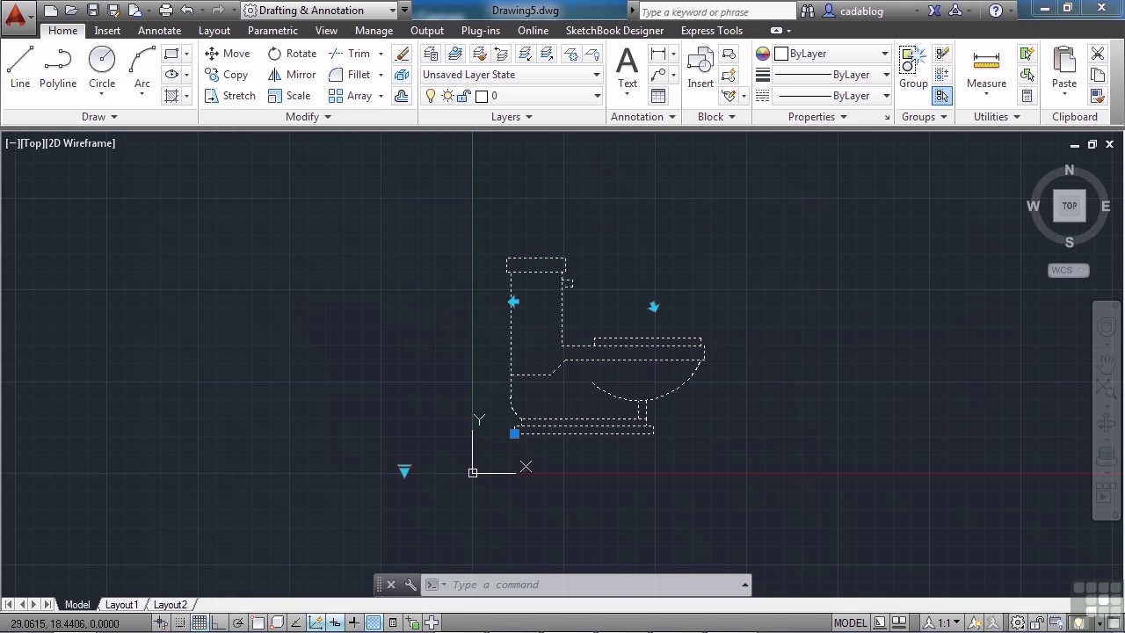
pyautogui.rightClick(656, 356)
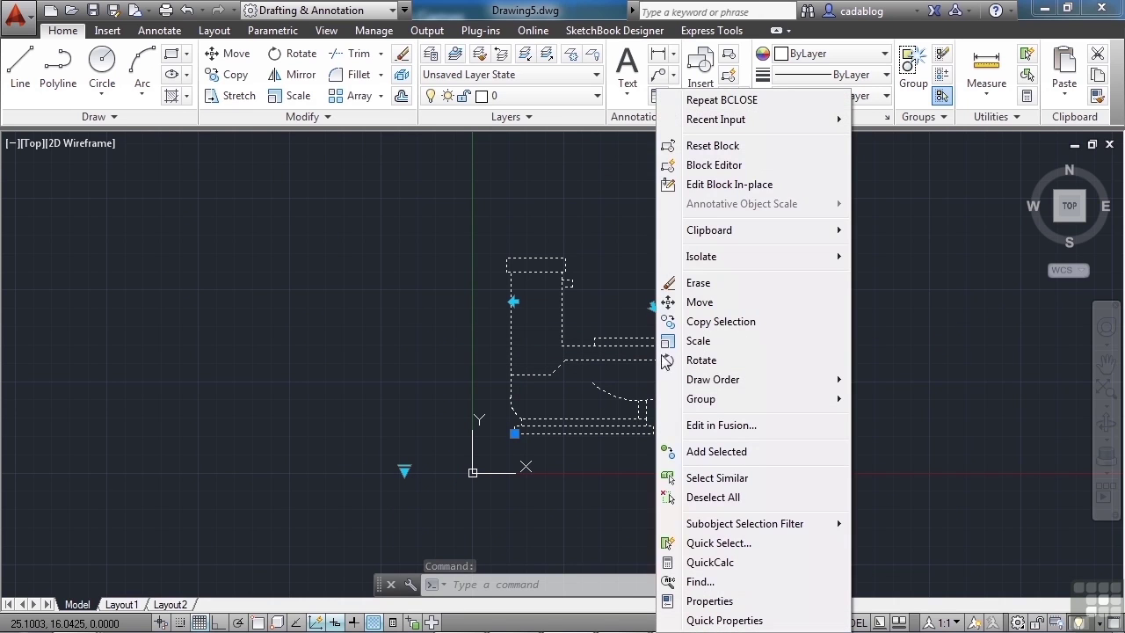
pyautogui.click(732, 166)
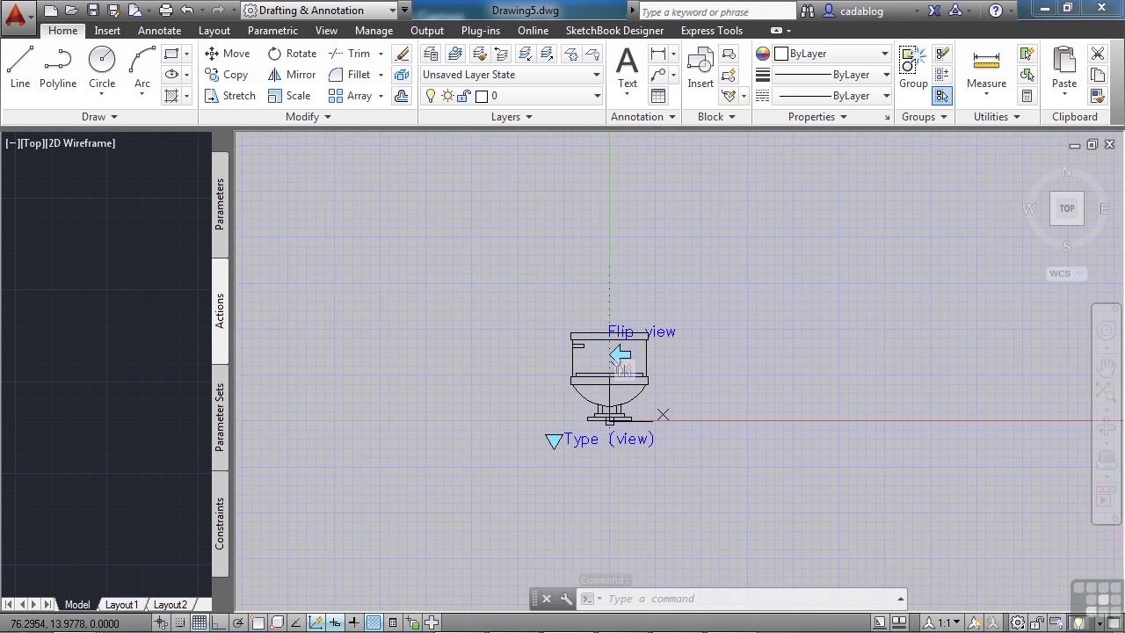
pyautogui.click(794, 225)
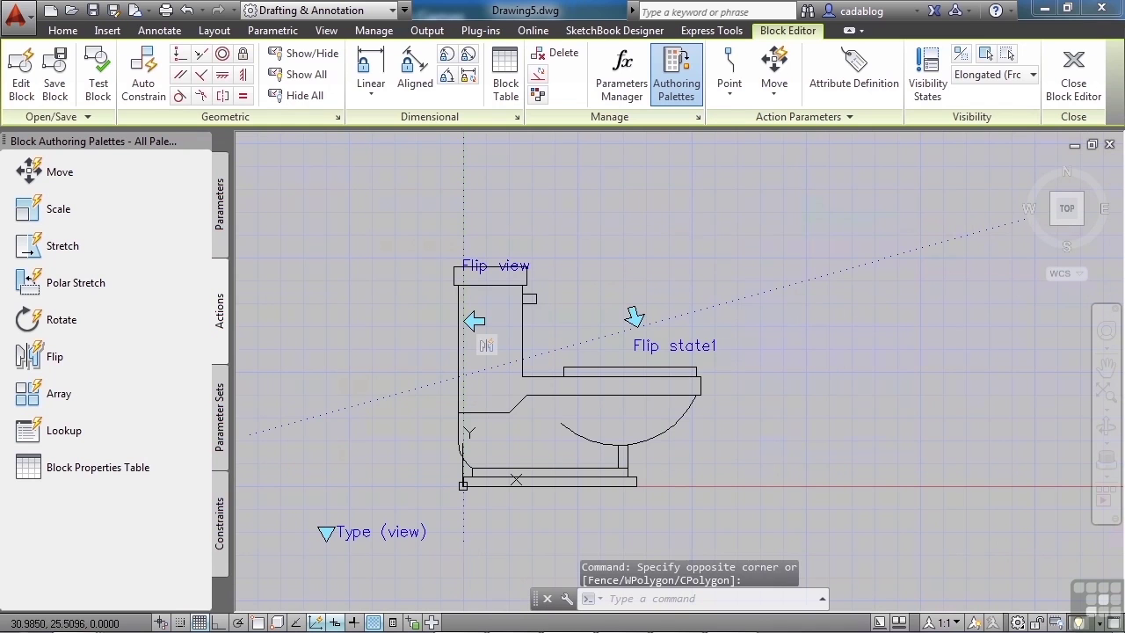
# - Delete the existing slanted flip parameter that crosses the toilet
pyautogui.click(639, 317)
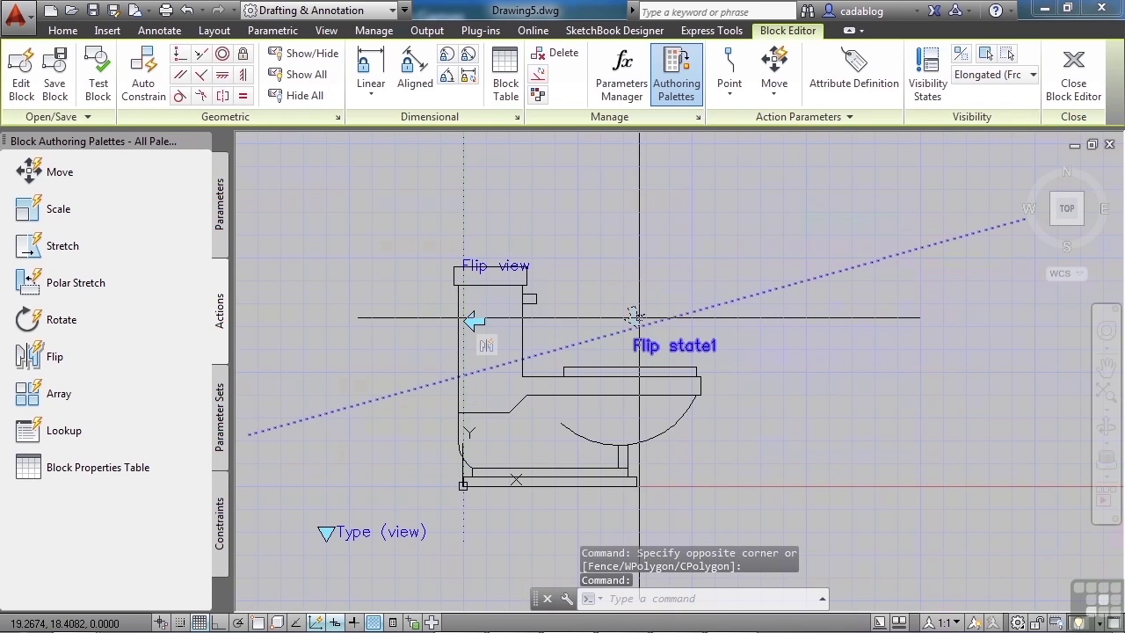
pyautogui.rightClick(636, 316)
pyautogui.moveTo(757, 514)
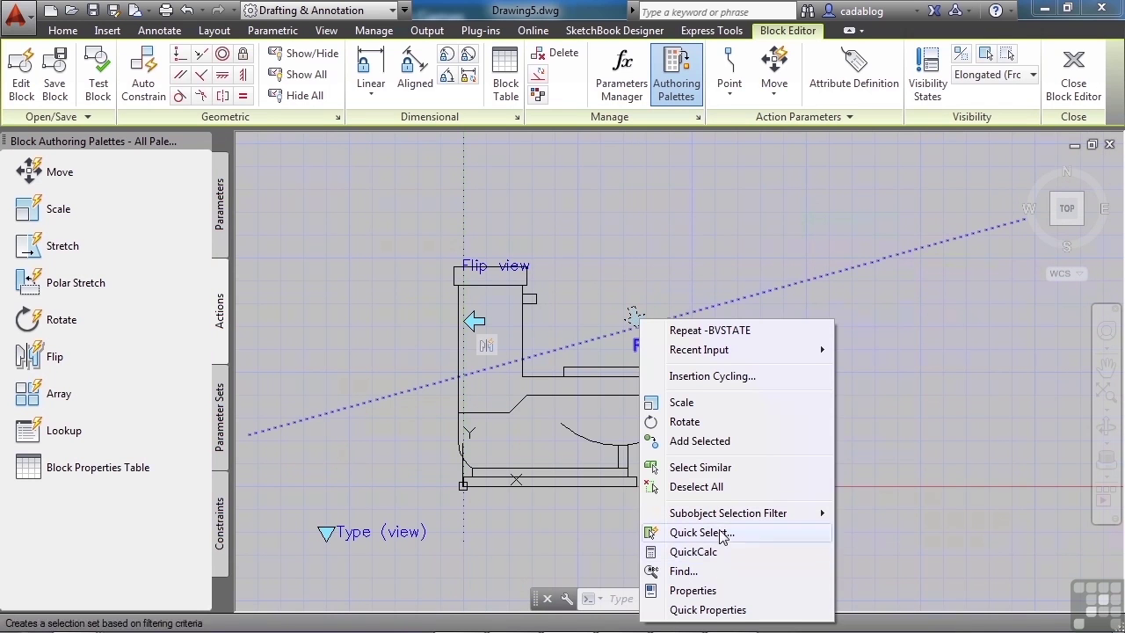
pyautogui.click(633, 315)
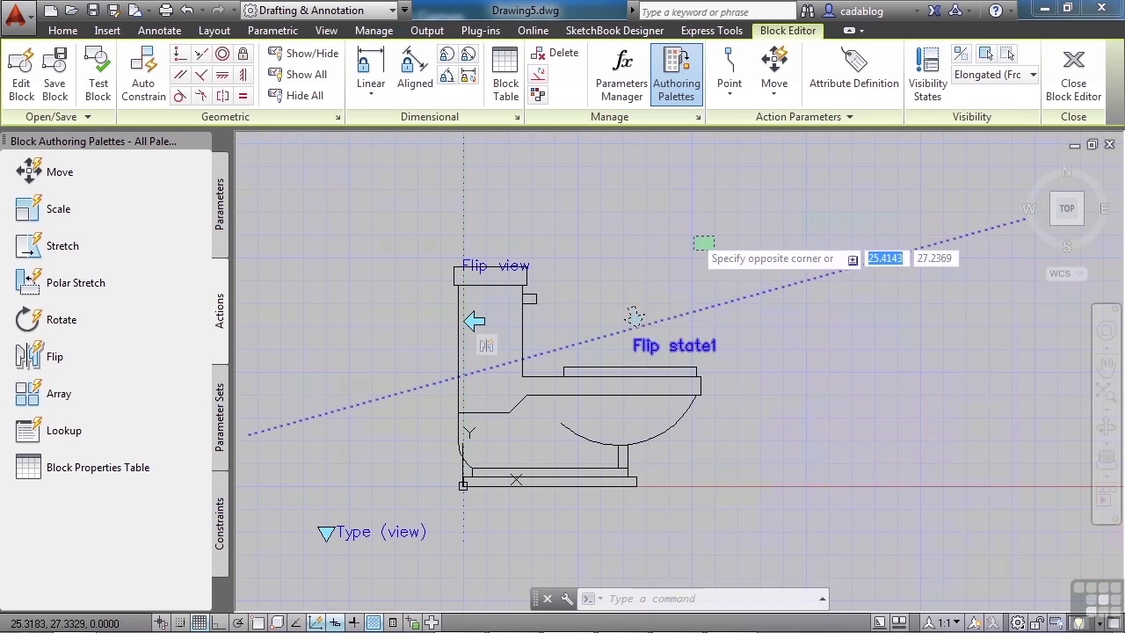
pyautogui.rightClick(642, 322)
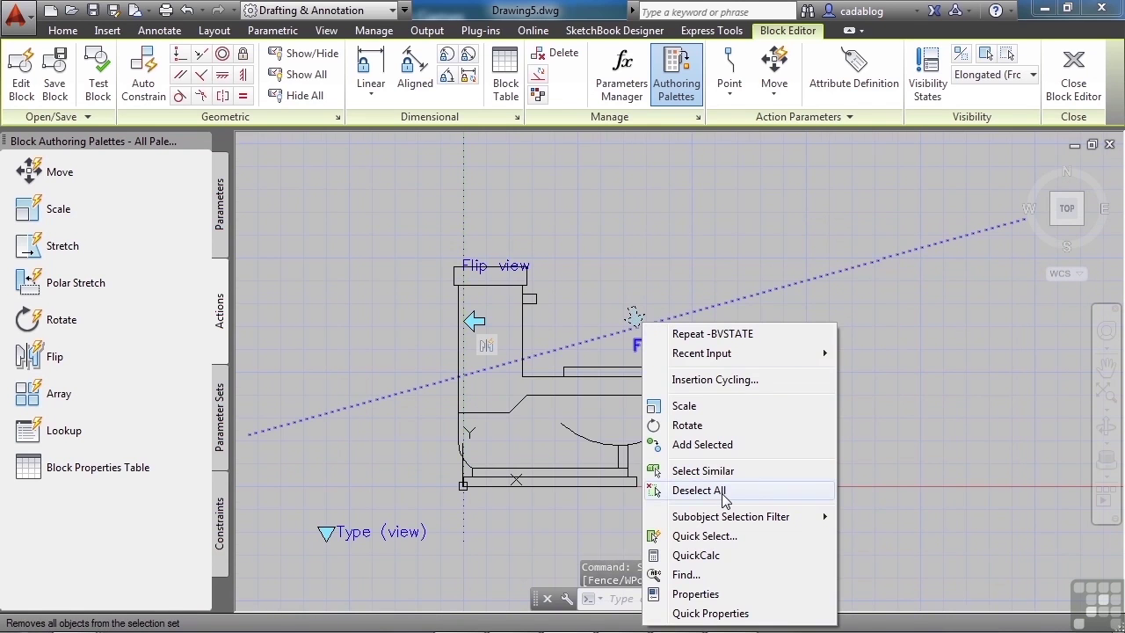
pyautogui.click(699, 490)
# - Add a Flip Set with a slanted reflection line running down to the toilet's base, and place its label beside the toilet
pyautogui.click(221, 430)
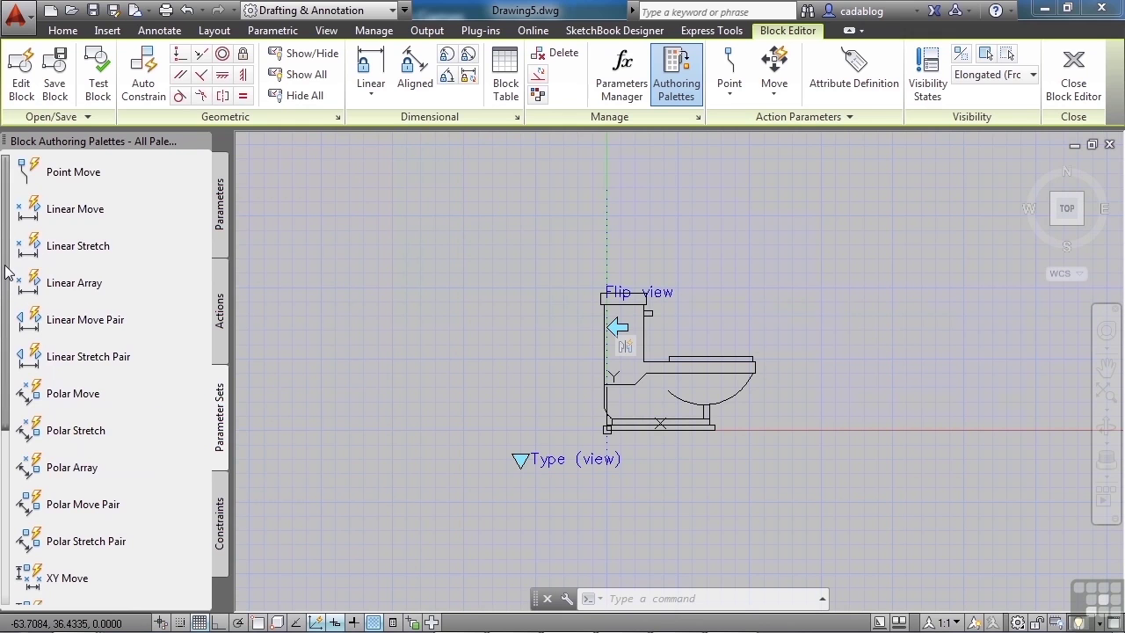
pyautogui.scroll(-7, 35, 497)
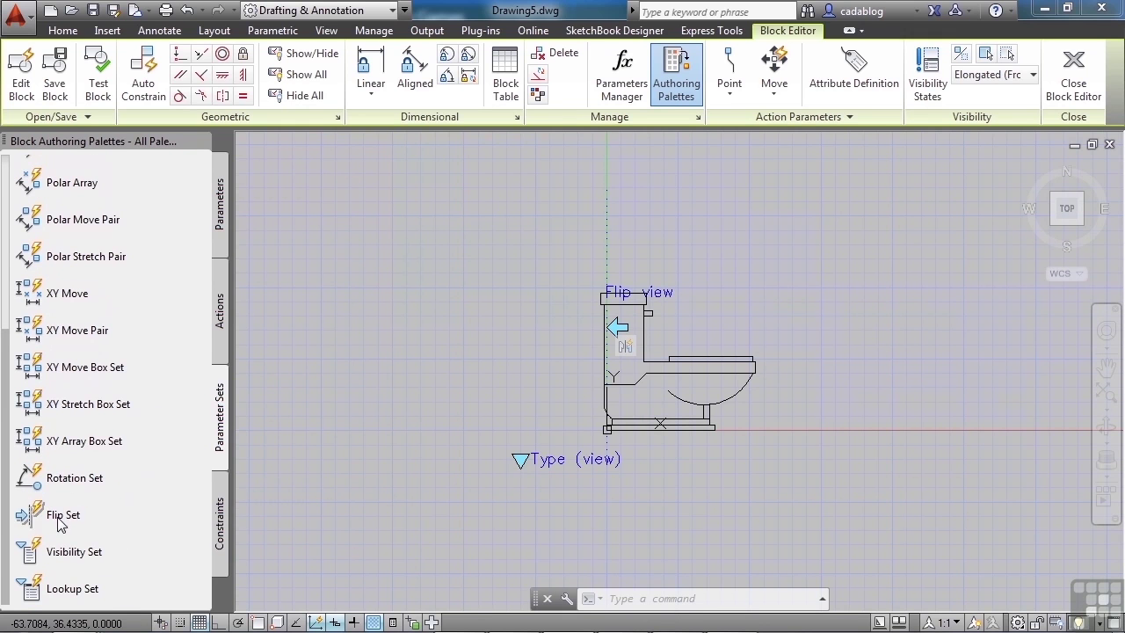
pyautogui.click(61, 519)
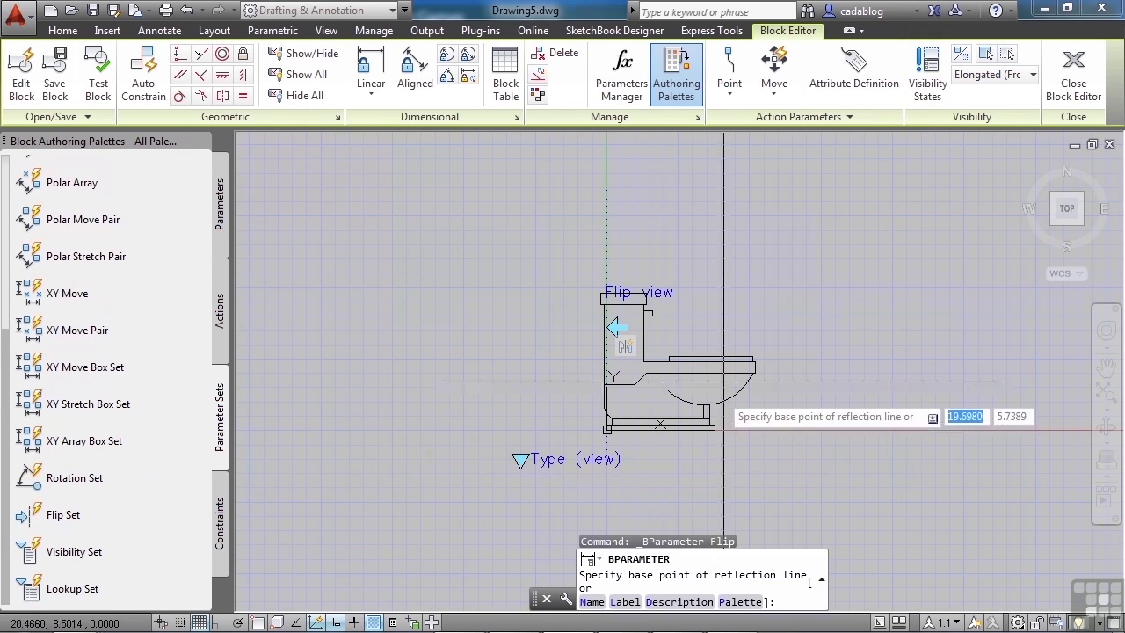
pyautogui.click(745, 334)
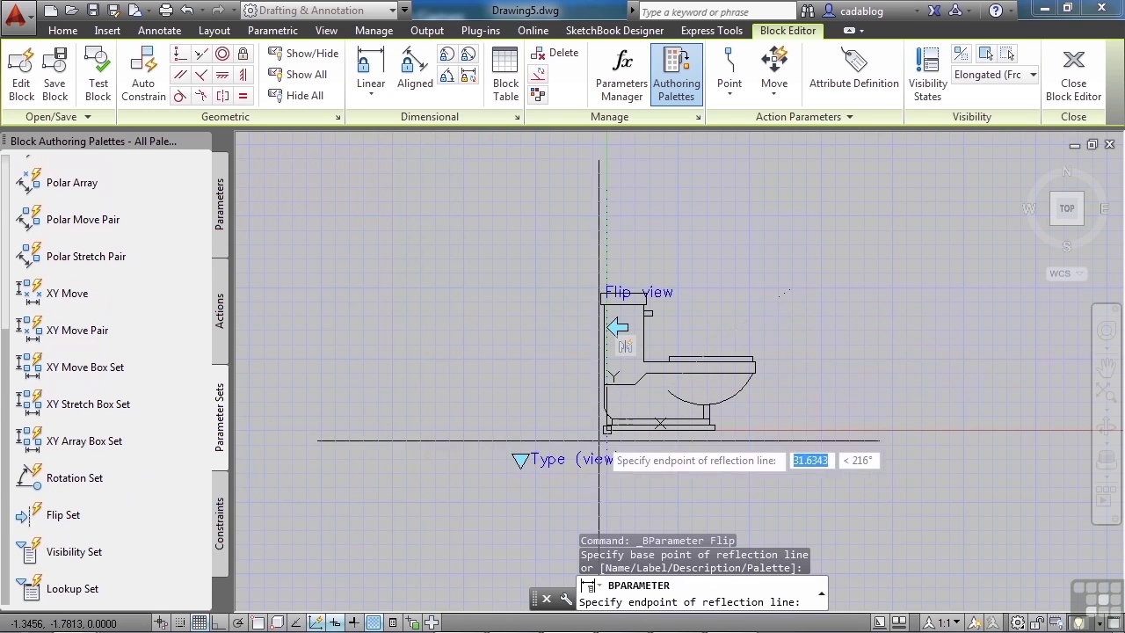
pyautogui.click(602, 442)
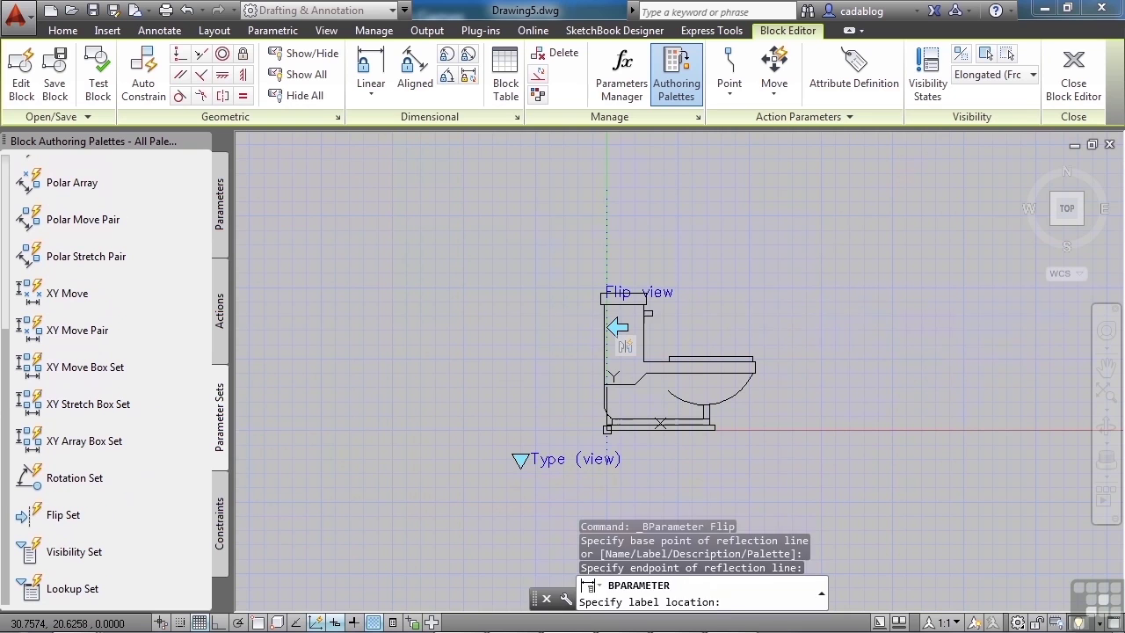
pyautogui.click(782, 311)
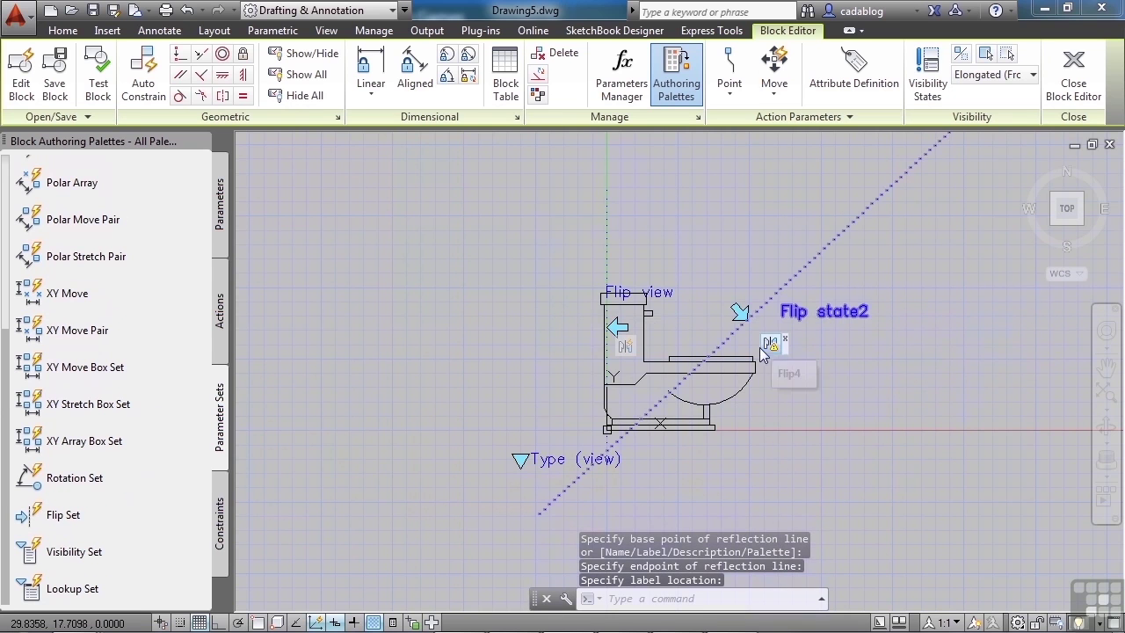
# - Give the new flip action a new selection set containing all the toilet's front-view geometry and the parameters, including the new flip parameter
pyautogui.scroll(2, 757, 350)
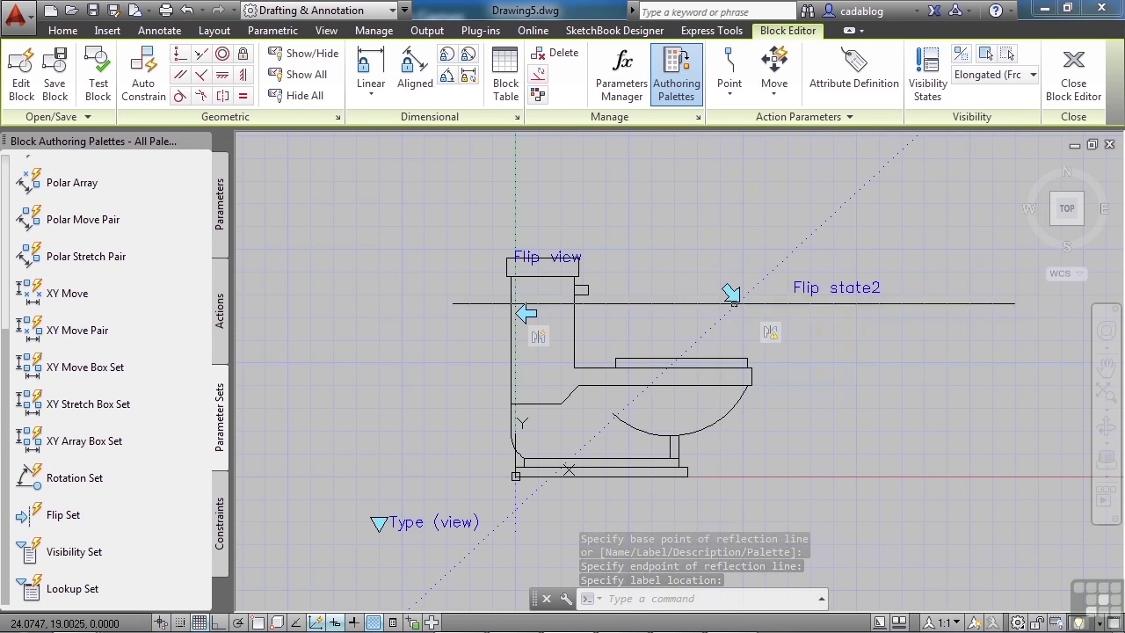
pyautogui.rightClick(772, 332)
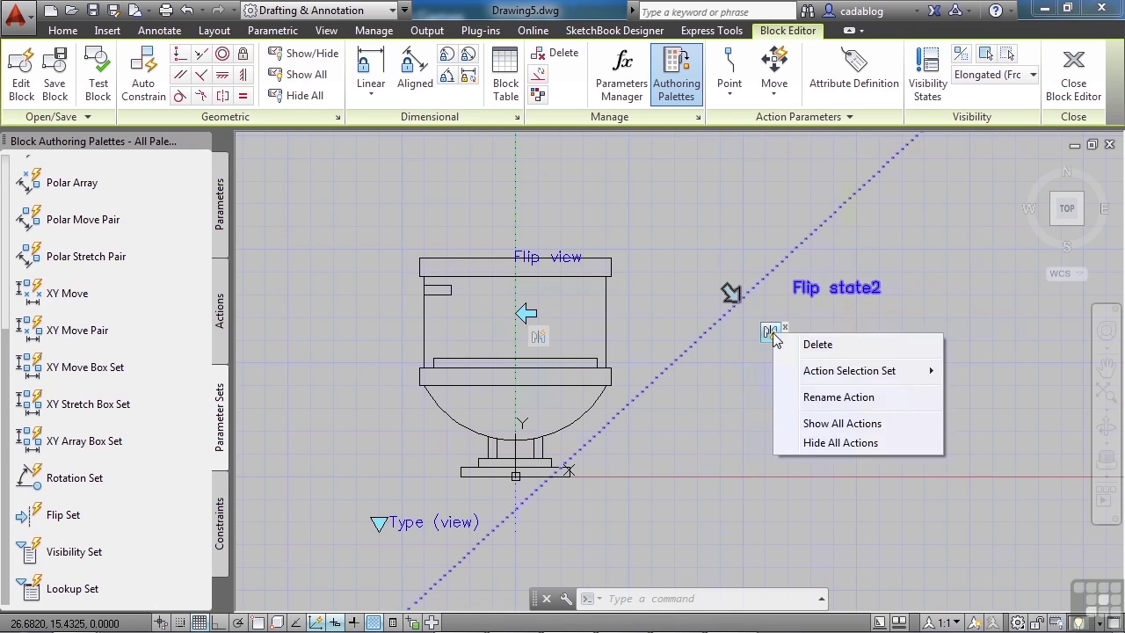
pyautogui.moveTo(879, 370)
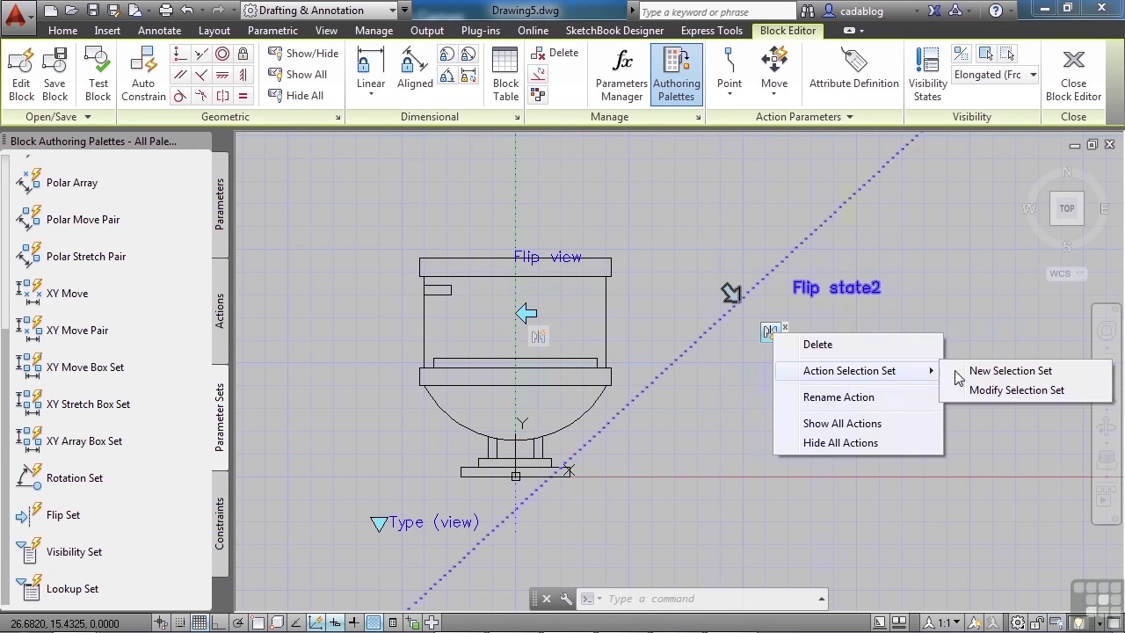
pyautogui.click(1011, 370)
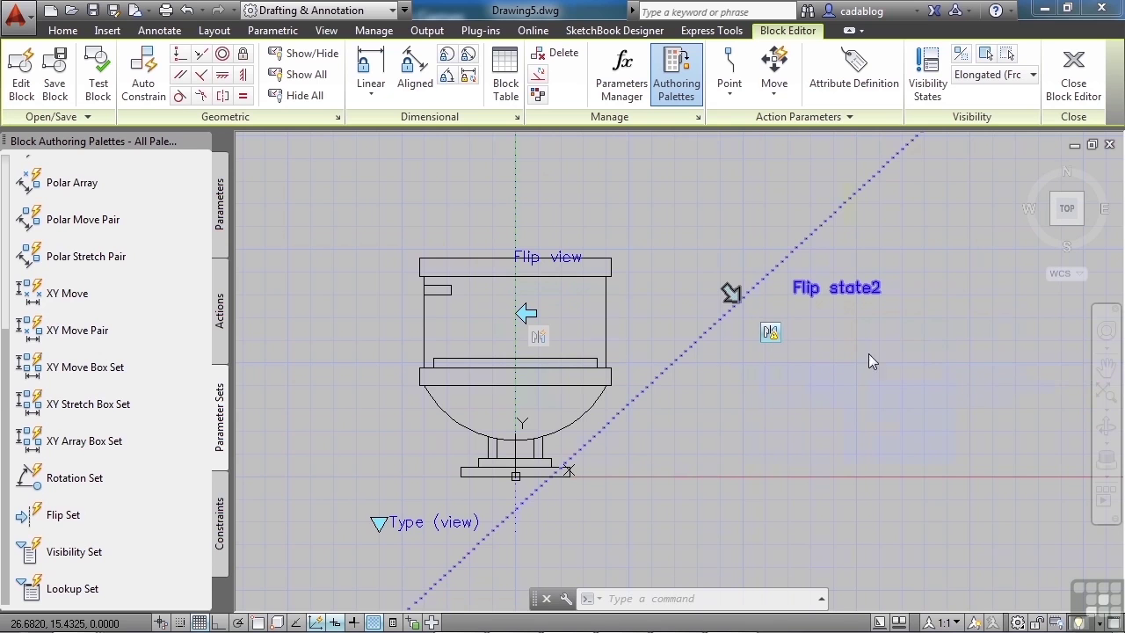
pyautogui.click(375, 211)
pyautogui.click(739, 298)
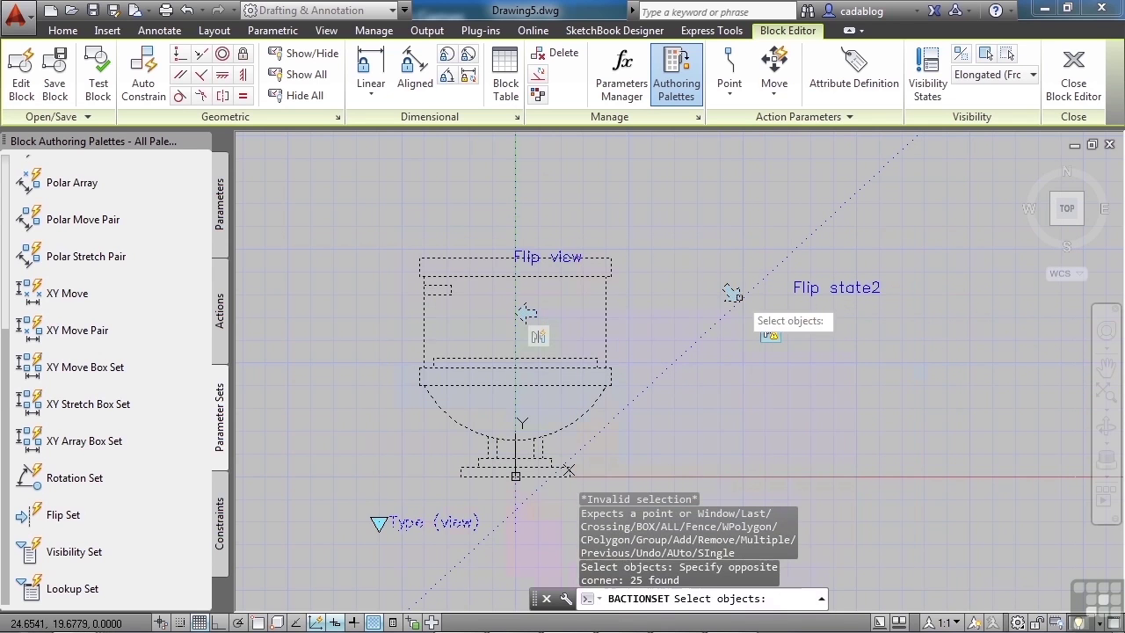
pyautogui.click(749, 259)
pyautogui.click(708, 349)
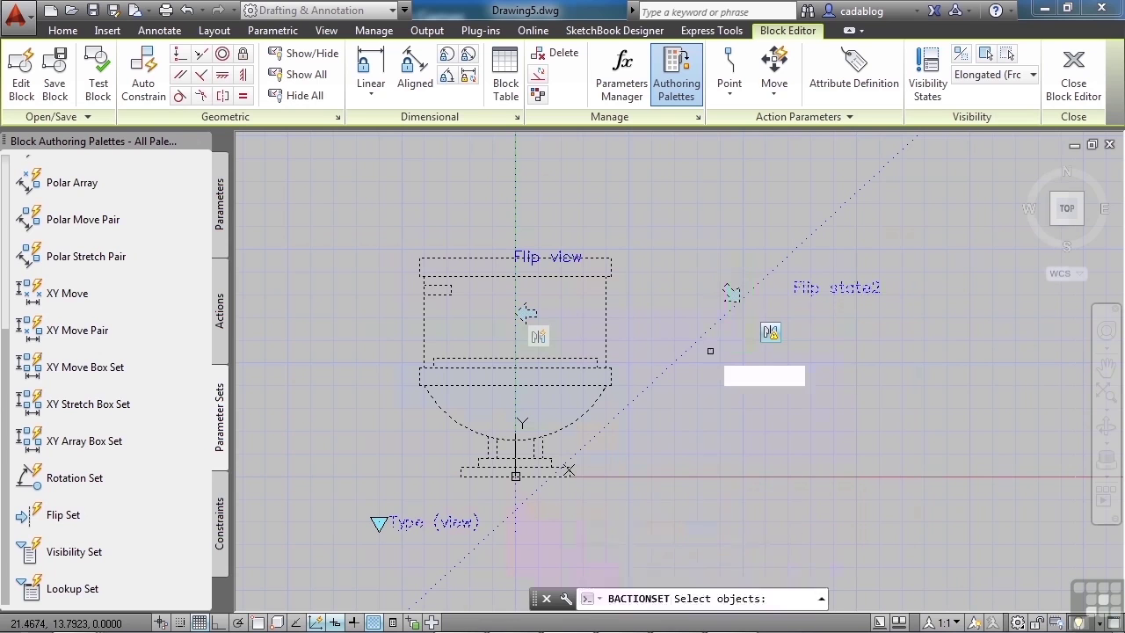
pyautogui.click(882, 402)
pyautogui.click(712, 207)
pyautogui.press('Return')
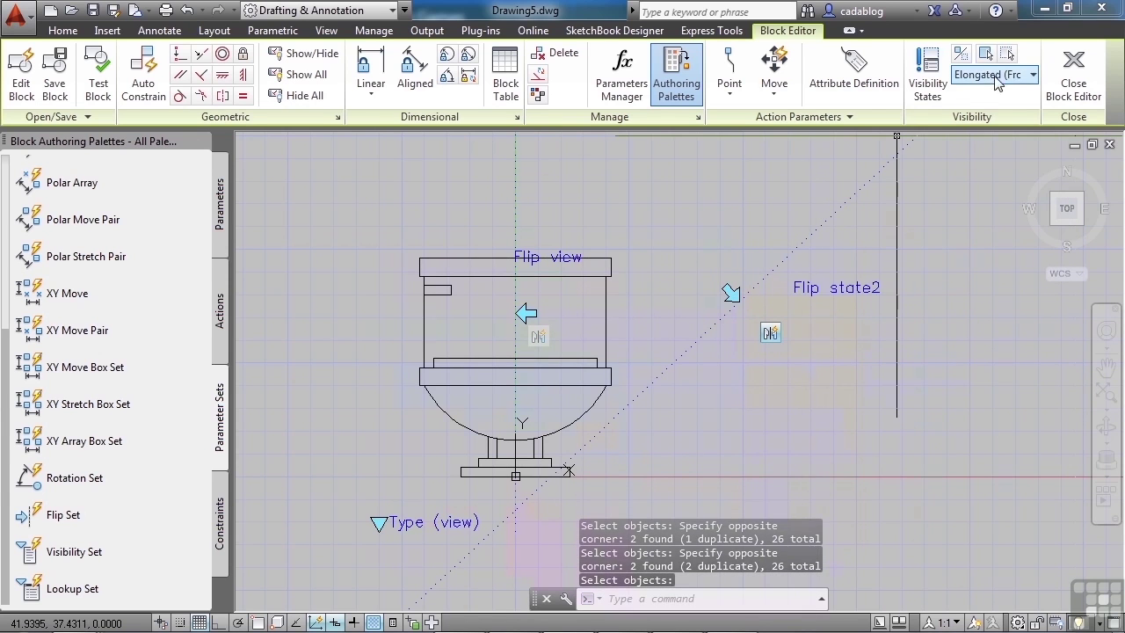
# - Close the Block Editor saving the changes, and switch the inserted toilet to its front view
pyautogui.click(1054, 74)
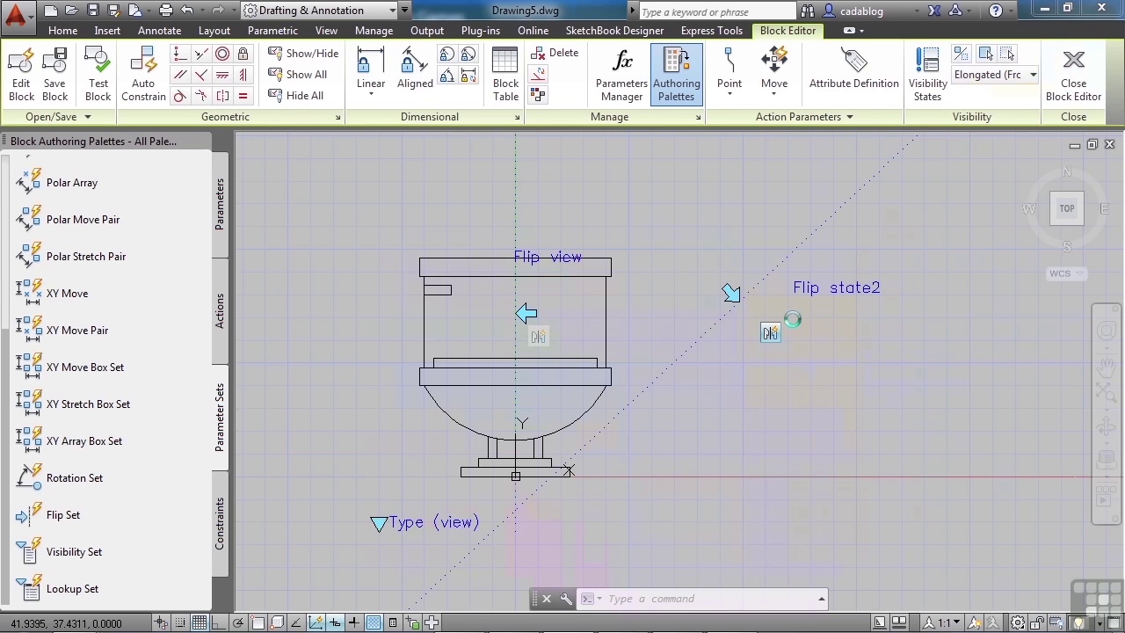
pyautogui.click(503, 307)
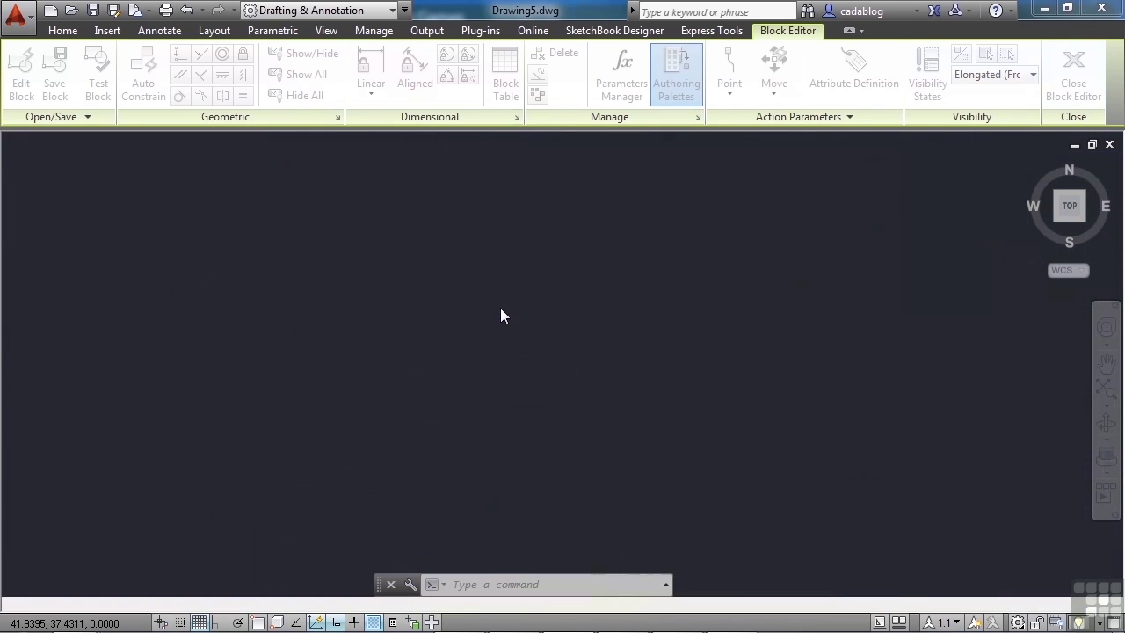
pyautogui.click(437, 449)
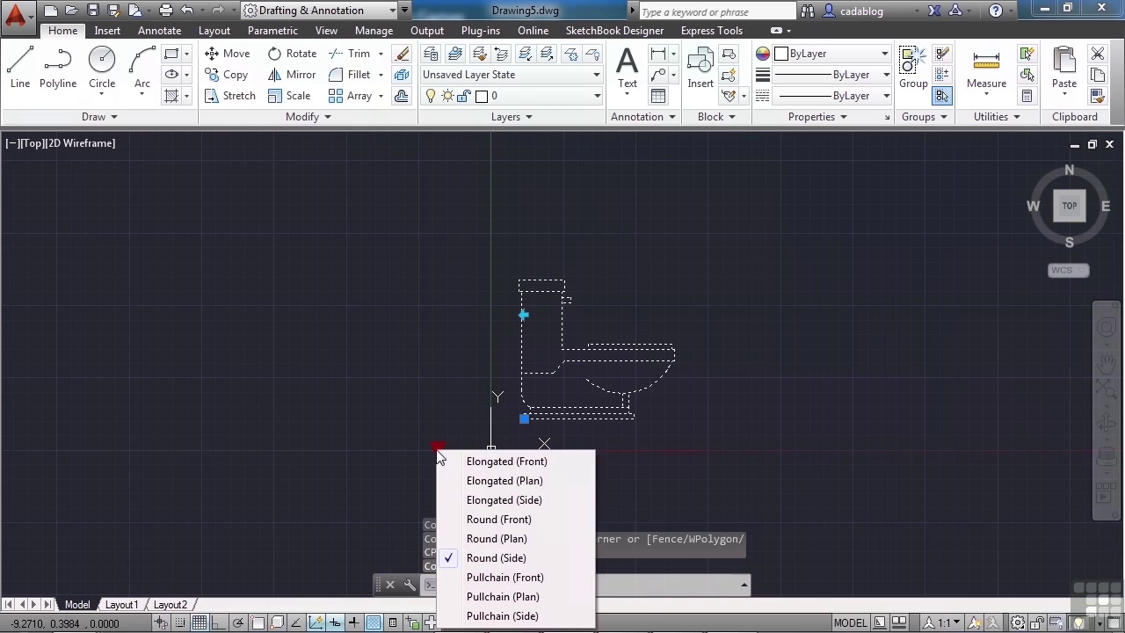
pyautogui.click(478, 537)
pyautogui.press('Escape')
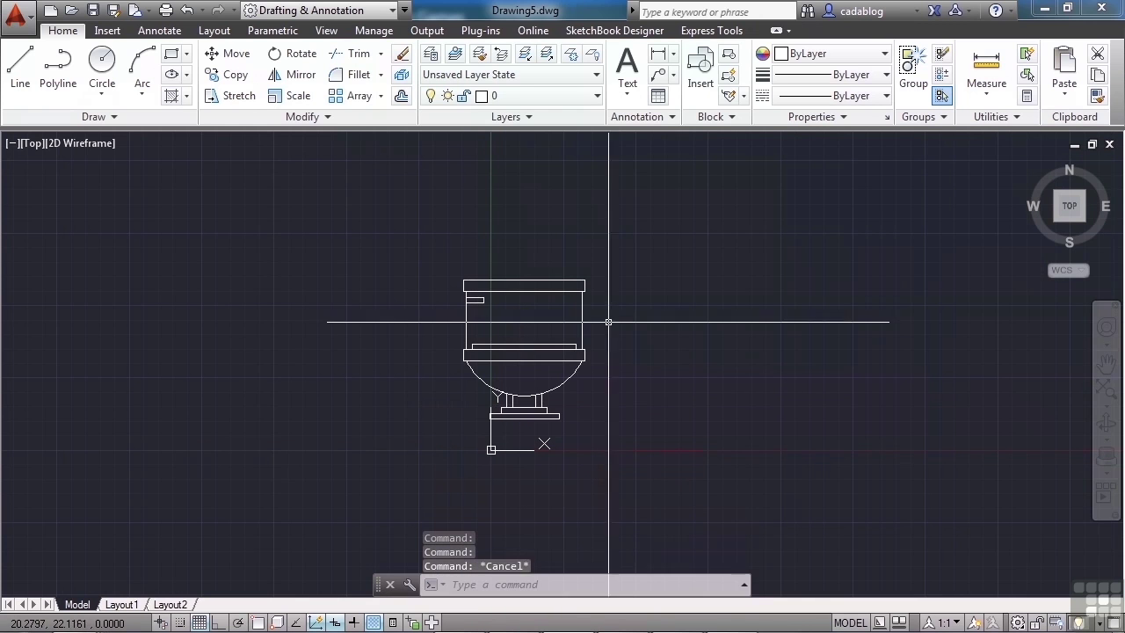
# - Test the new slanted flip by flipping the toilet across its line several times, ending in its original orientation
pyautogui.click(580, 344)
pyautogui.click(667, 308)
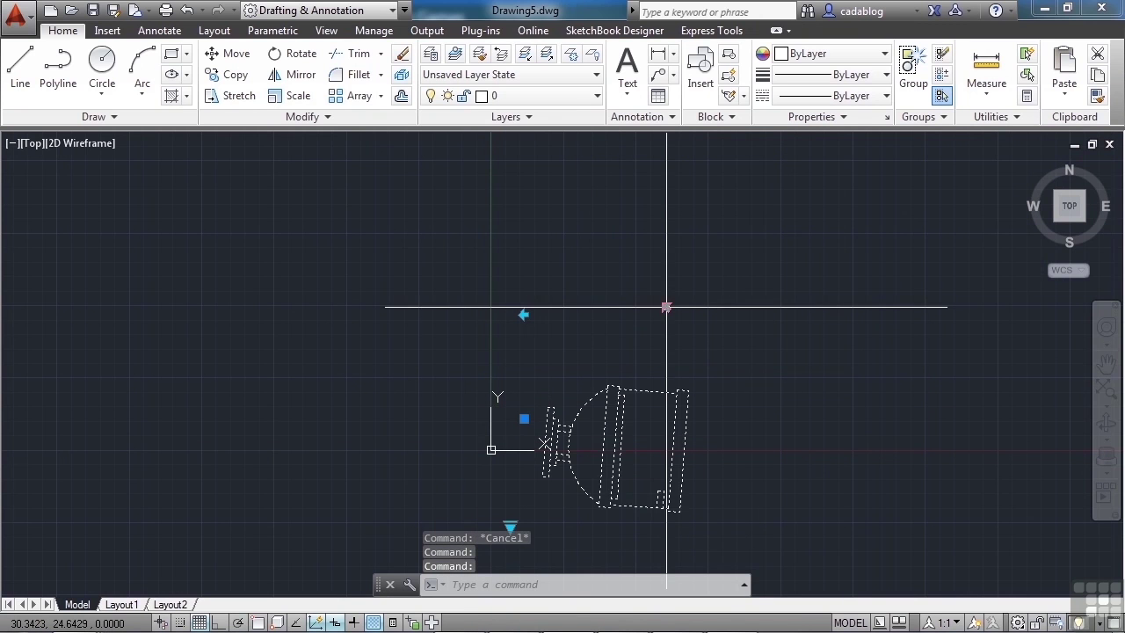
pyautogui.click(667, 308)
pyautogui.click(667, 308)
pyautogui.click(667, 308)
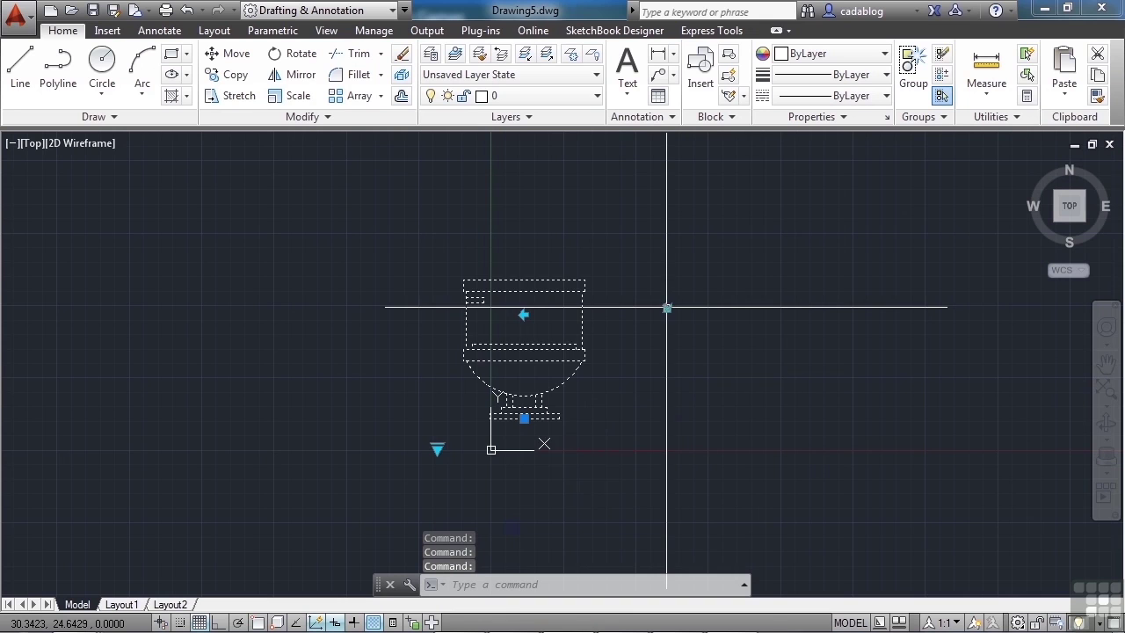
pyautogui.press('Escape')
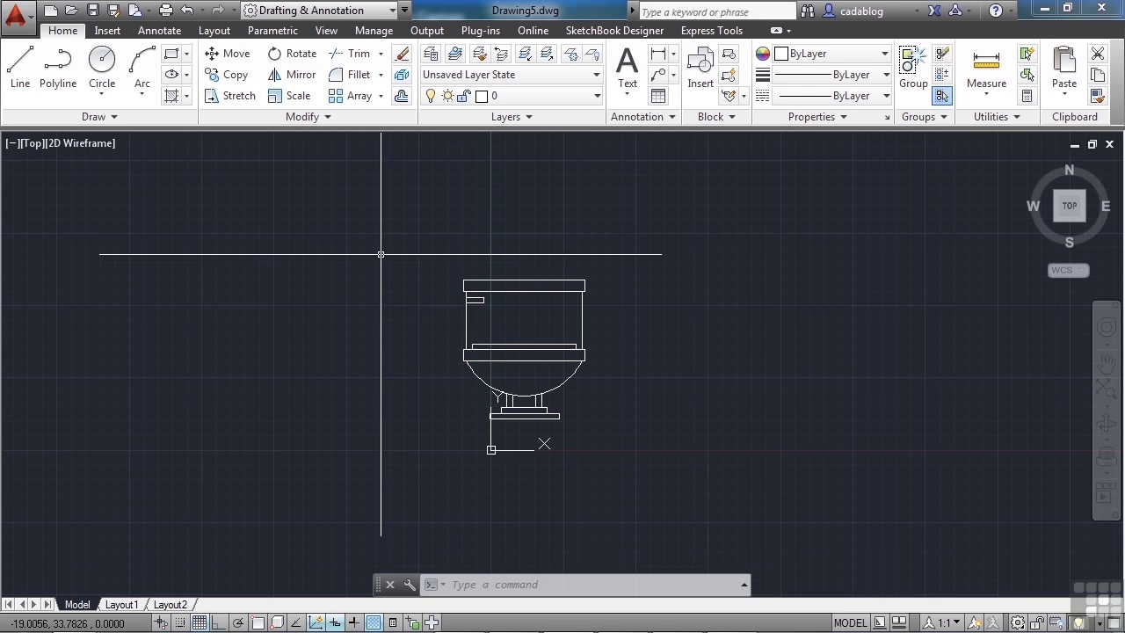
# - Insert the WF Beam - Imperial block from the Structural tool palette into the empty area beside the toilet
pyautogui.scroll(-3, 381, 254)
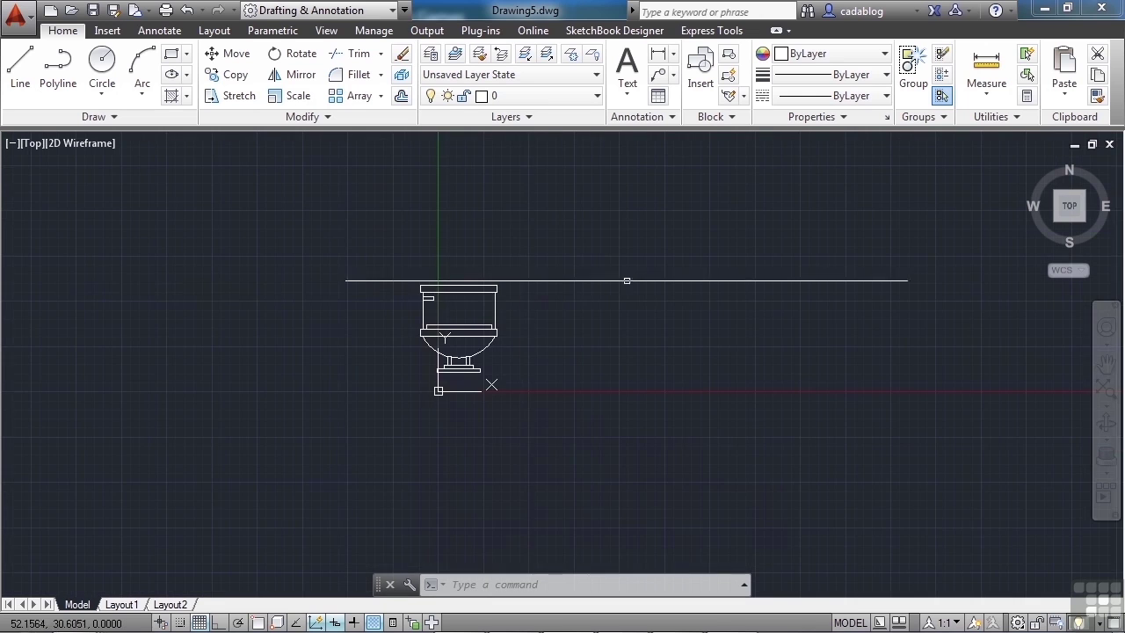
pyautogui.moveTo(625, 279); pyautogui.dragTo(434, 327, button='middle')
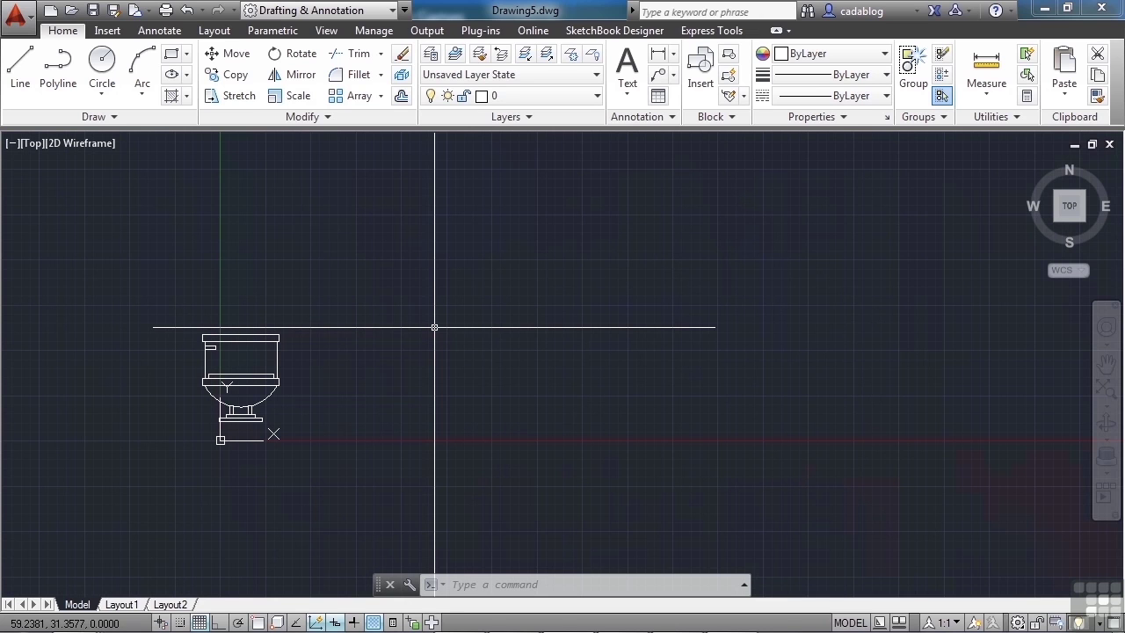
pyautogui.hotkey('ctrl', '3')
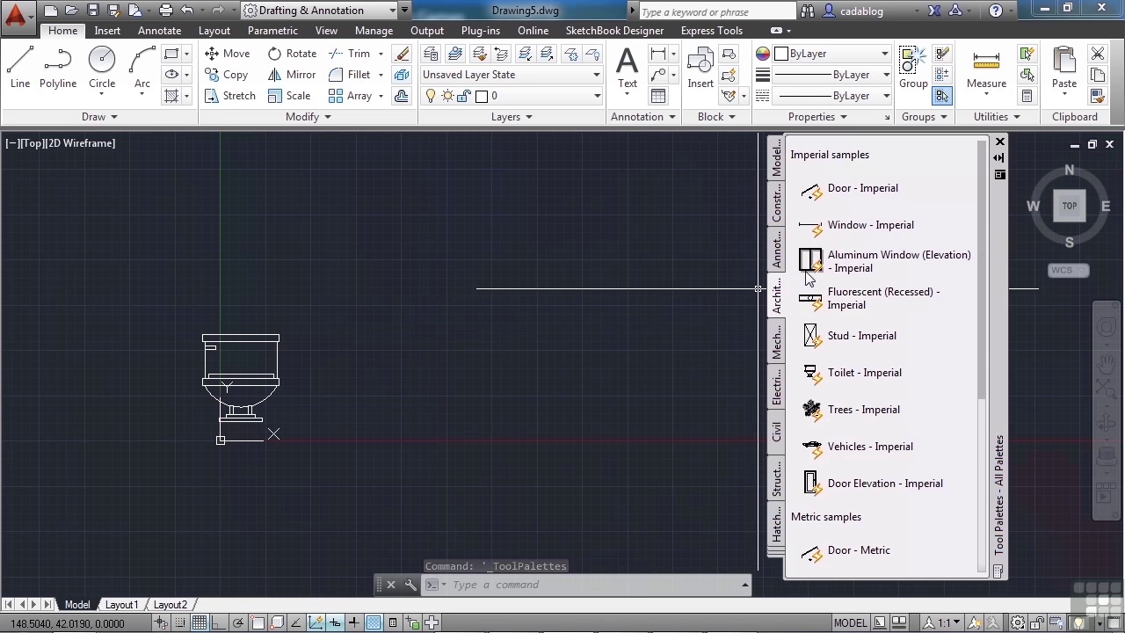
pyautogui.click(777, 488)
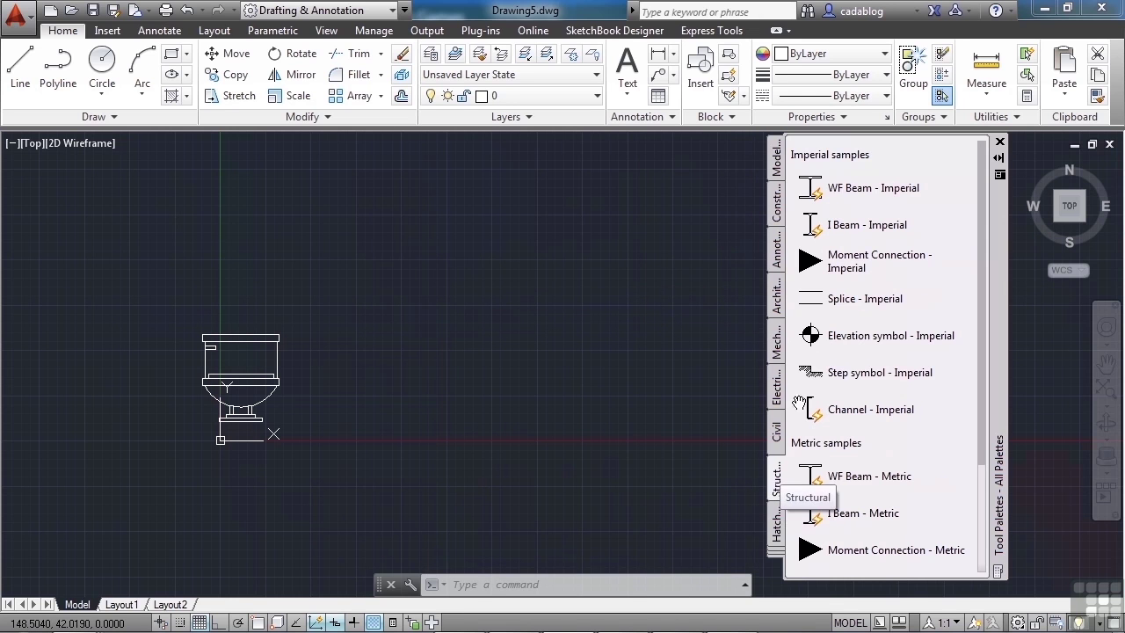
pyautogui.click(853, 189)
pyautogui.click(541, 354)
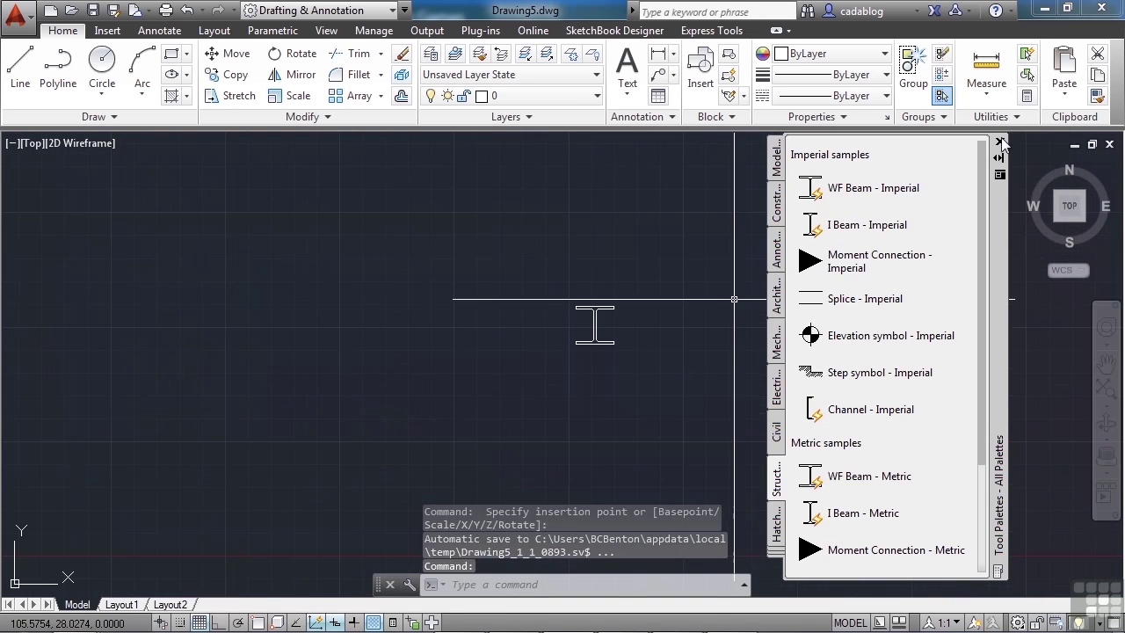
# - Select the inserted WF beam and set its size to W12x53 through its lookup grip
pyautogui.scroll(2, 640, 377)
pyautogui.click(605, 327)
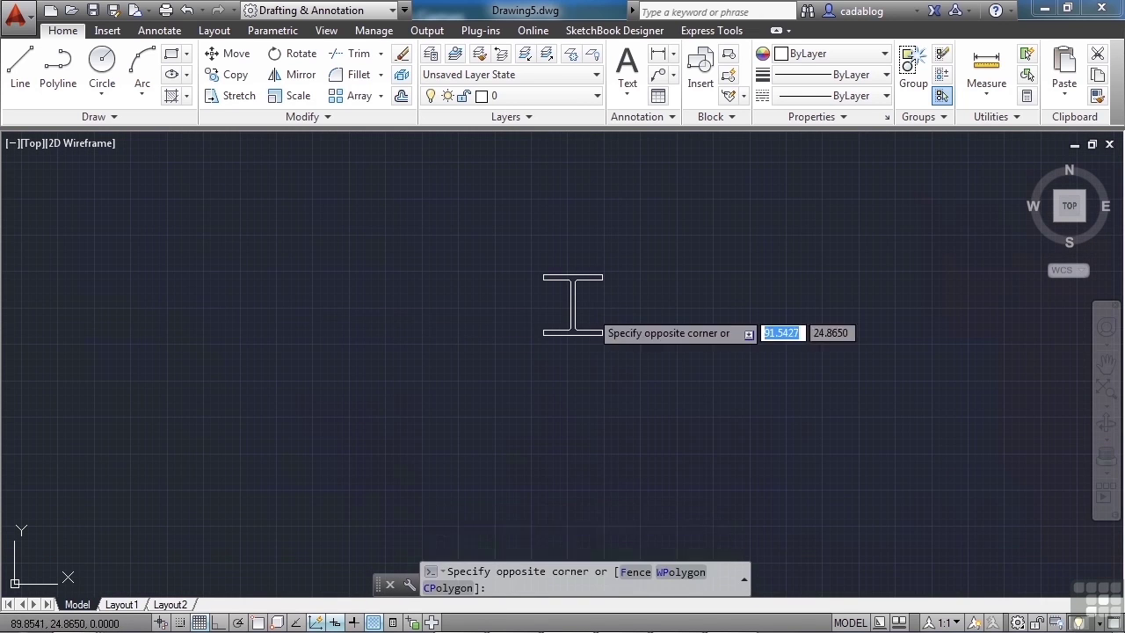
pyautogui.click(532, 290)
pyautogui.scroll(3, 554, 338)
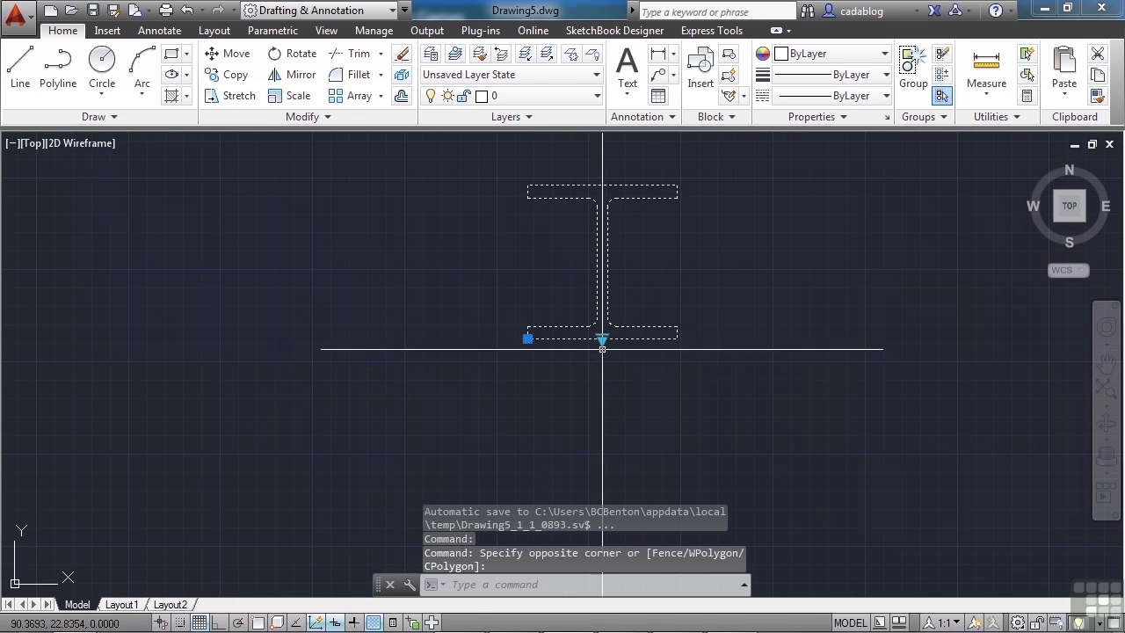
pyautogui.click(602, 340)
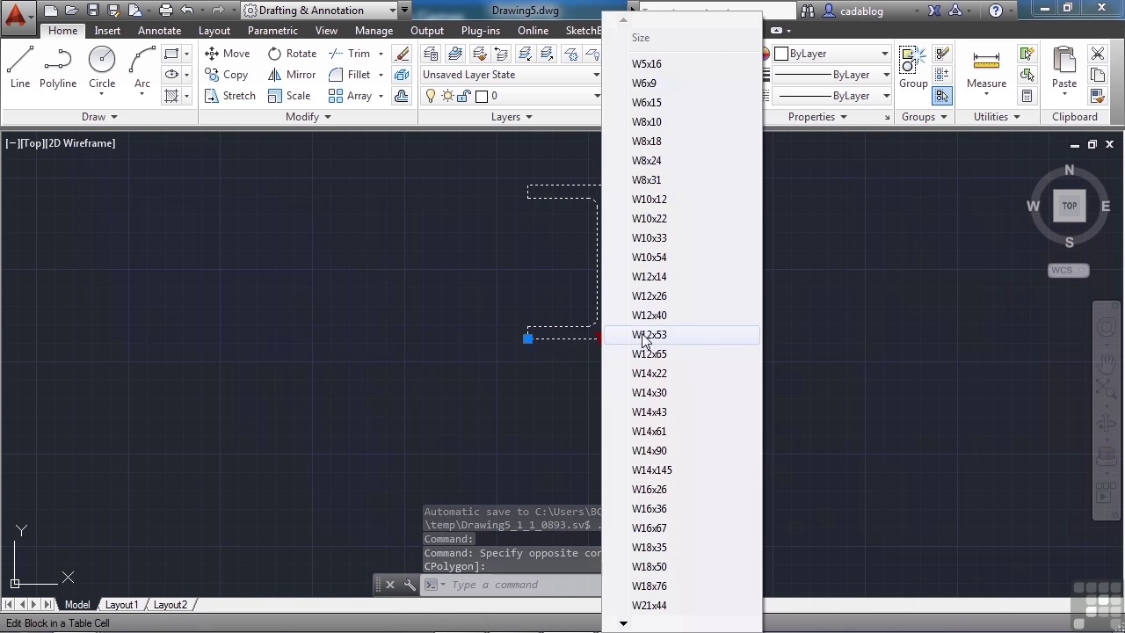
pyautogui.click(642, 334)
# - Set the WF beam's size to W10x54 through its lookup grip and deselect it
pyautogui.scroll(2, 602, 334)
pyautogui.scroll(-2, 593, 416)
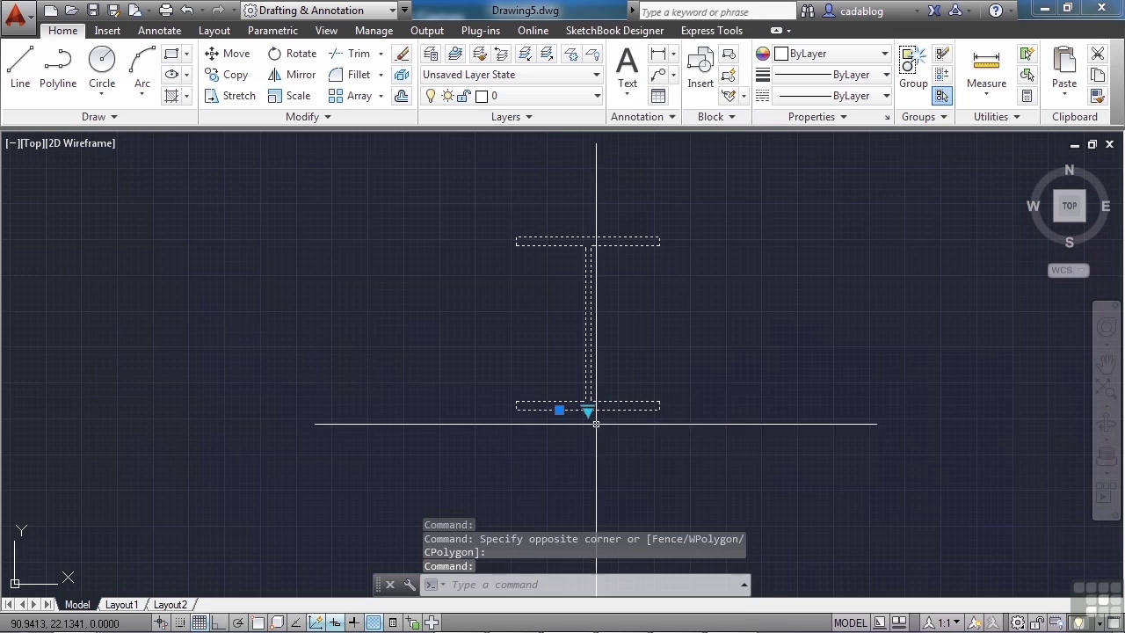
pyautogui.scroll(2, 591, 415)
pyautogui.click(586, 410)
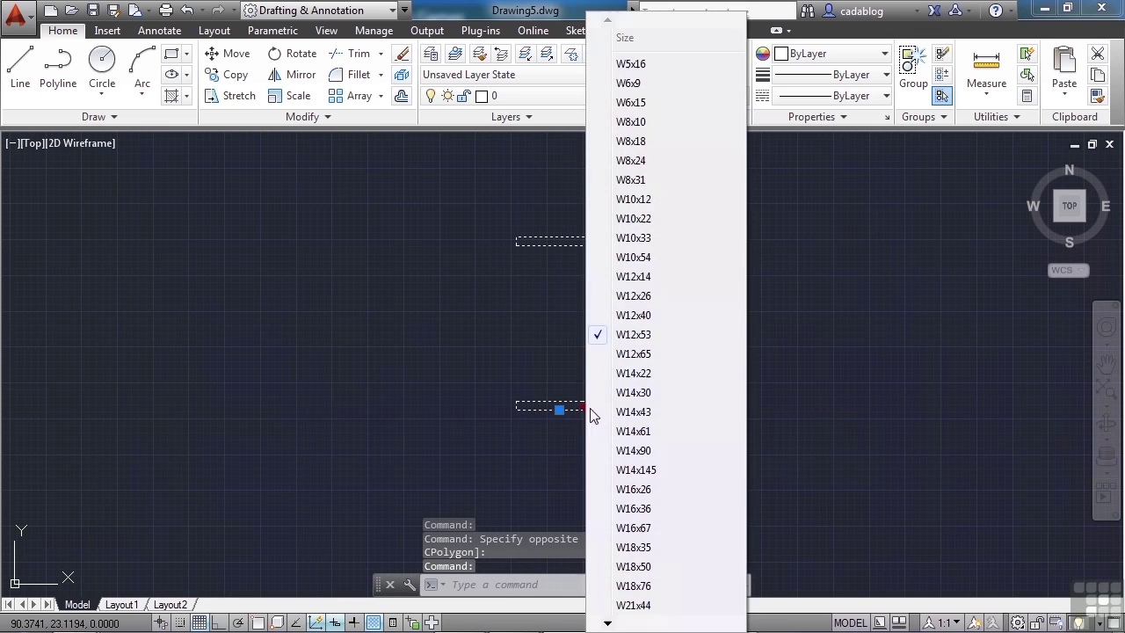
pyautogui.click(640, 258)
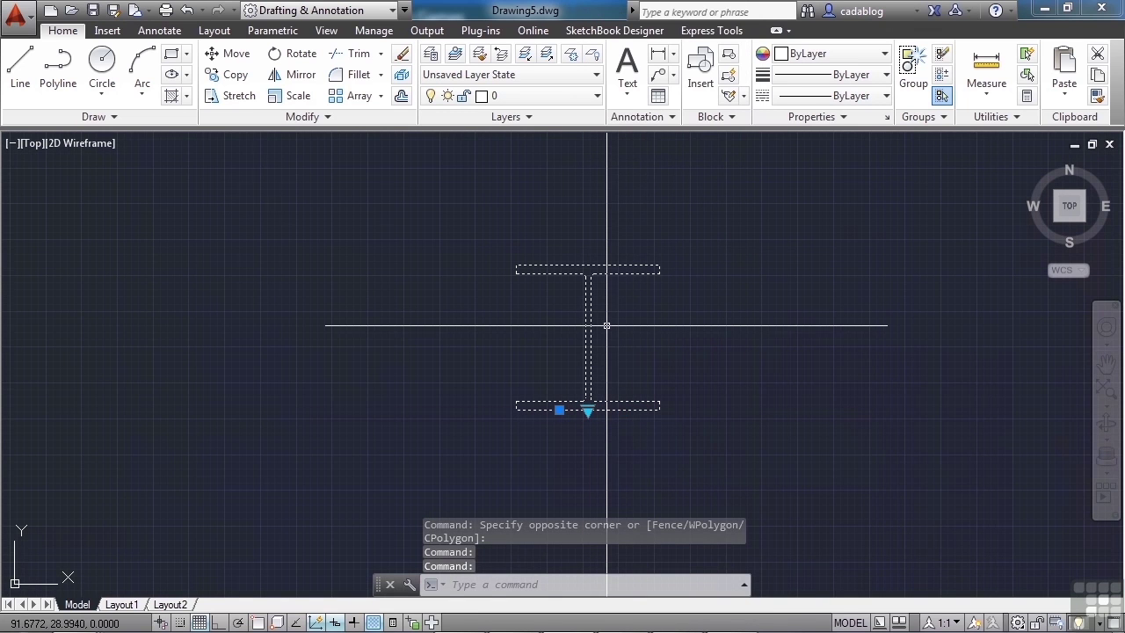
pyautogui.press('Escape')
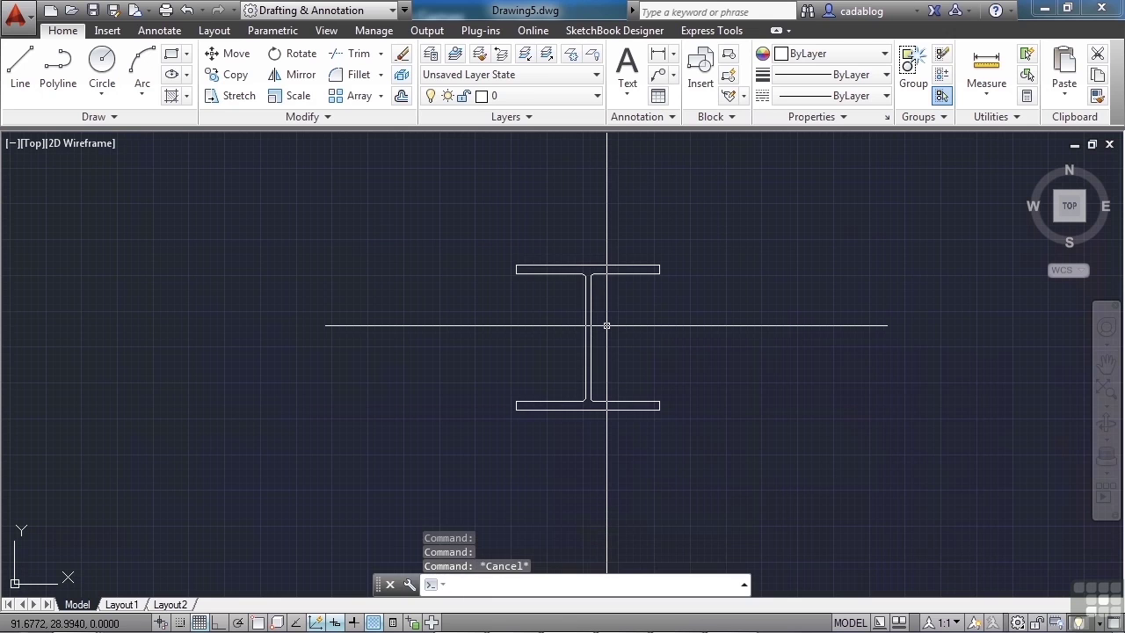
# - Open the WF beam block in the Block Editor with its whole profile and dimensional constraints in view
pyautogui.click(596, 273)
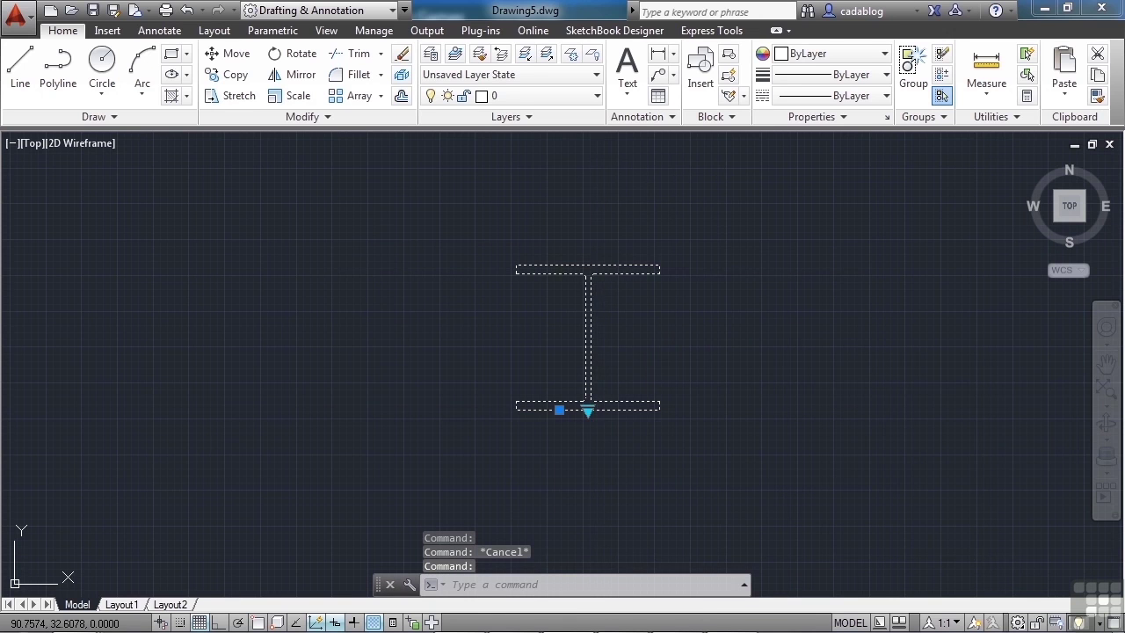
pyautogui.rightClick(597, 273)
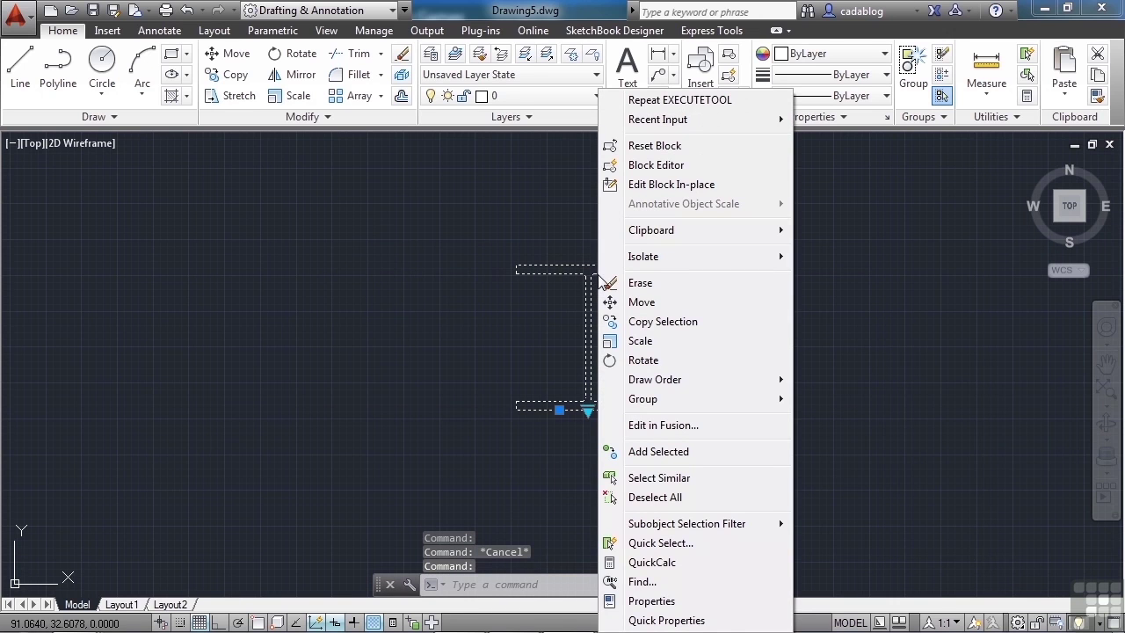
pyautogui.click(672, 166)
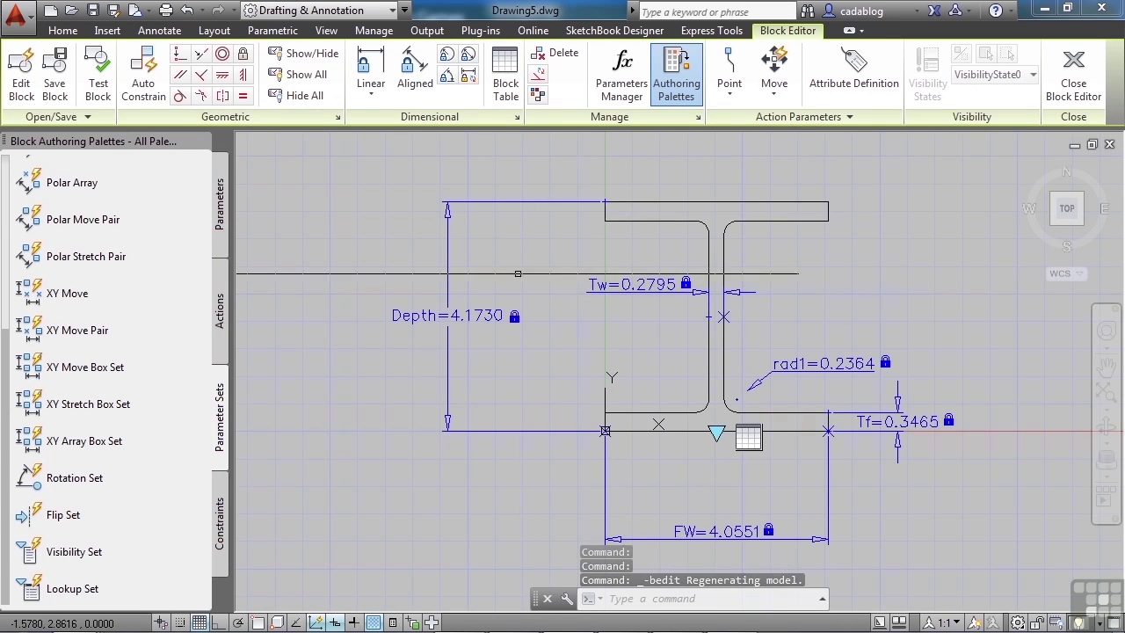
pyautogui.scroll(-2, 518, 274)
pyautogui.scroll(2, 575, 334)
pyautogui.moveTo(606, 334); pyautogui.dragTo(574, 343, button='middle')
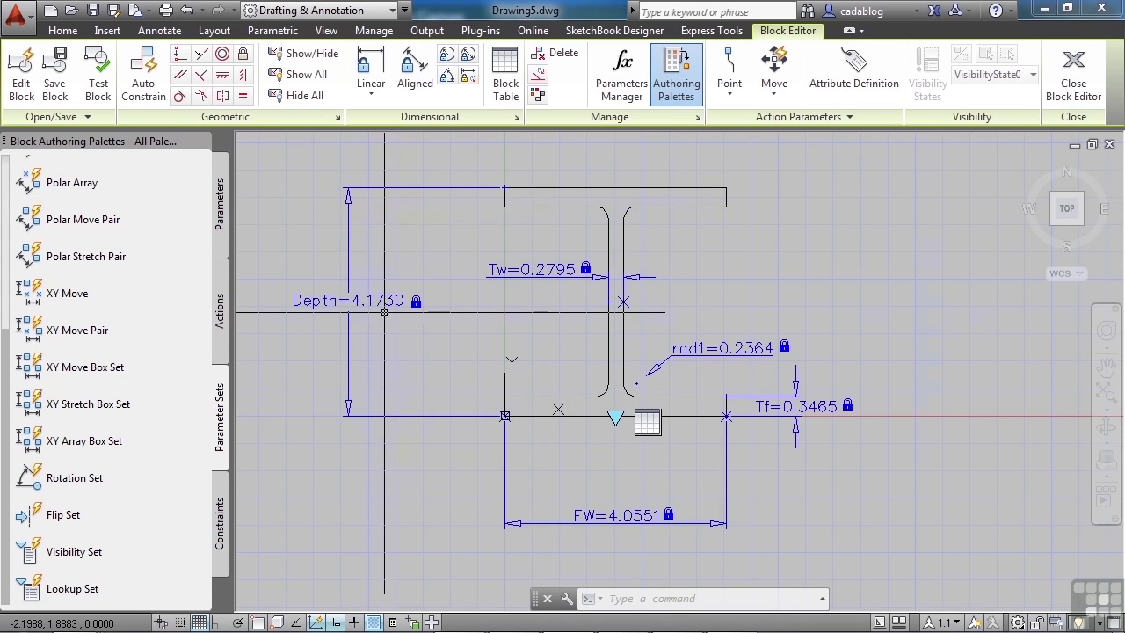
# - Examine the beam's Depth constraint and display all its geometric constraints for inspection, hiding them again after the review
pyautogui.click(360, 301)
pyautogui.click(330, 255)
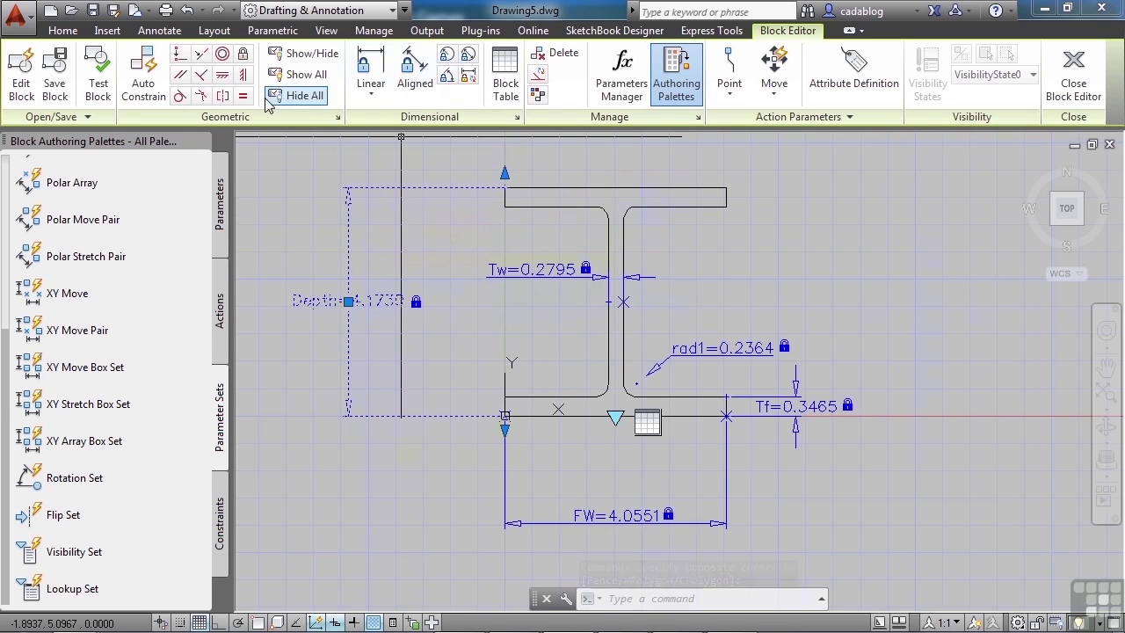
pyautogui.click(322, 77)
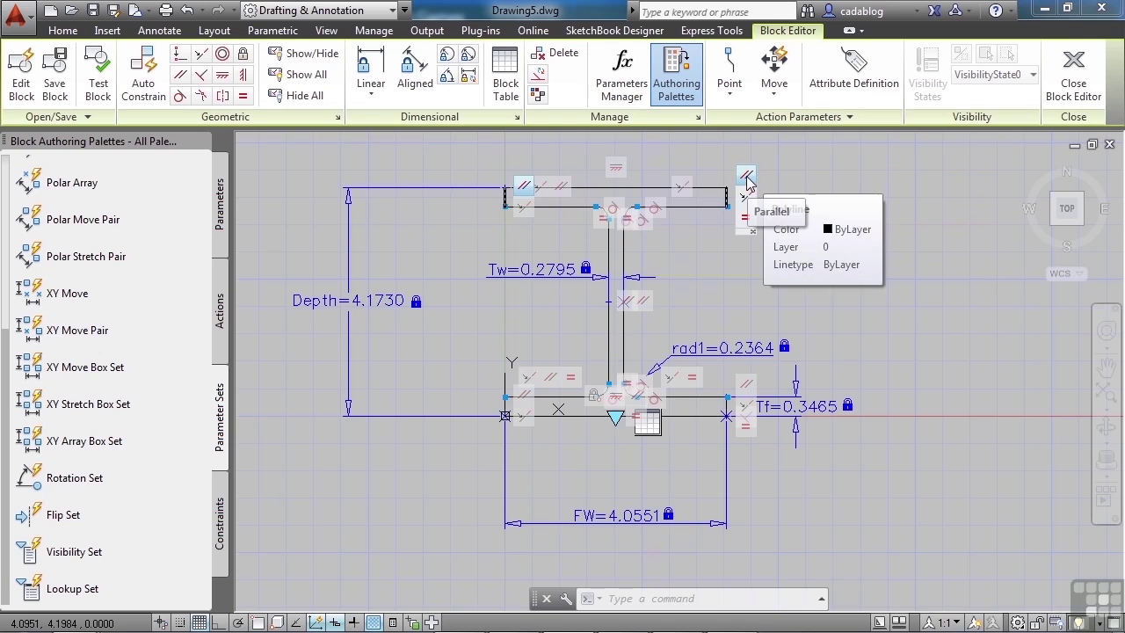
pyautogui.click(304, 95)
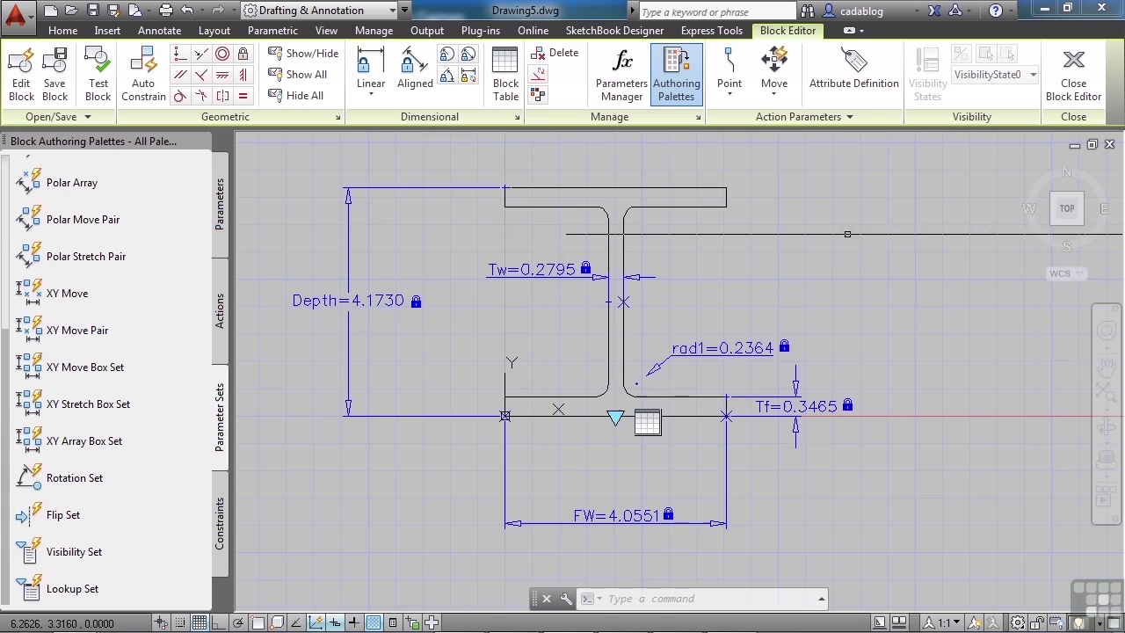
# - Open the beam's Block Properties Table, enlarge it to compare its size columns with the dimensional constraints, and cancel it
pyautogui.click(645, 423)
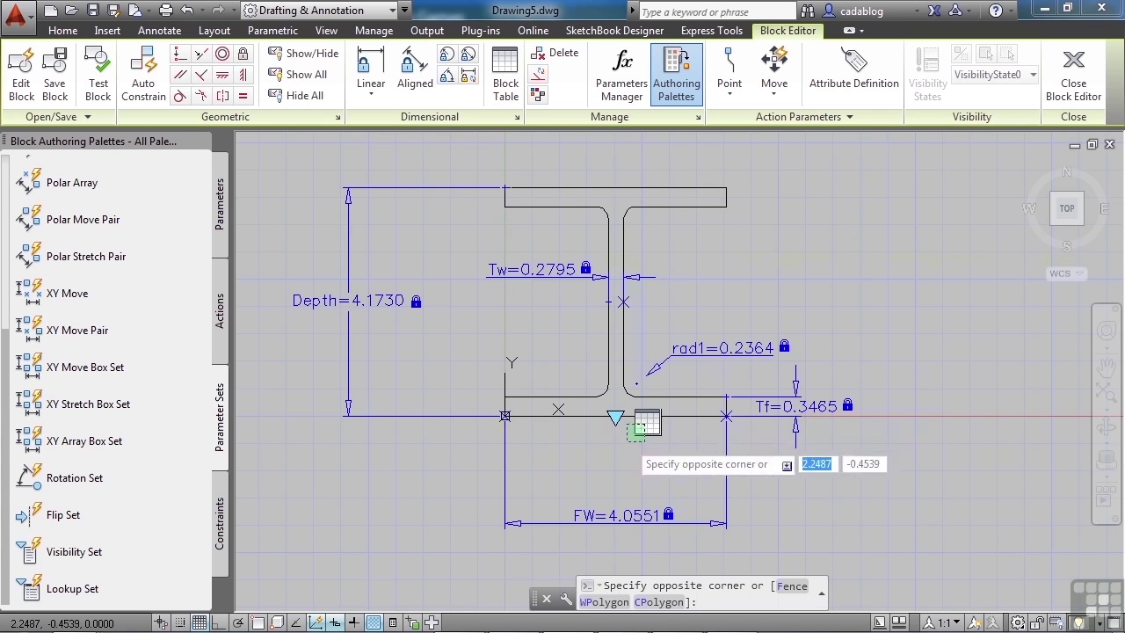
pyautogui.rightClick(661, 430)
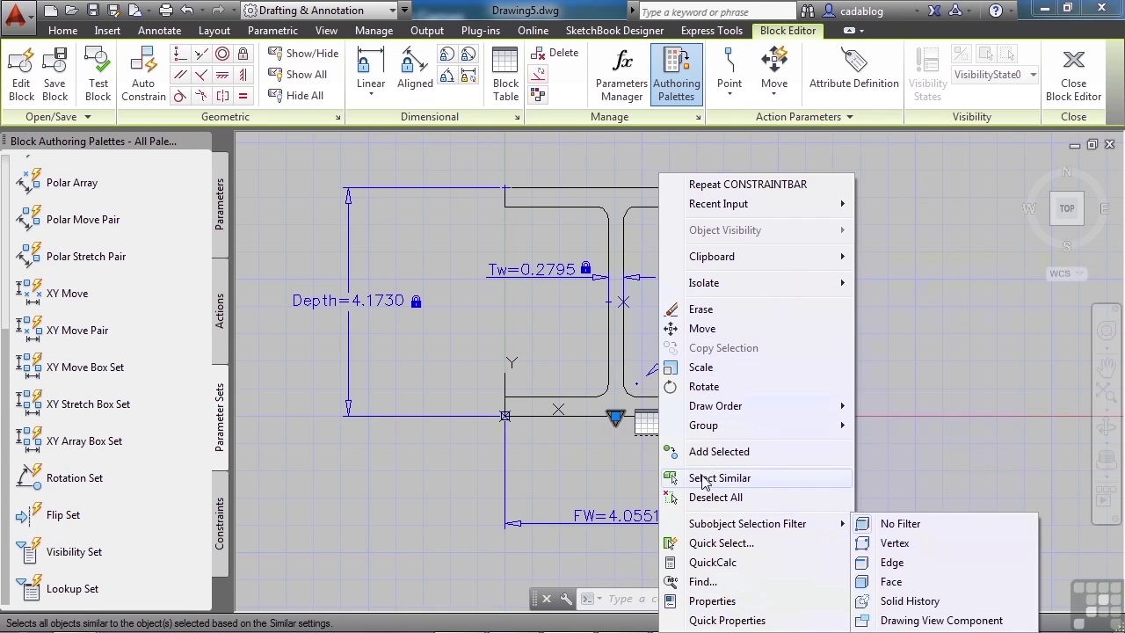
pyautogui.click(587, 454)
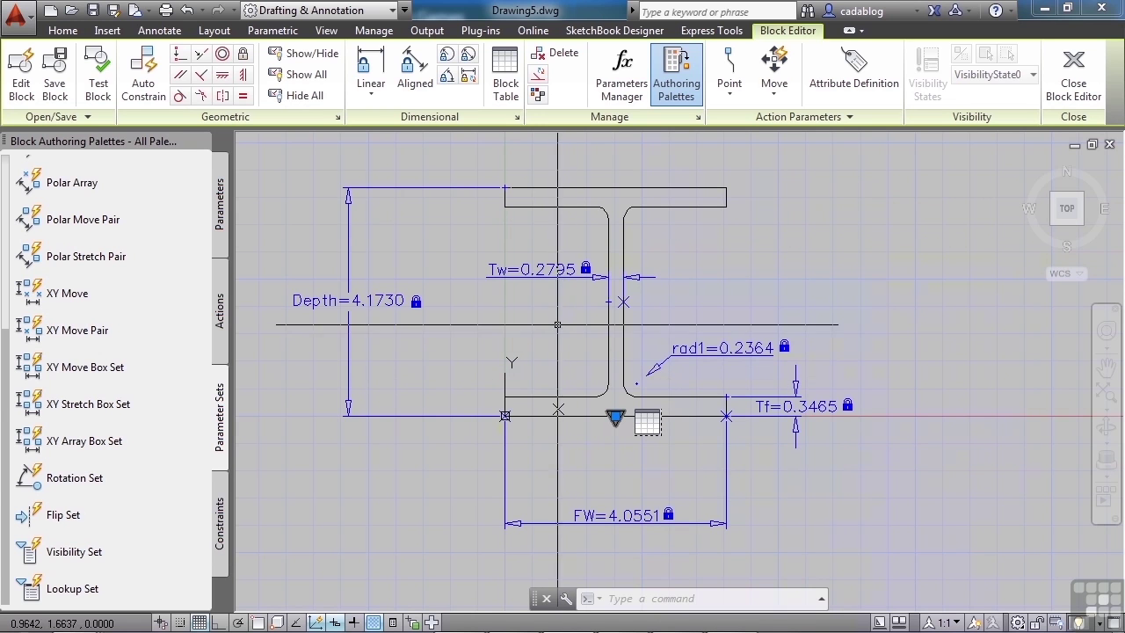
pyautogui.doubleClick(647, 423)
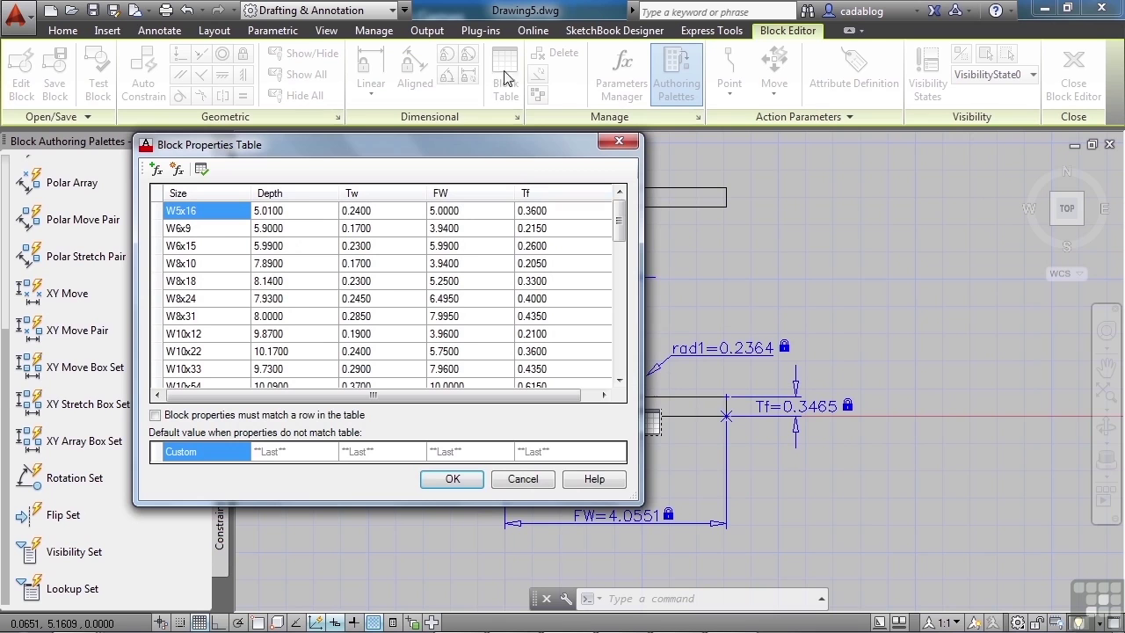
pyautogui.moveTo(529, 142); pyautogui.dragTo(409, 121)
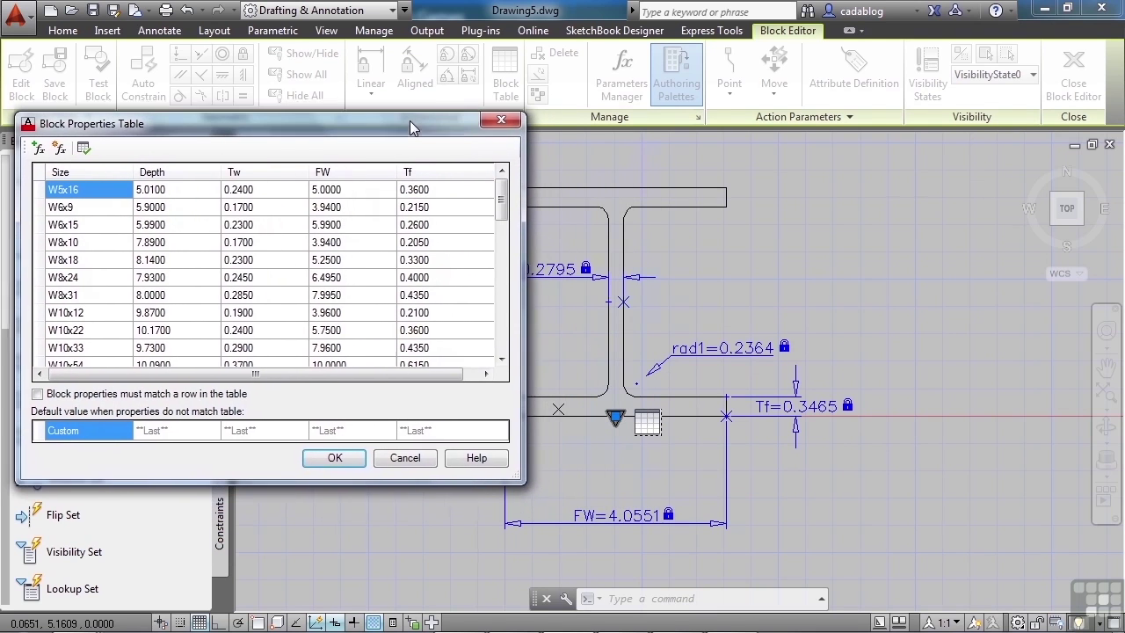
pyautogui.moveTo(515, 477); pyautogui.dragTo(713, 530)
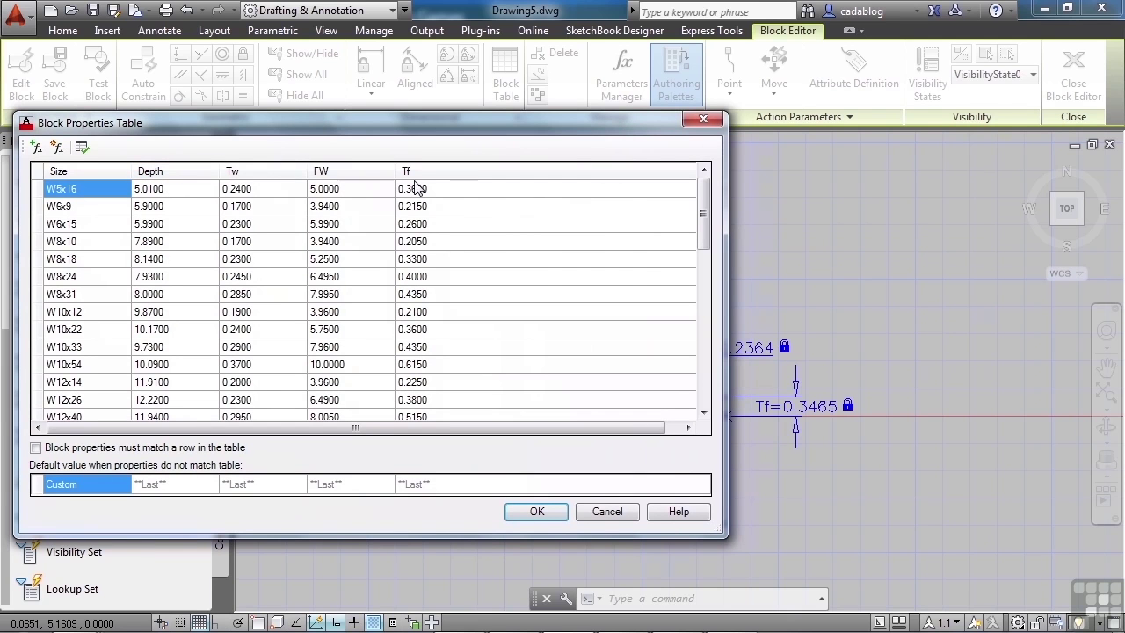
pyautogui.moveTo(389, 121)
pyautogui.mouseDown()
pyautogui.moveTo(459, 250)
pyautogui.moveTo(480, 423)
pyautogui.mouseUp()
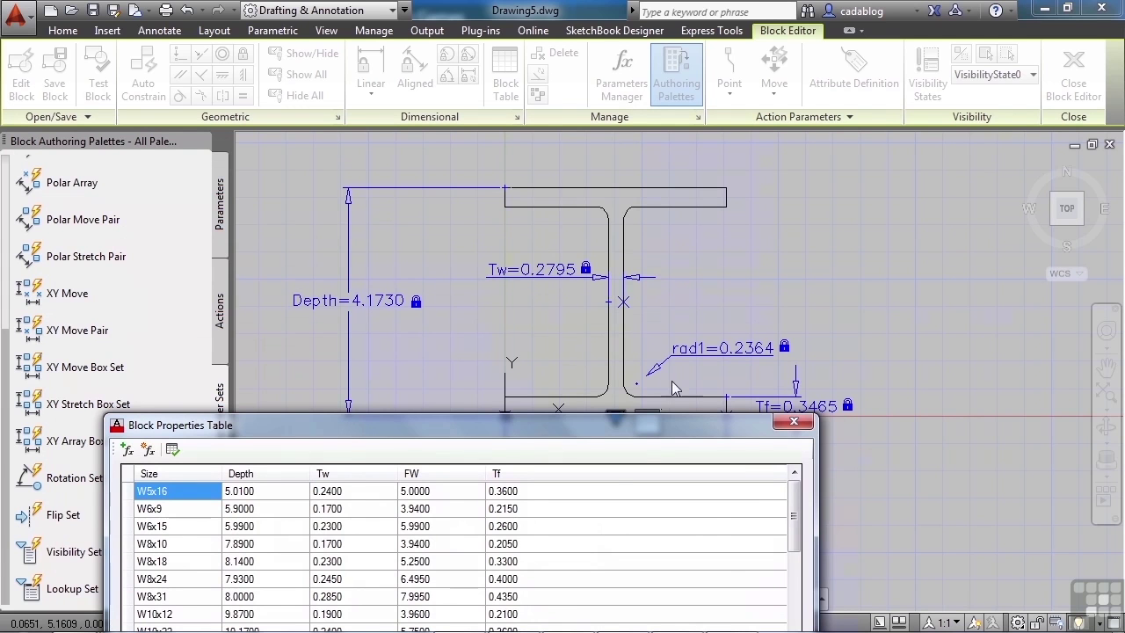
pyautogui.moveTo(648, 425); pyautogui.dragTo(642, 123)
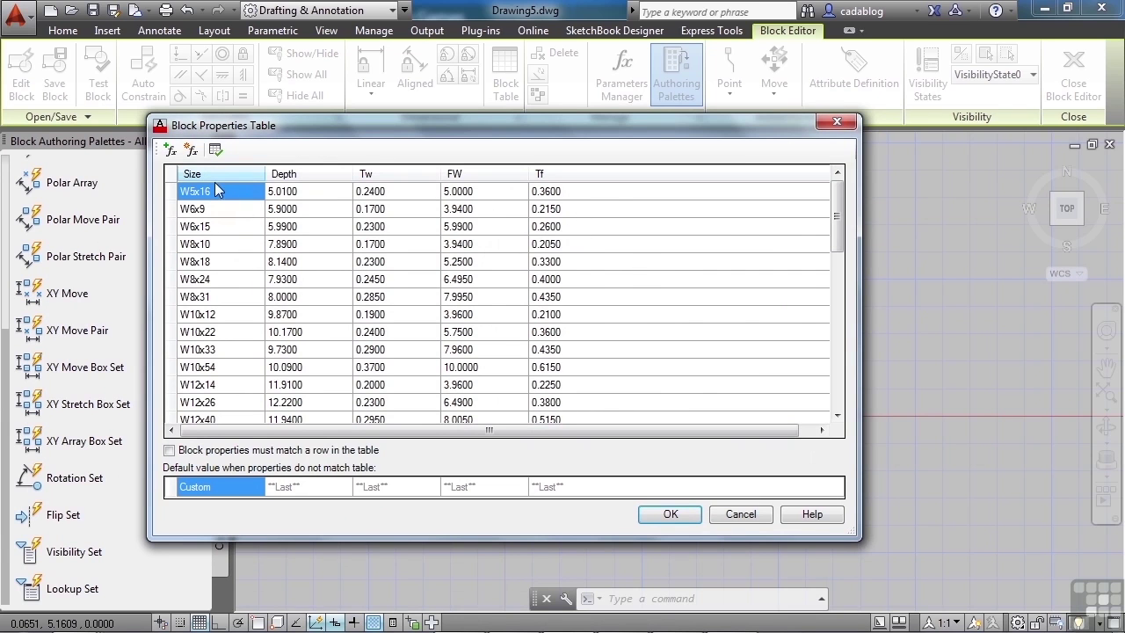
pyautogui.click(754, 517)
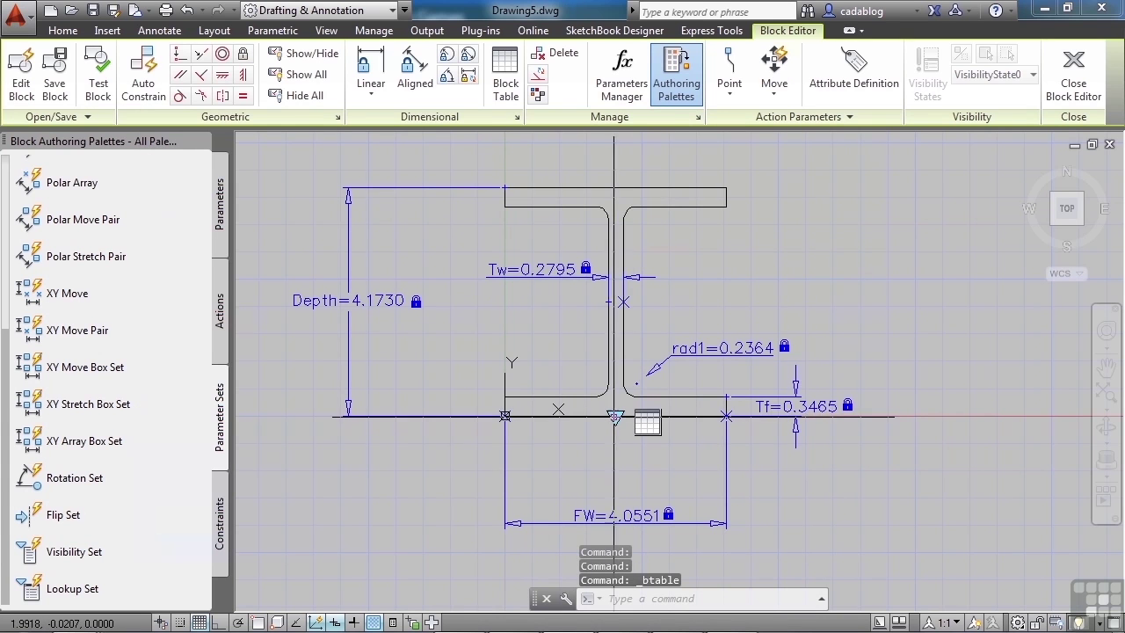
# - Review the available block parameters and actions, starting the Lookup parameter briefly and cancelling it
pyautogui.click(220, 207)
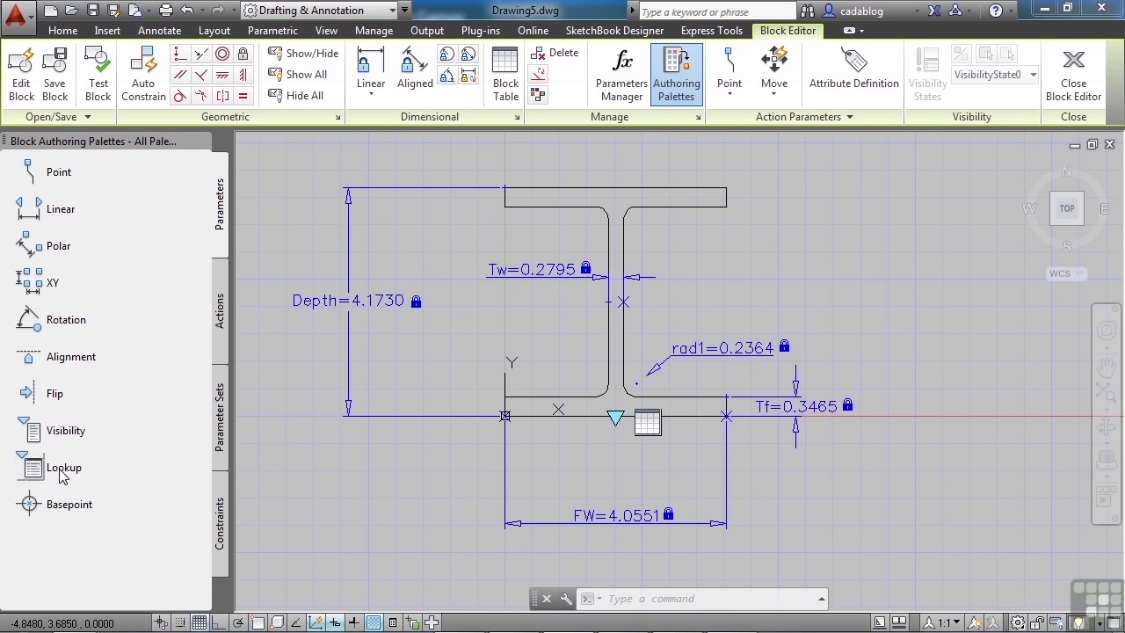
pyautogui.click(62, 471)
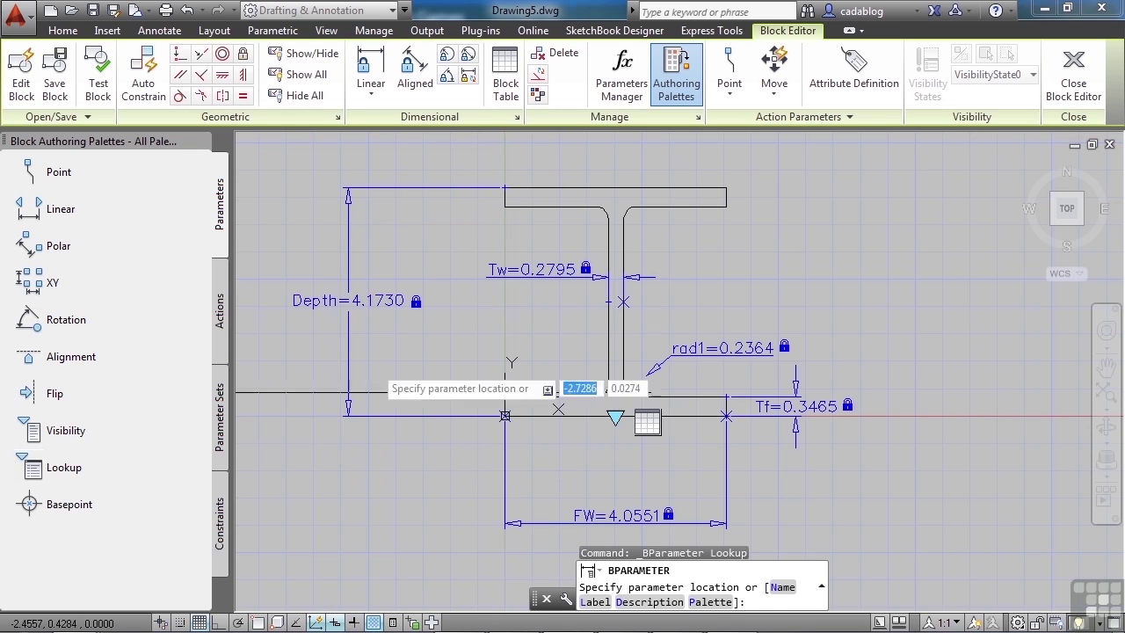
pyautogui.press('Escape')
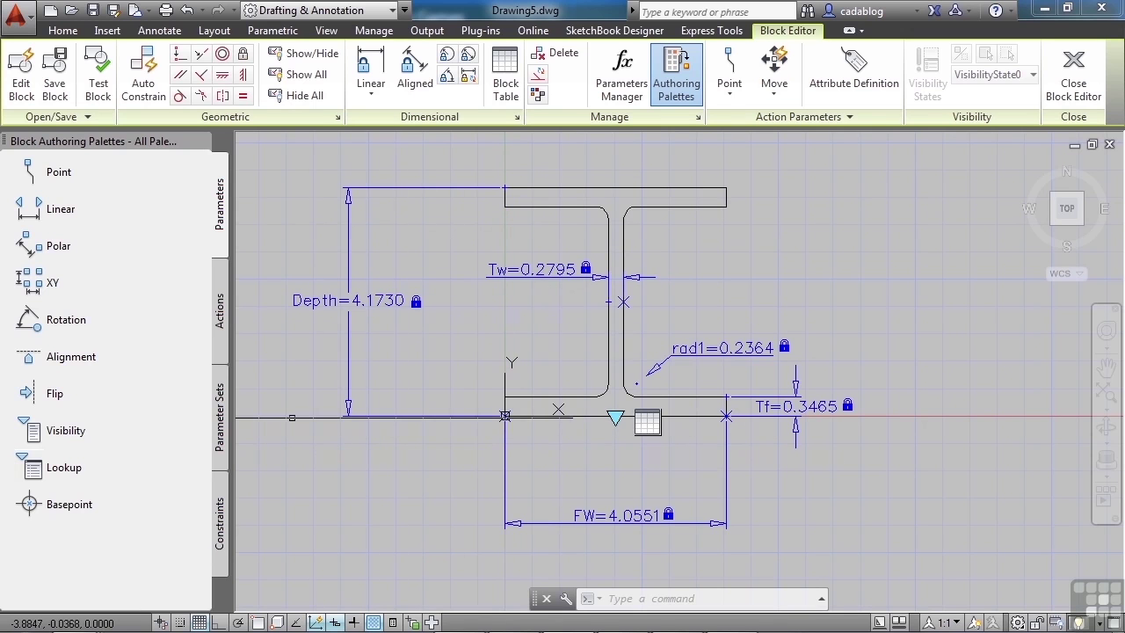
pyautogui.click(220, 312)
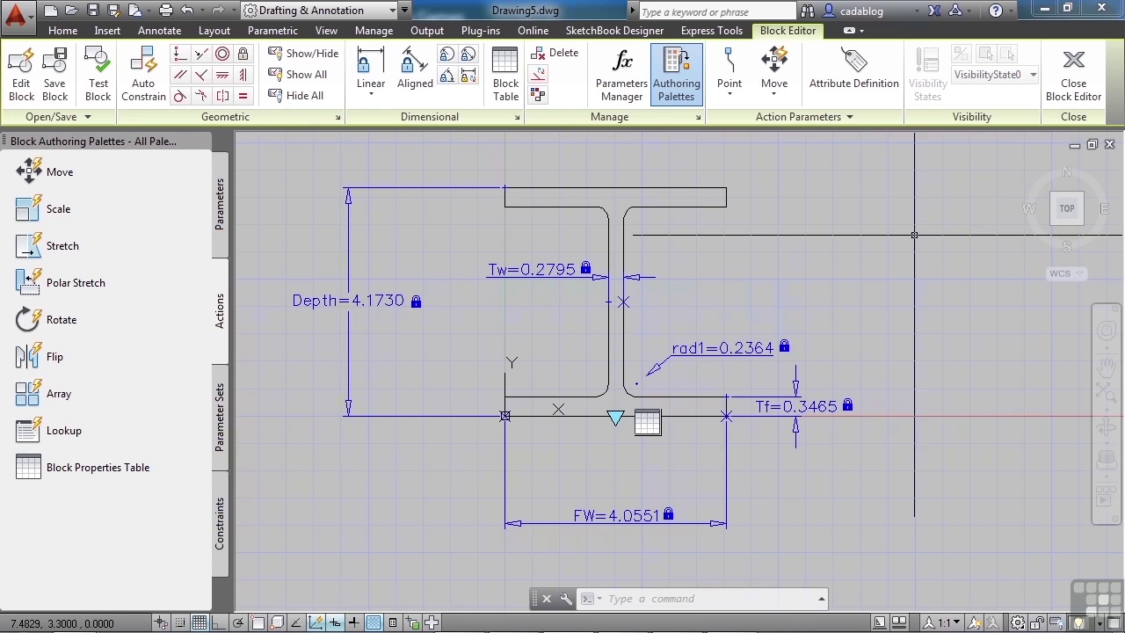
# - Close the Block Editor, discarding the changes, and set the WF beam's lookup size to W14x30
pyautogui.click(1074, 78)
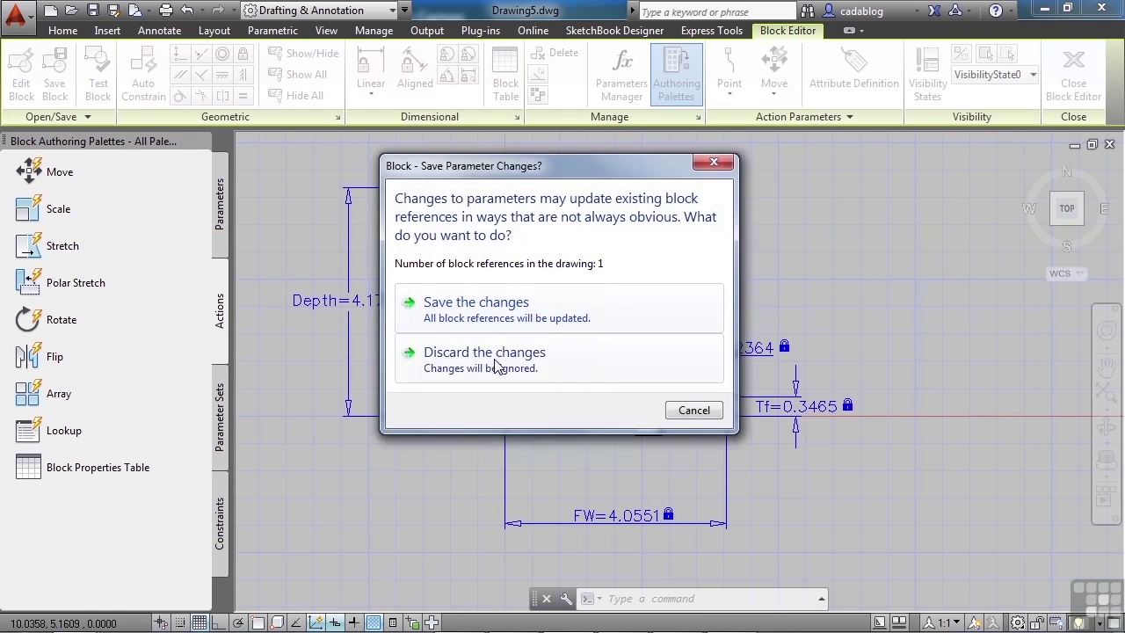
pyautogui.click(457, 361)
pyautogui.click(566, 396)
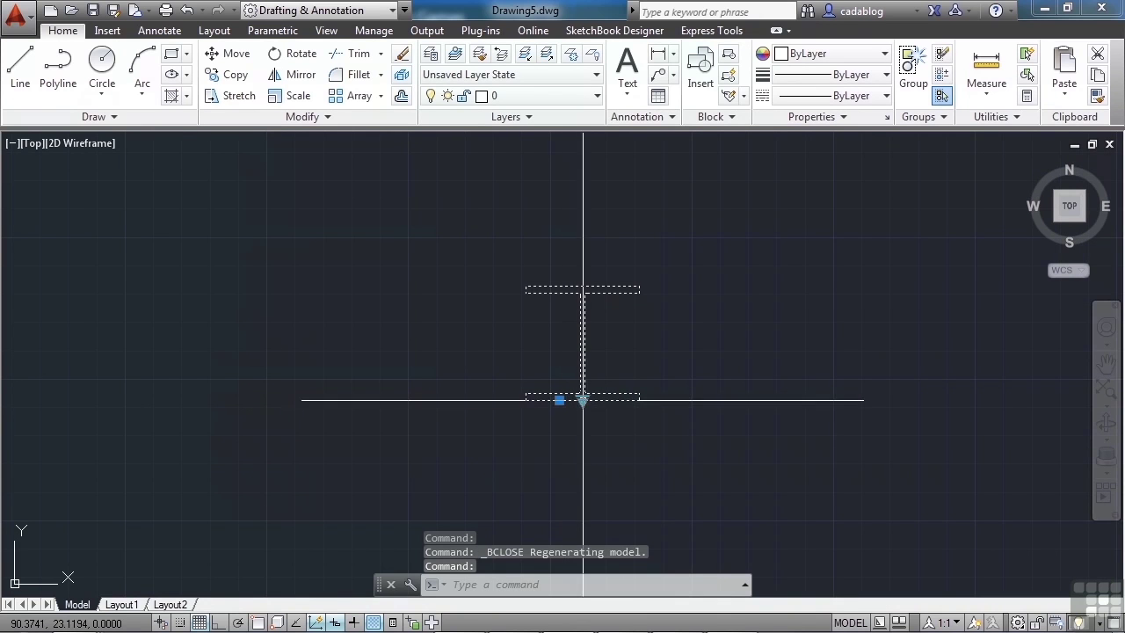
pyautogui.click(583, 401)
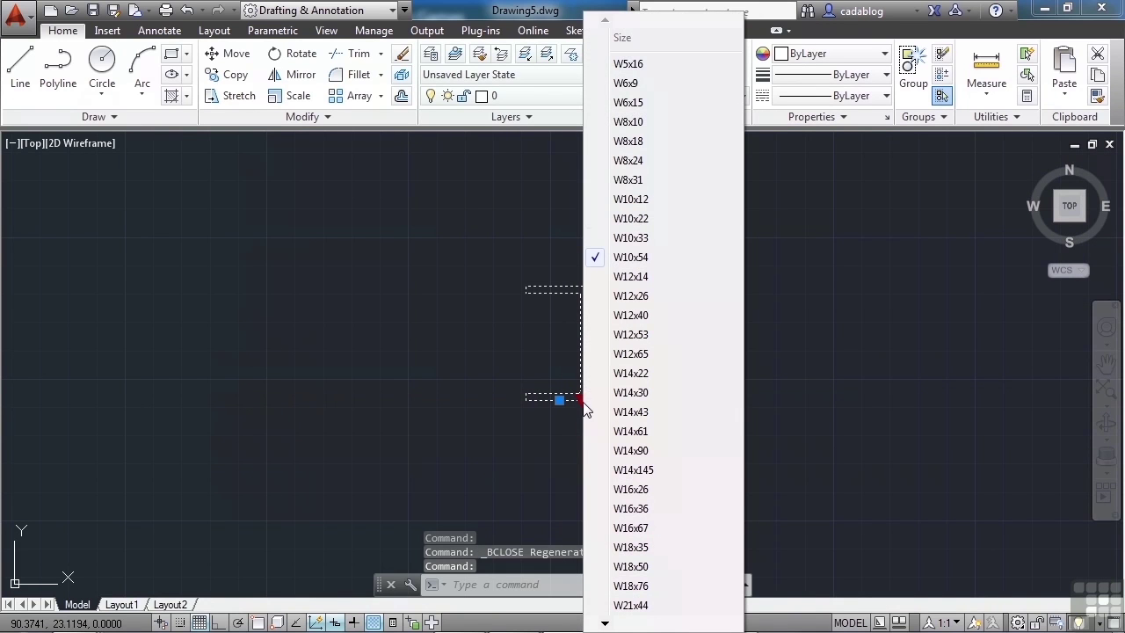
pyautogui.click(640, 394)
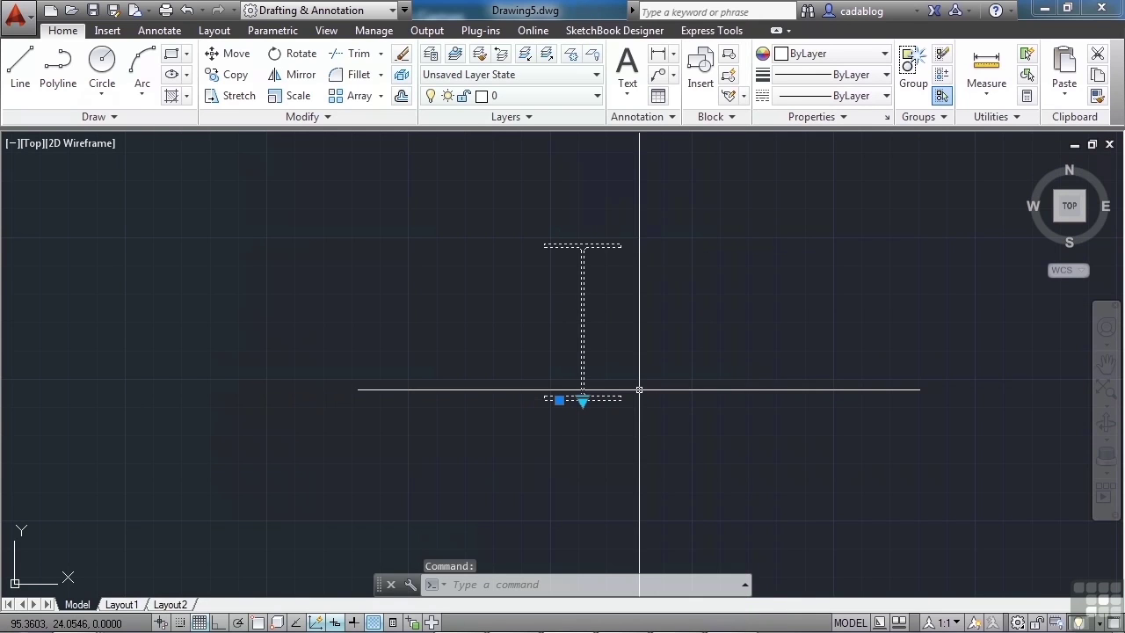
pyautogui.scroll(2, 633, 394)
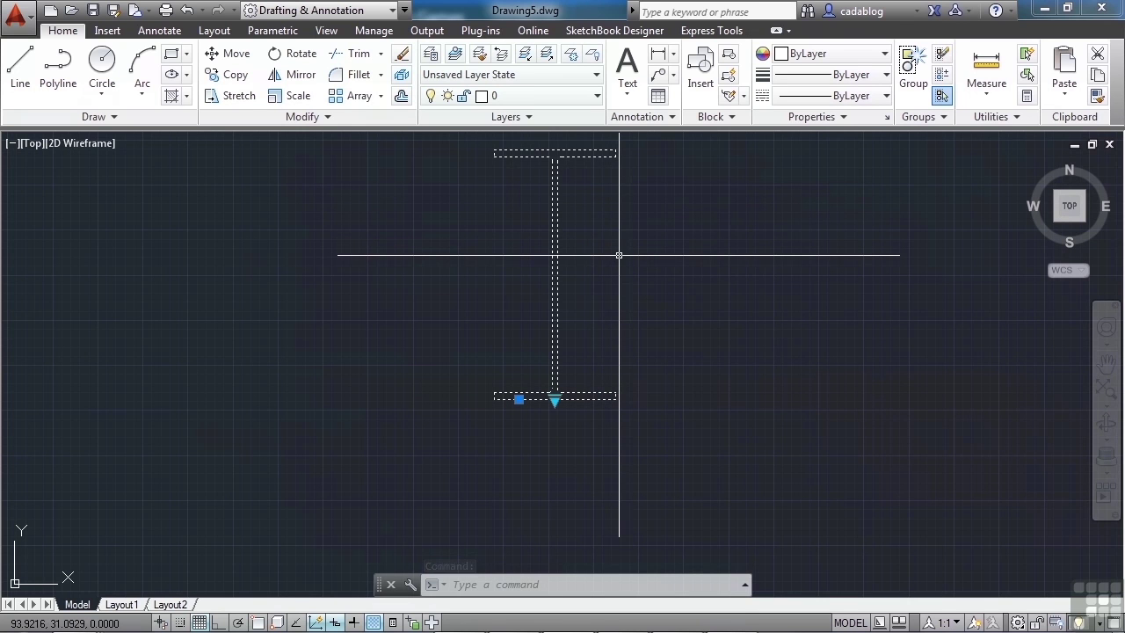
pyautogui.press('Escape')
# - Insert the Manhole - Imperial block from the Civil tool palette to the right of the beam
pyautogui.scroll(-2, 622, 260)
pyautogui.moveTo(651, 256); pyautogui.dragTo(566, 296, button='middle')
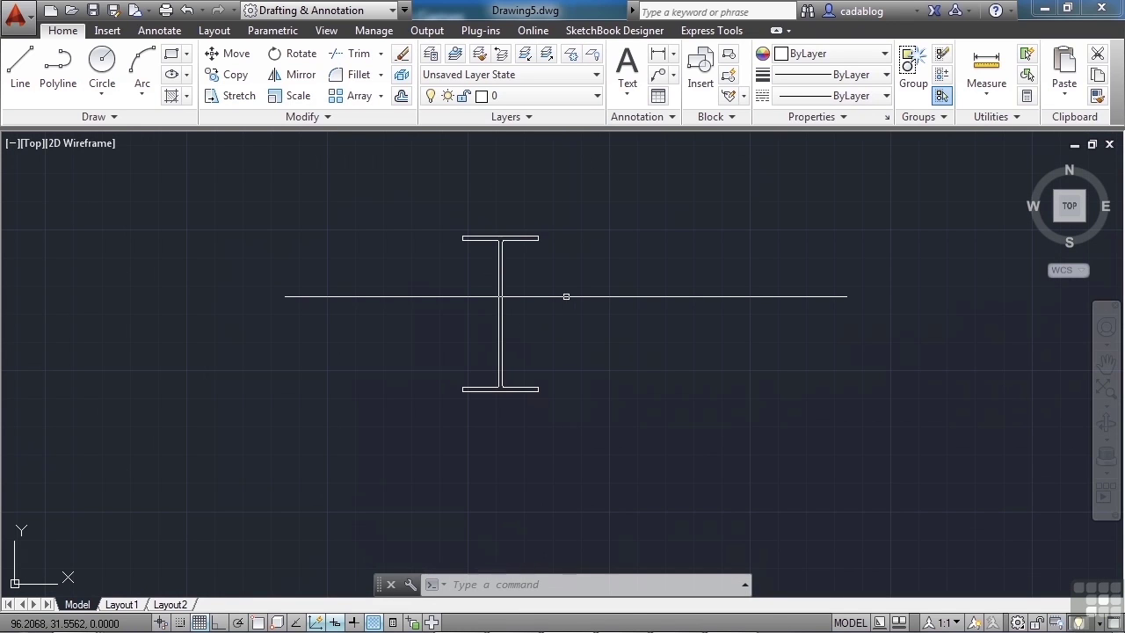
pyautogui.scroll(-2, 566, 297)
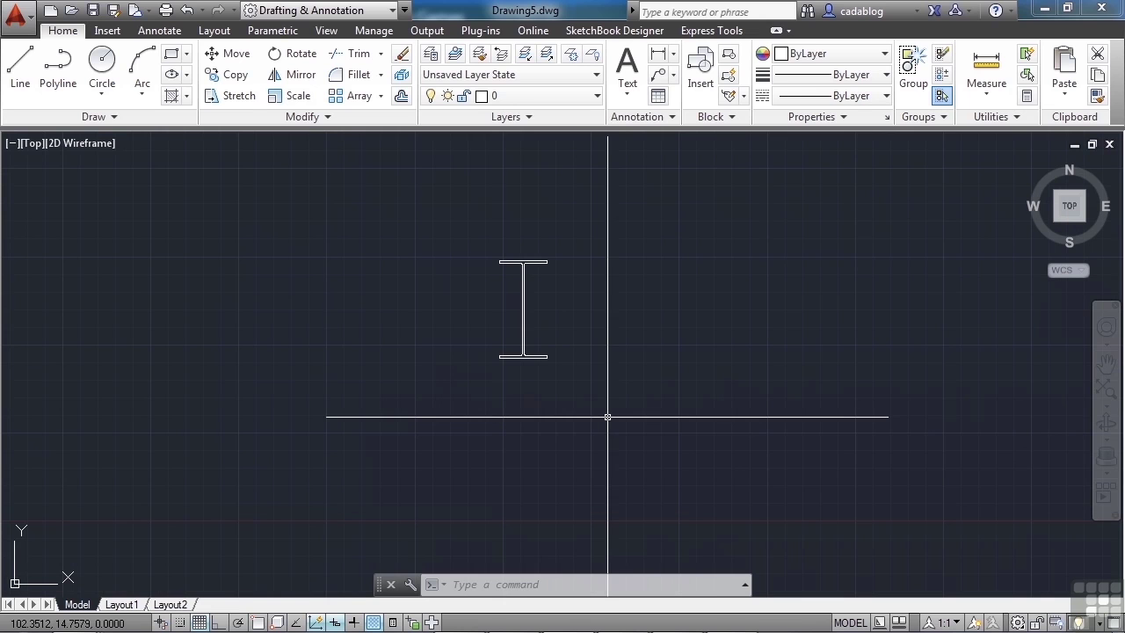
pyautogui.hotkey('ctrl', '3')
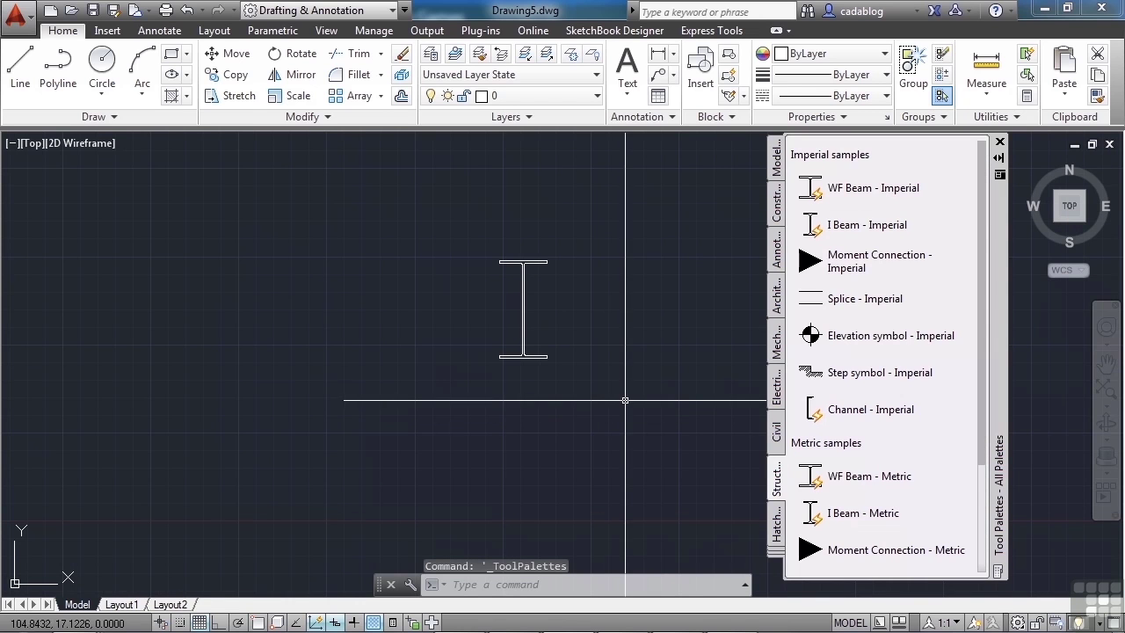
pyautogui.click(777, 435)
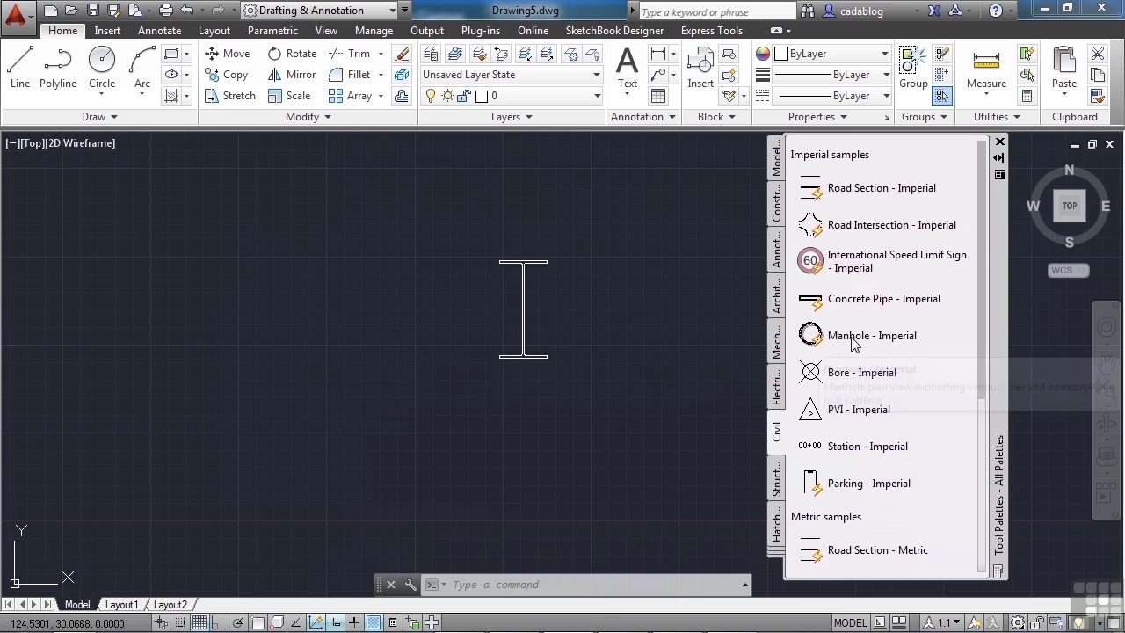
pyautogui.click(865, 350)
pyautogui.click(549, 334)
# - Enlarge the inserted manhole with its radius grip to roughly twice its original radius
pyautogui.click(631, 334)
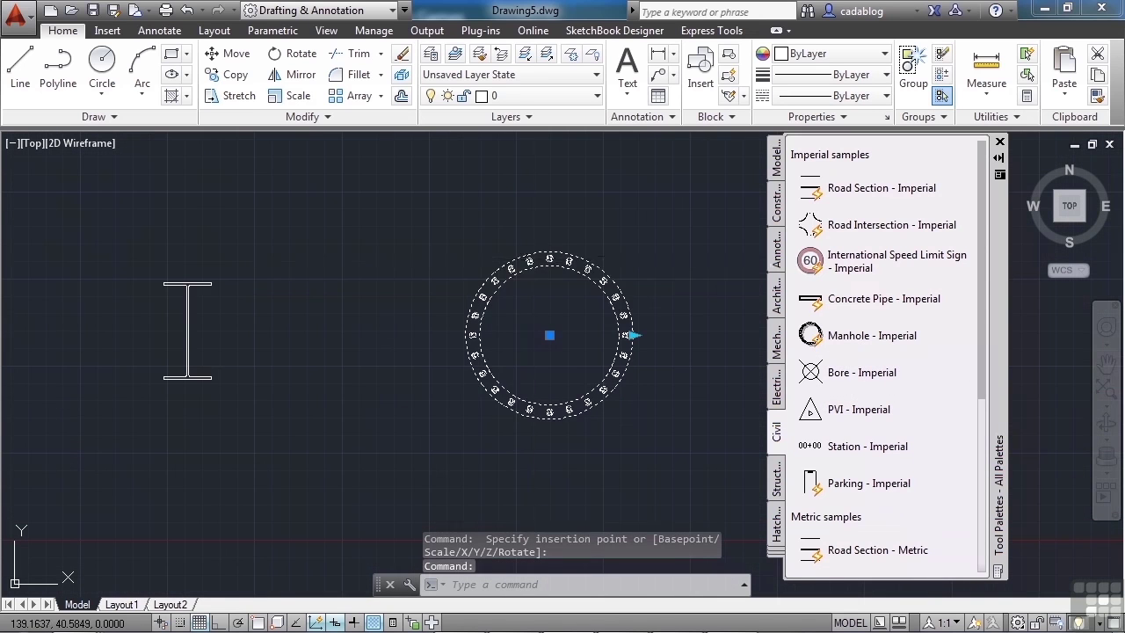
pyautogui.moveTo(570, 334); pyautogui.dragTo(535, 329, button='middle')
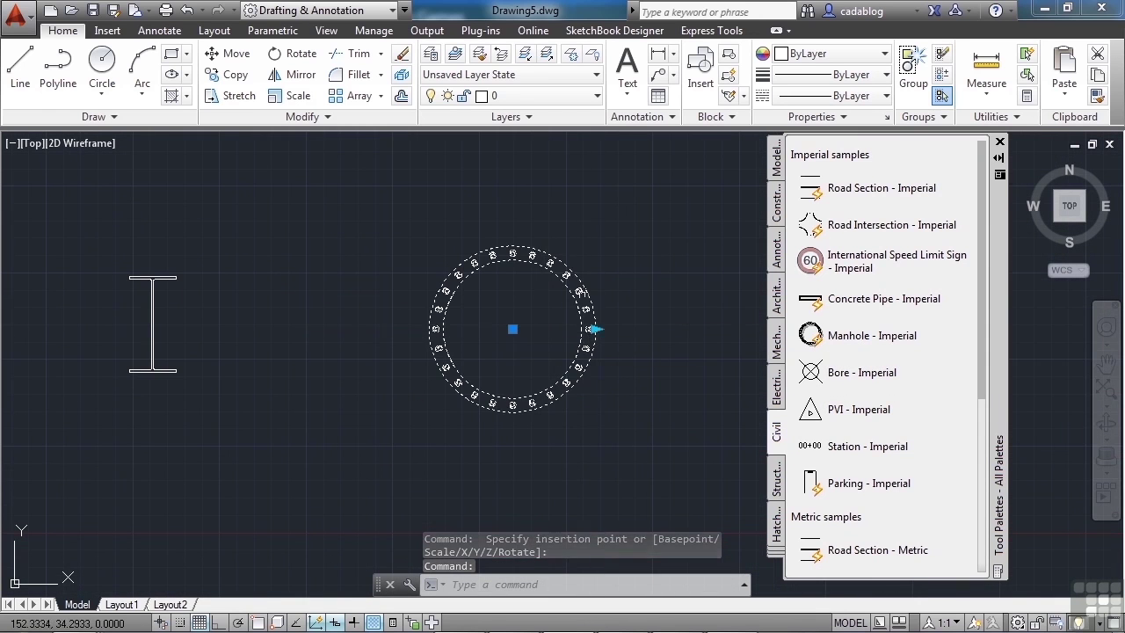
pyautogui.scroll(4, 519, 271)
pyautogui.moveTo(314, 288); pyautogui.dragTo(251, 220, button='middle')
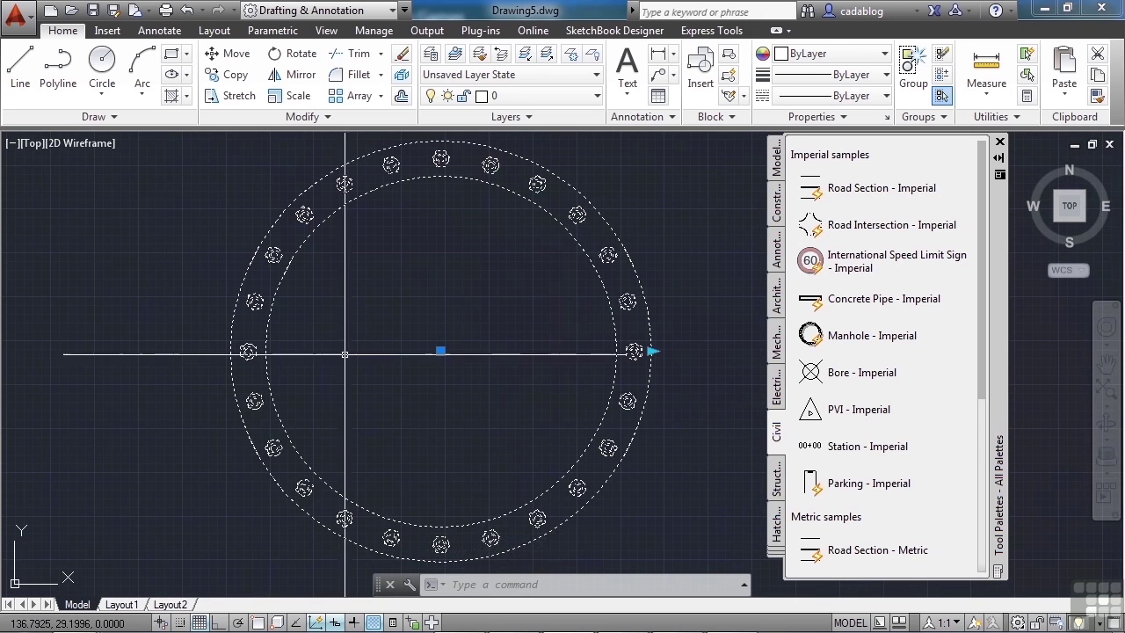
pyautogui.scroll(-2, 345, 354)
pyautogui.click(536, 352)
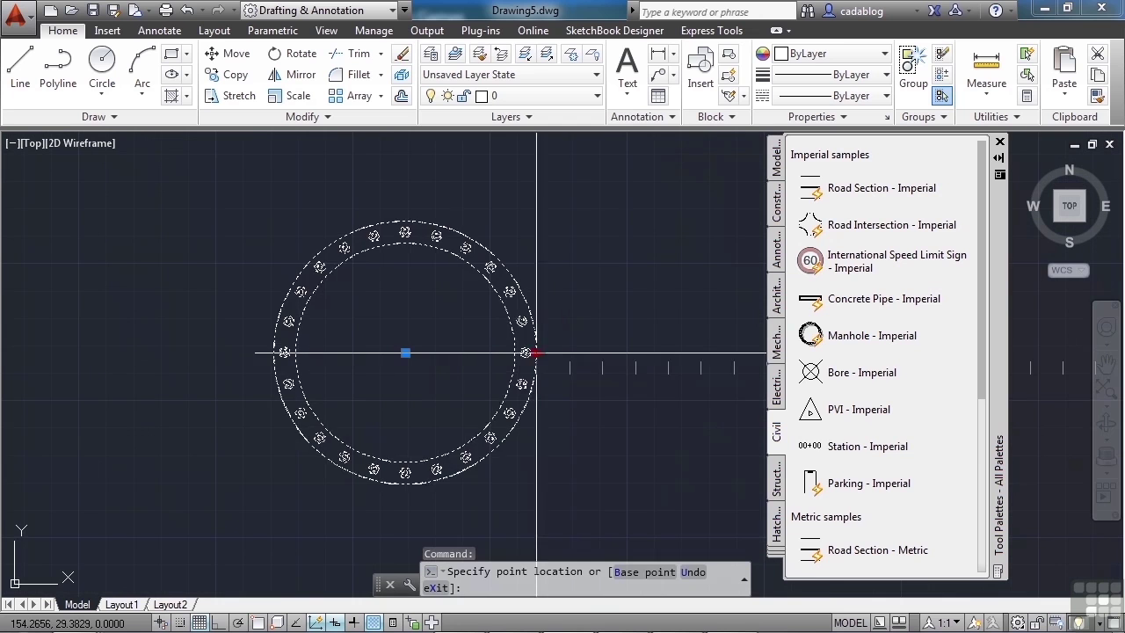
pyautogui.scroll(-6, 534, 351)
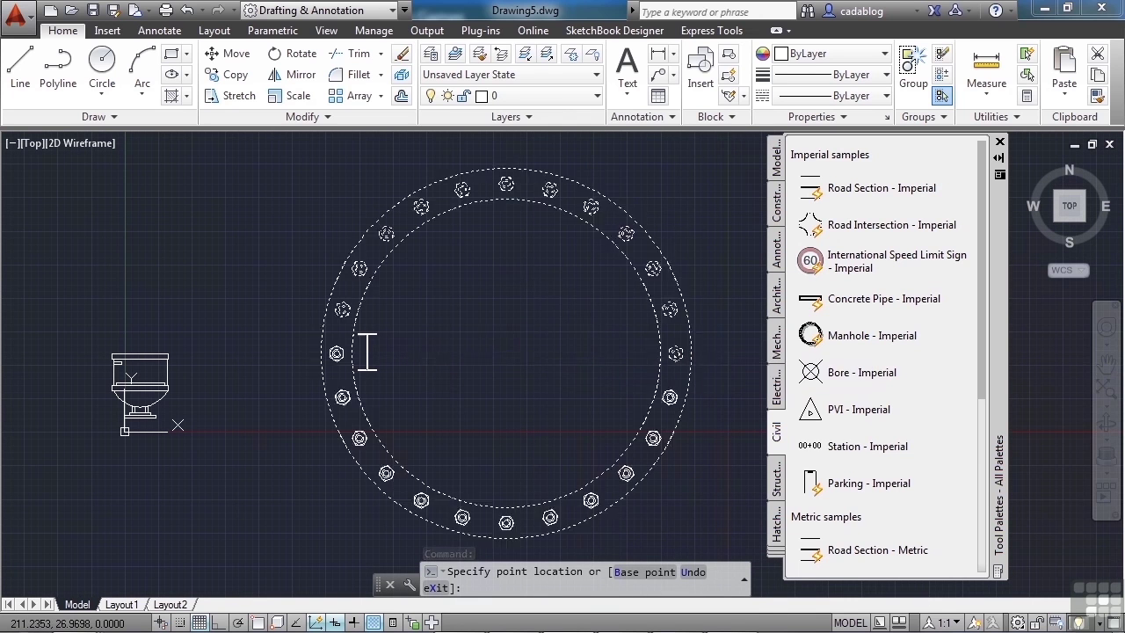
pyautogui.click(567, 355)
# - Open the manhole block in the Block Editor, close the tool palettes and clear the selection around the Radius parameter
pyautogui.rightClick(568, 352)
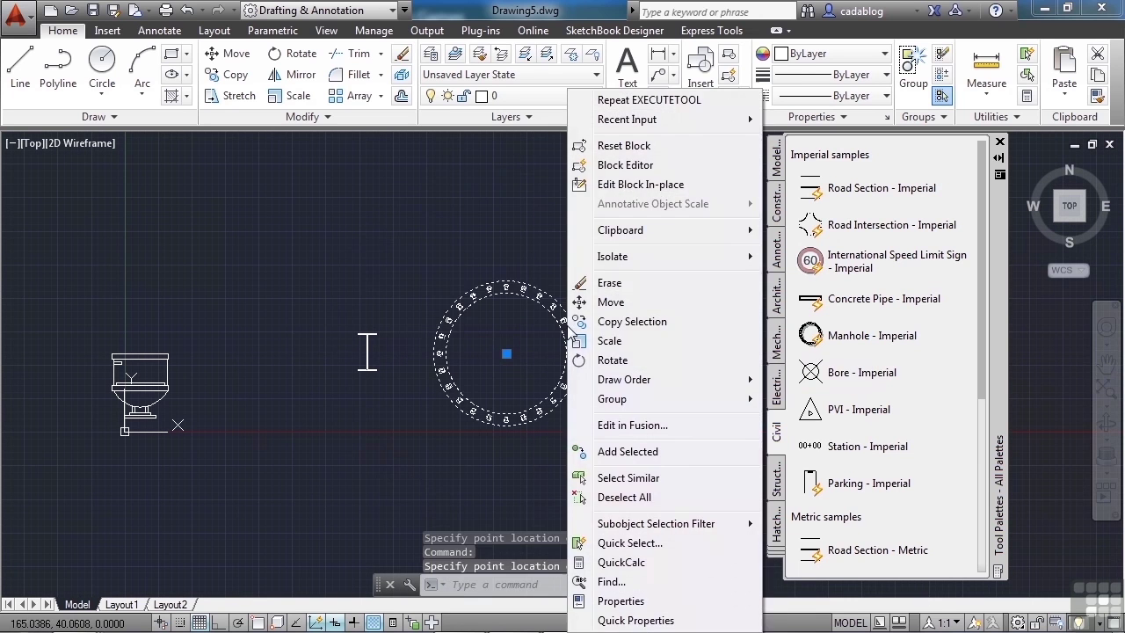
pyautogui.click(625, 164)
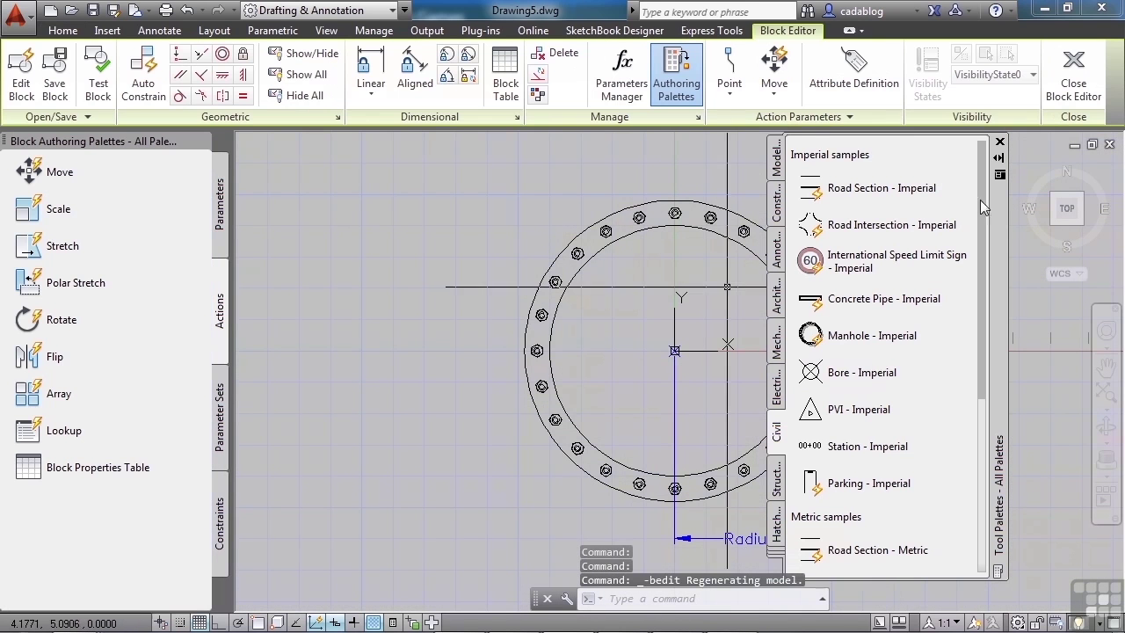
pyautogui.click(1000, 143)
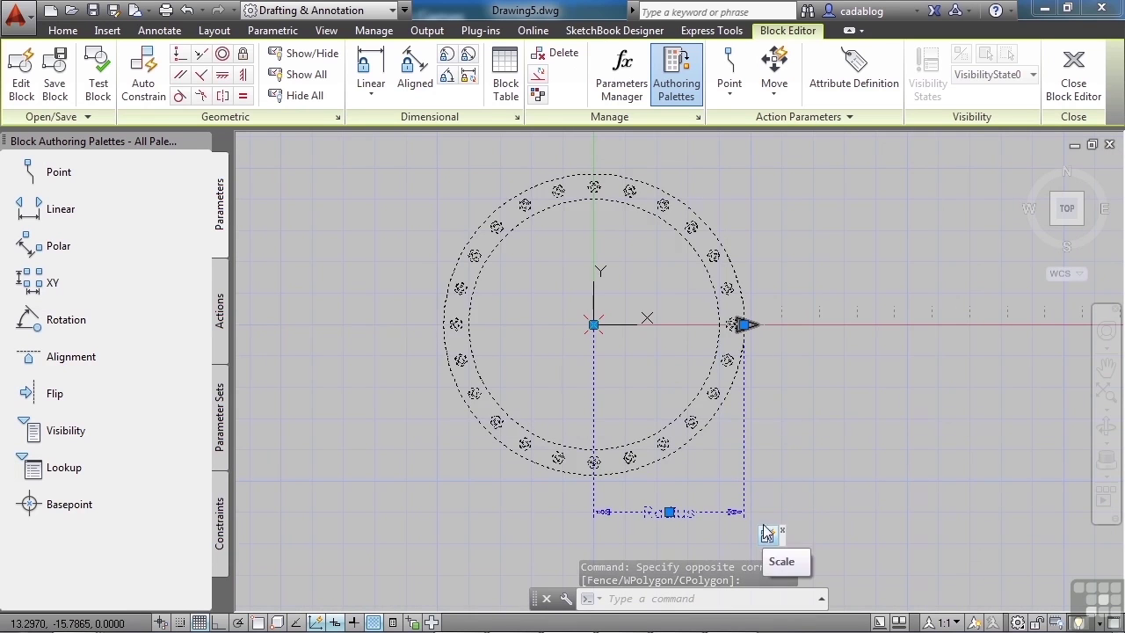
pyautogui.press('Escape')
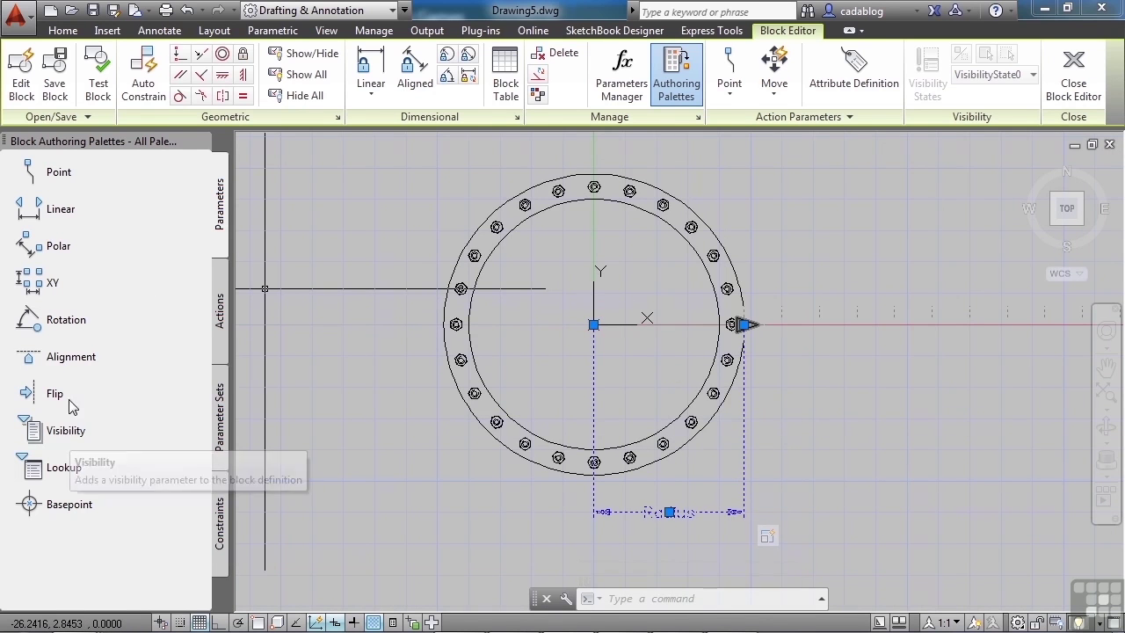
pyautogui.press('Escape')
pyautogui.press('Escape')
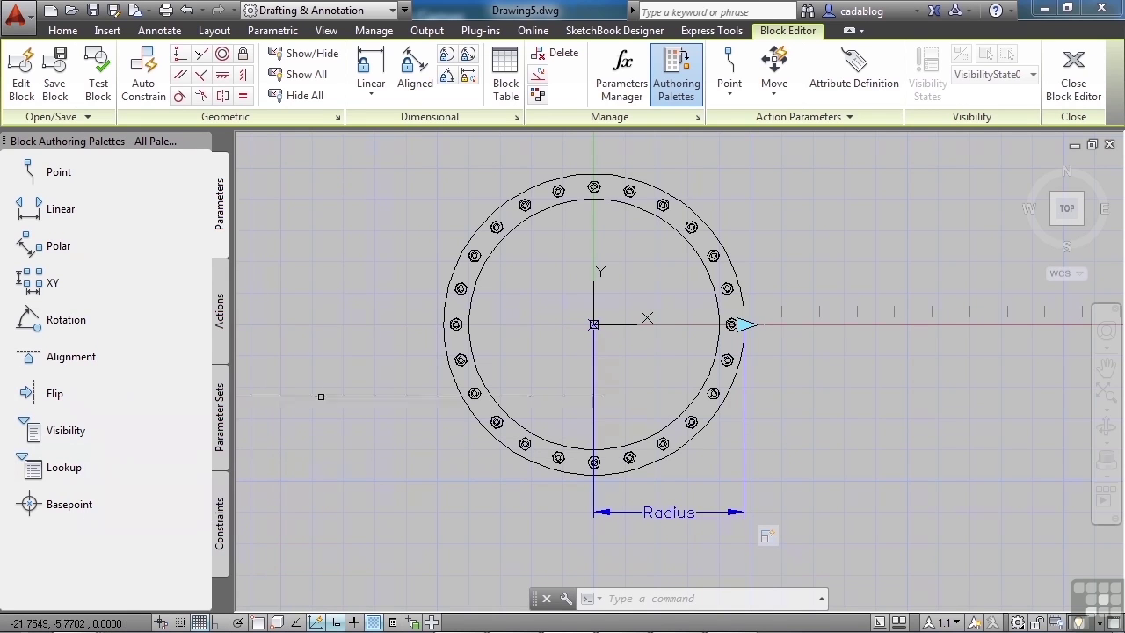
# - Review the available block parameters and actions in relation to the manhole's Radius parameter and its Scale action
pyautogui.click(223, 295)
pyautogui.click(226, 211)
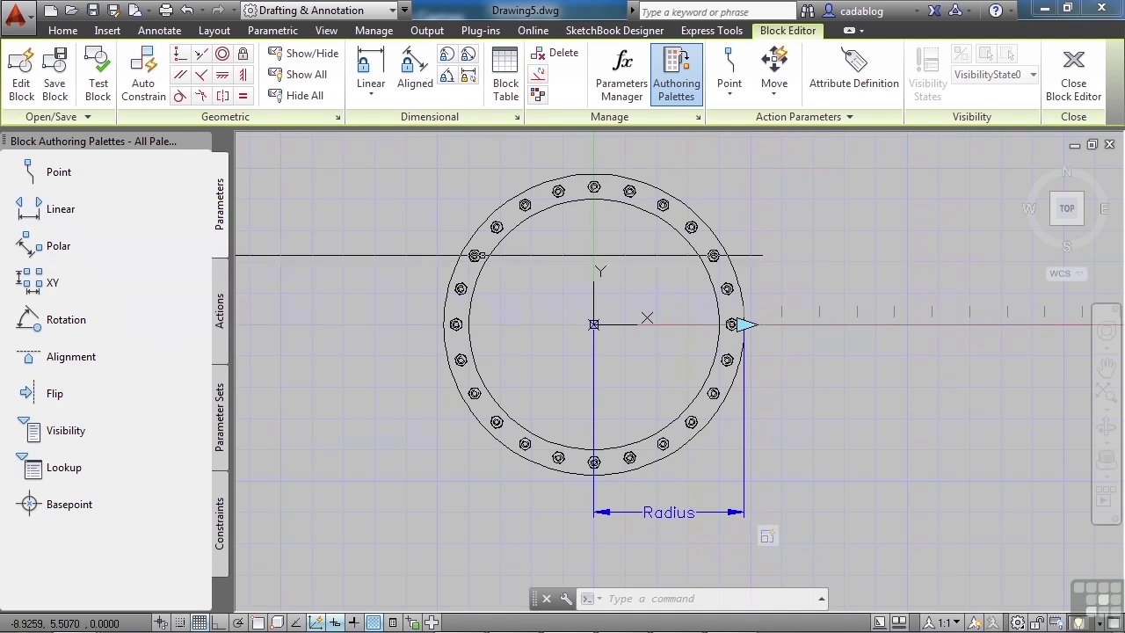
pyautogui.click(217, 303)
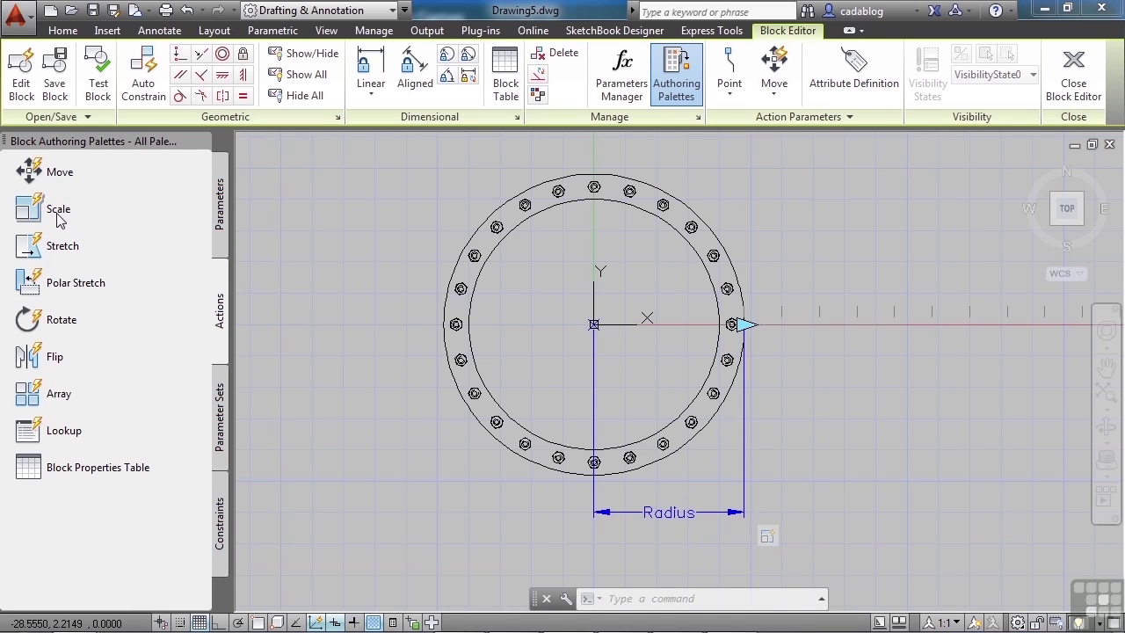
pyautogui.moveTo(765, 545)
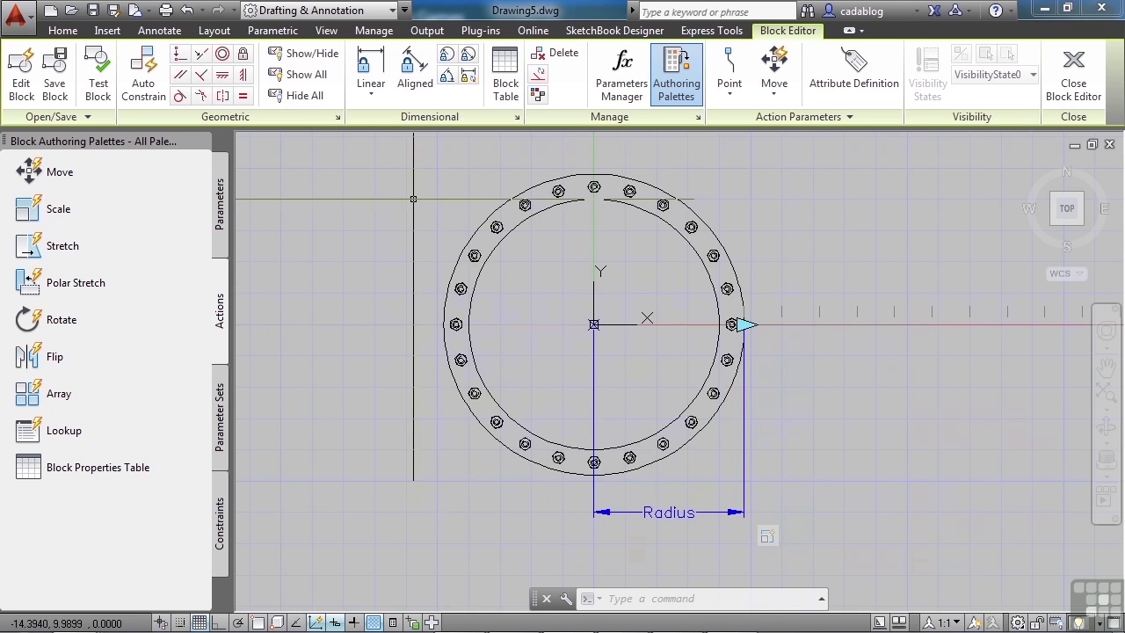
pyautogui.click(220, 204)
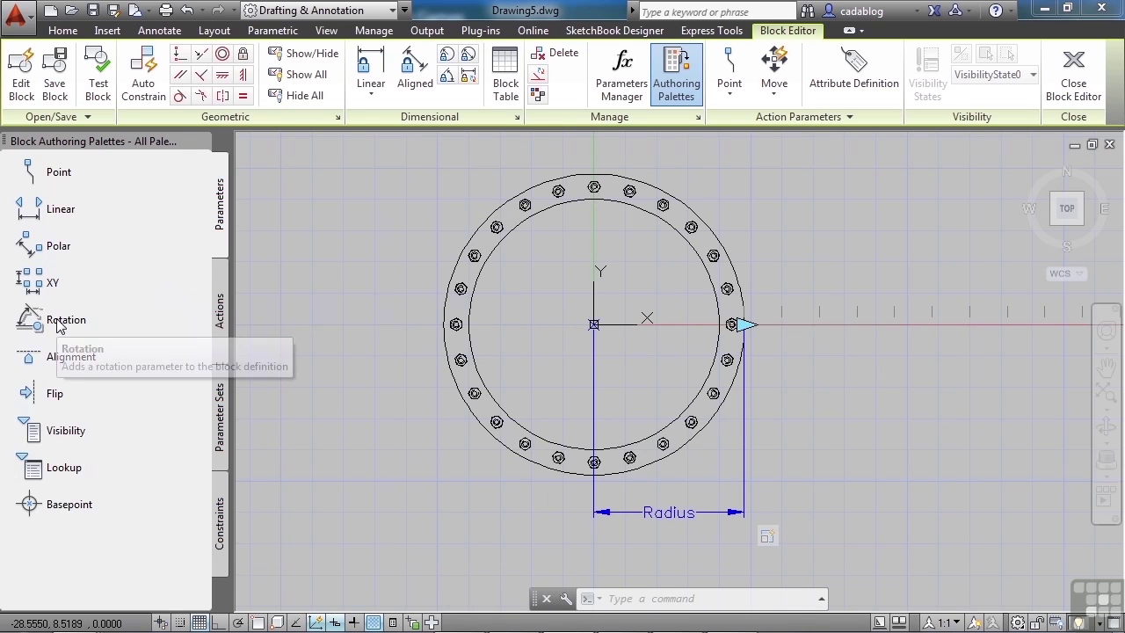
pyautogui.click(221, 312)
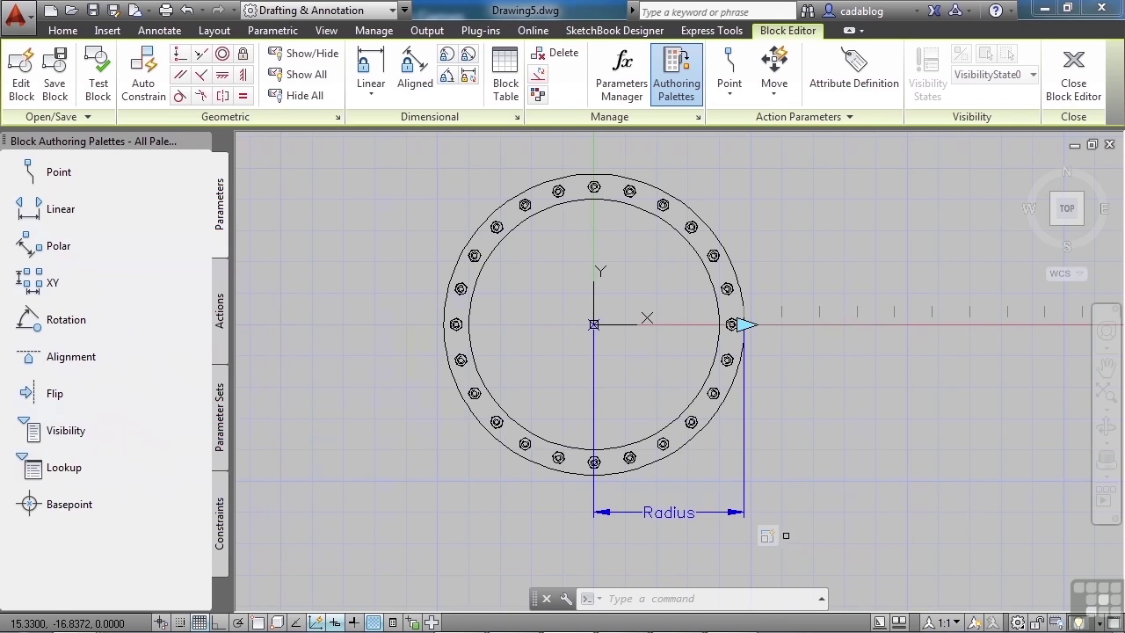
# - Examine the Scale action attached to the Radius parameter and its options for defining or modifying the action selection set
pyautogui.click(756, 523)
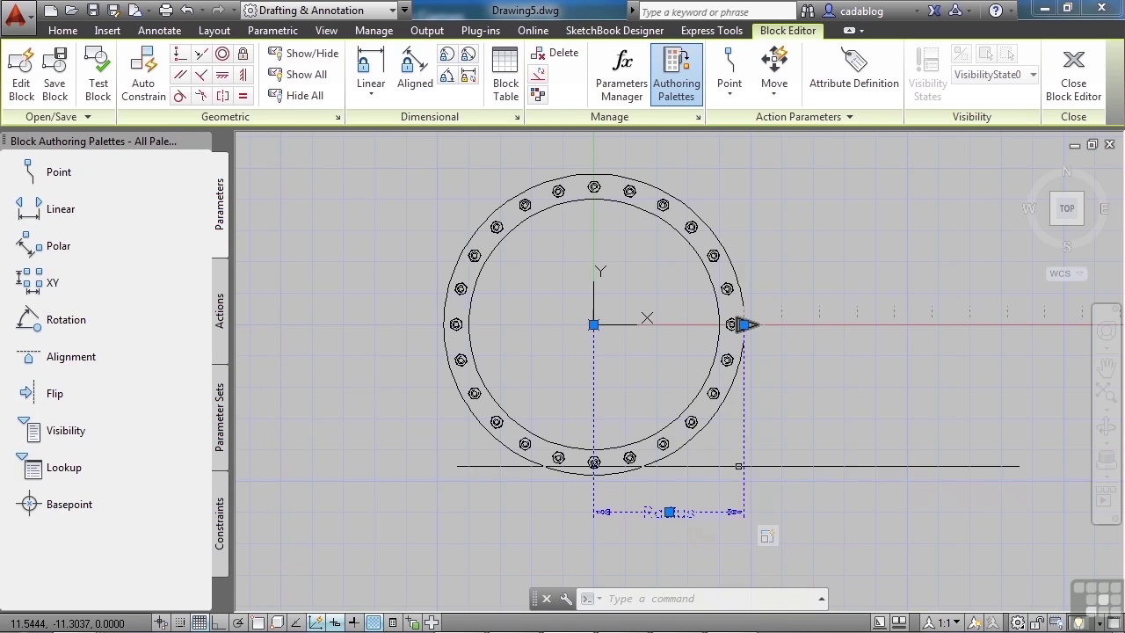
pyautogui.click(585, 466)
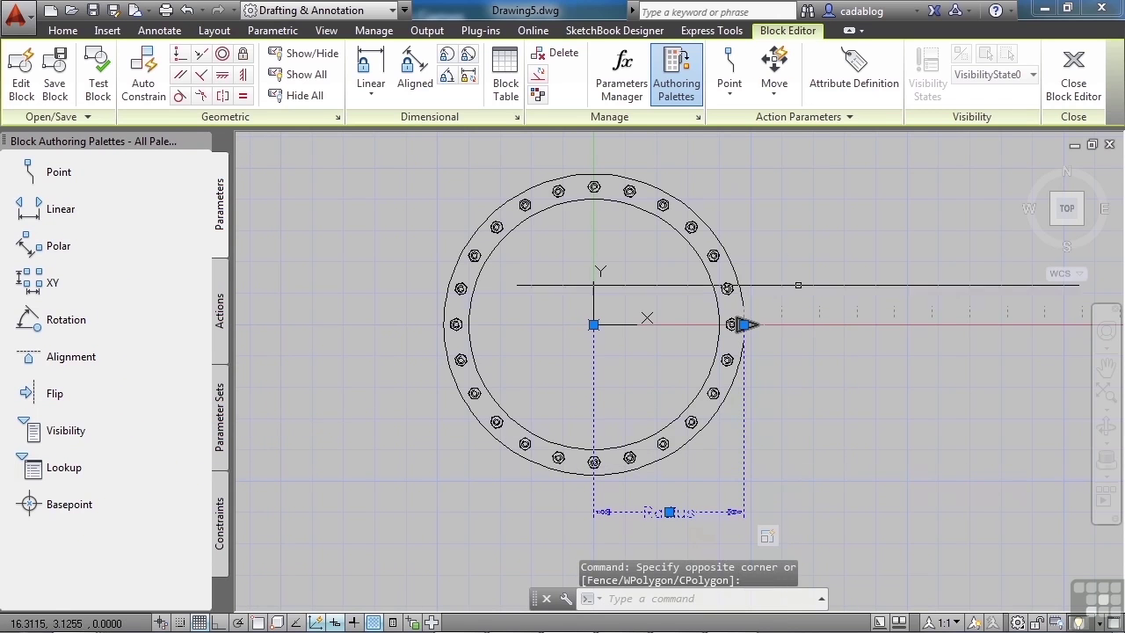
pyautogui.rightClick(766, 537)
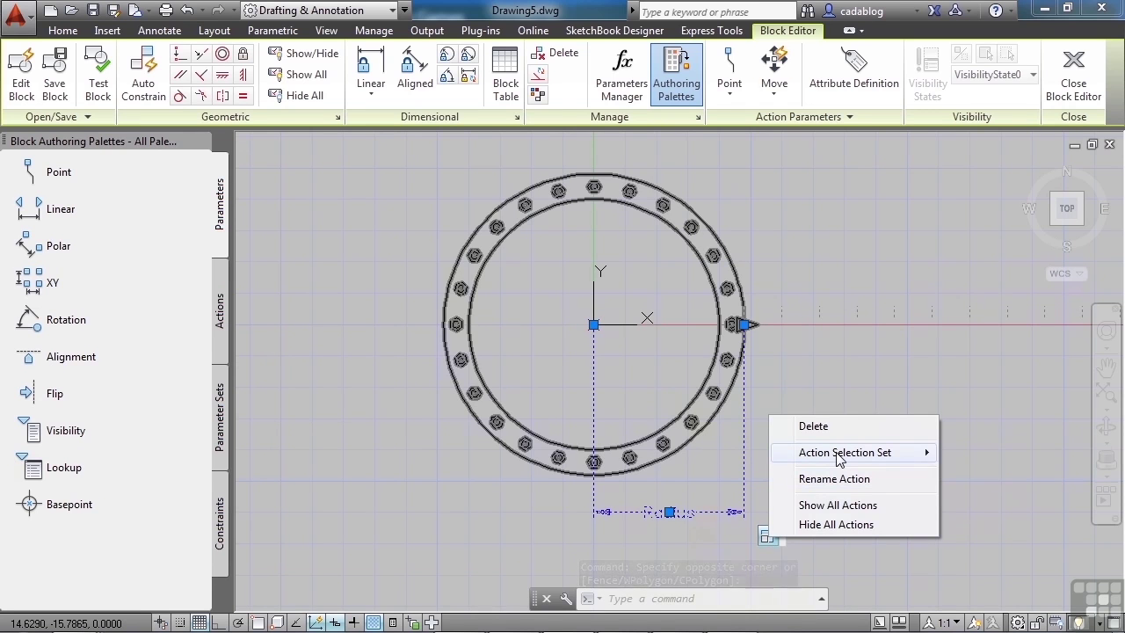
pyautogui.moveTo(891, 463)
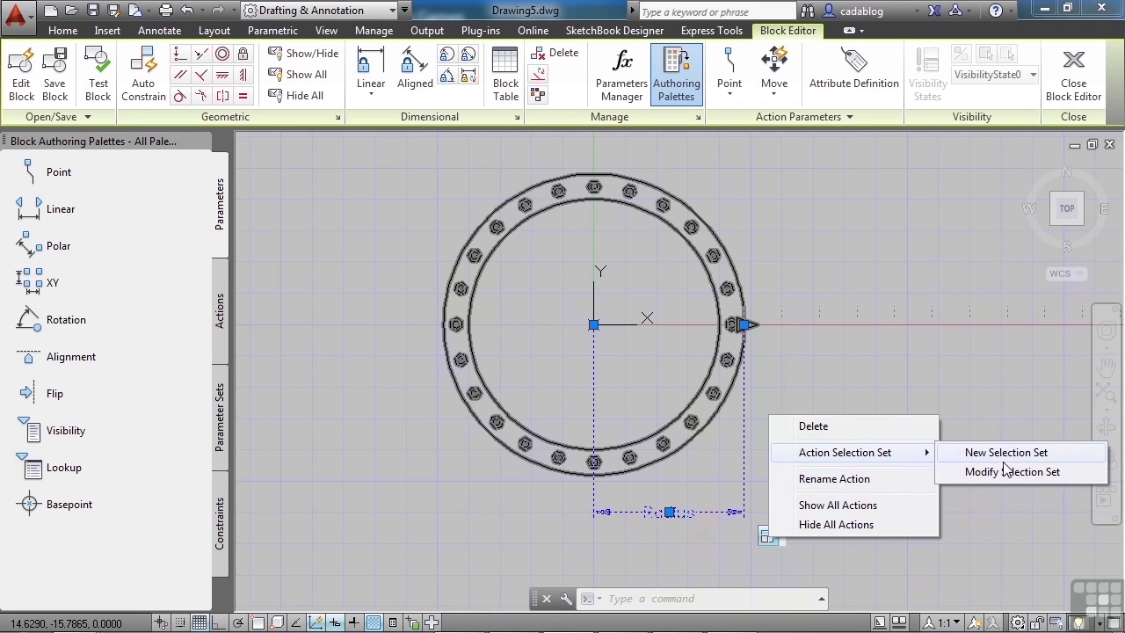
pyautogui.click(849, 506)
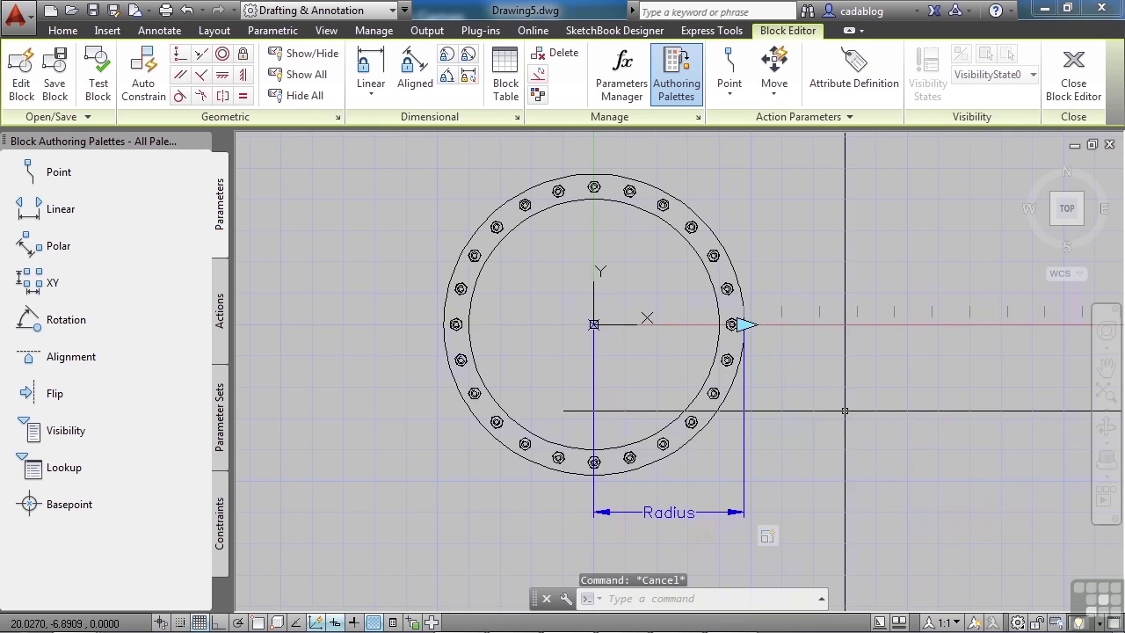
# - Select the manhole's Radius parameter and review the distance type options of its value set, keeping Increment
pyautogui.moveTo(509, 459); pyautogui.dragTo(878, 528)
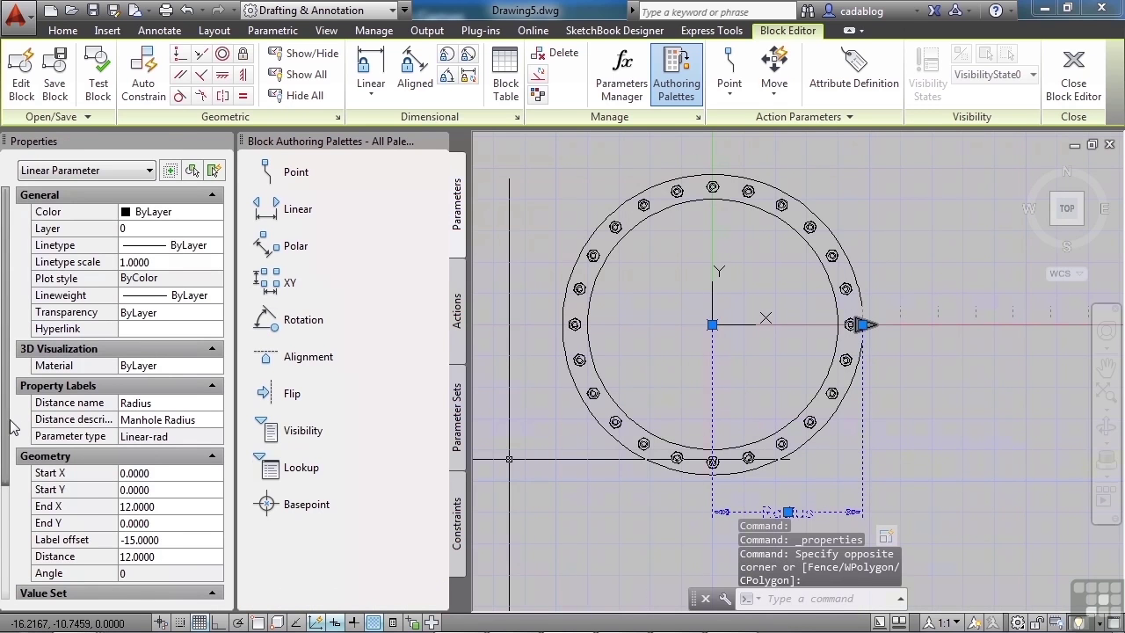
pyautogui.scroll(-4, 26, 534)
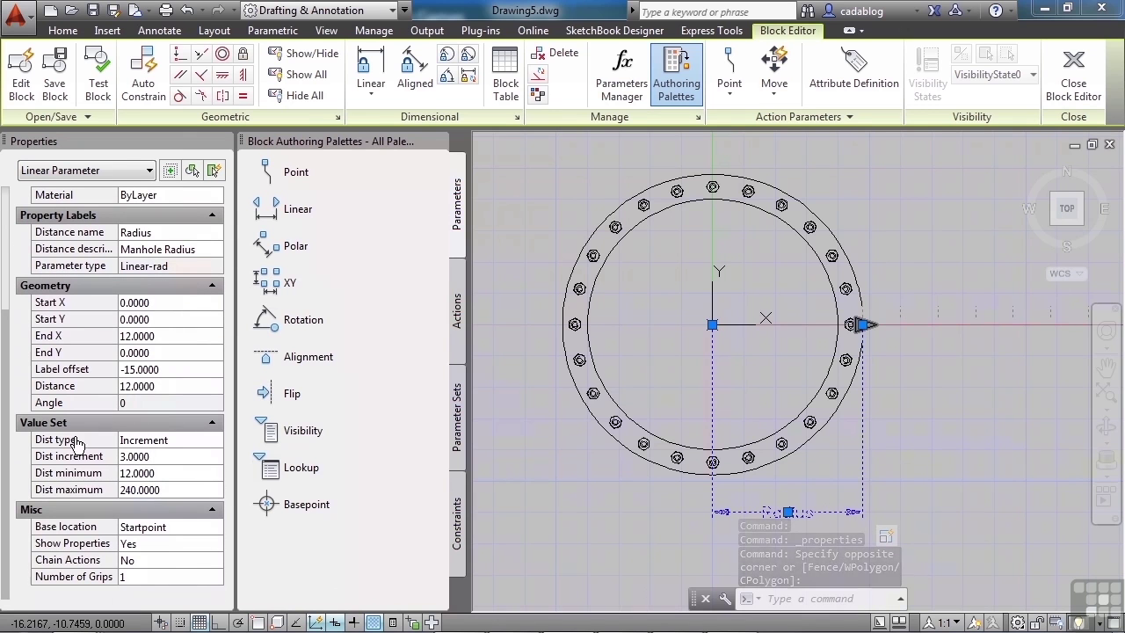
pyautogui.click(188, 441)
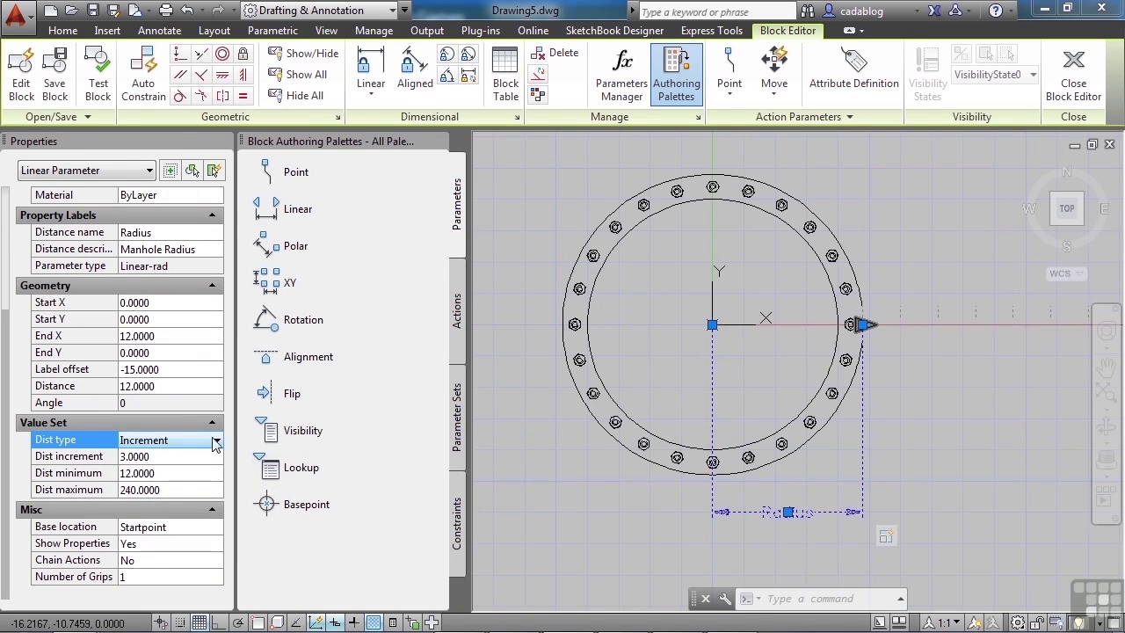
pyautogui.click(215, 442)
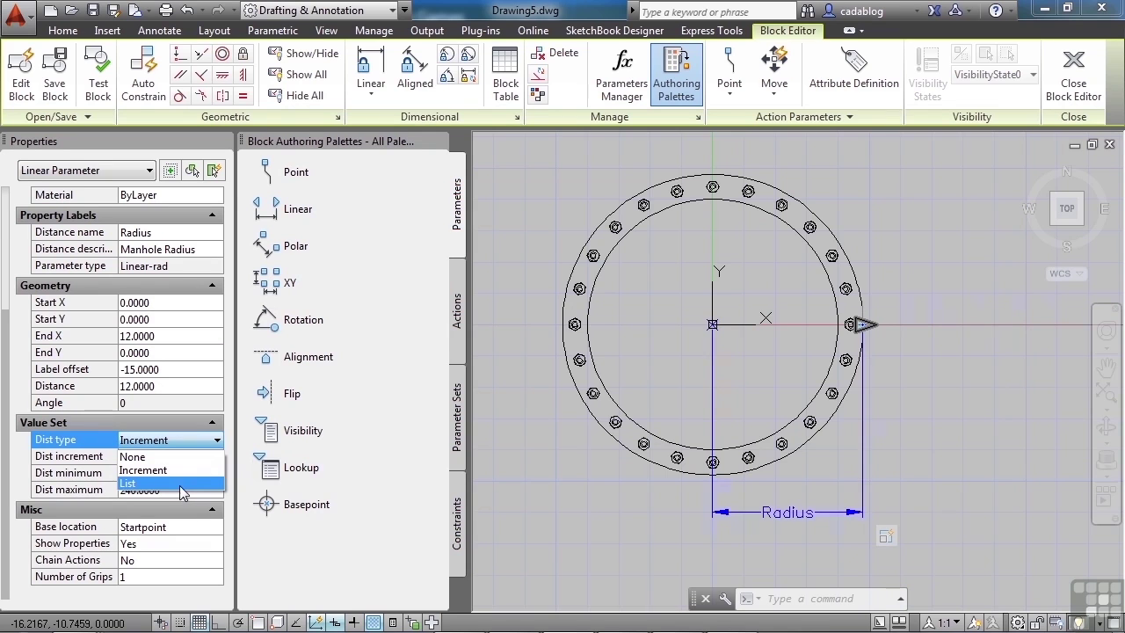
pyautogui.click(169, 472)
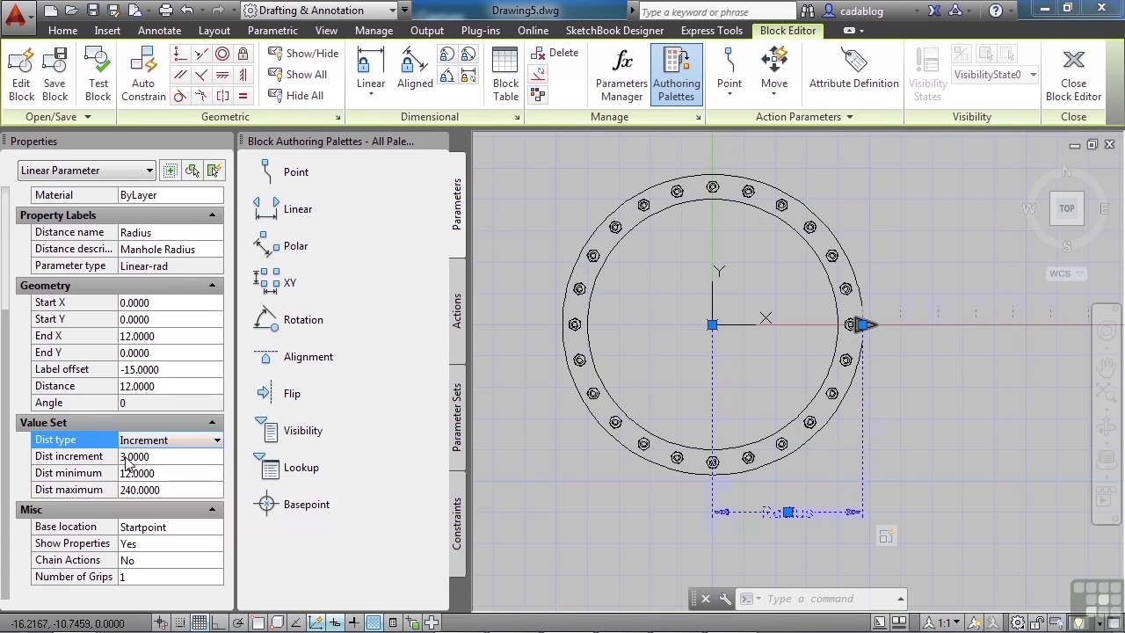
# - Examine the Radius parameter's distance increment, minimum and maximum against the increment tick marks beside the manhole, and clear the selection
pyautogui.click(153, 457)
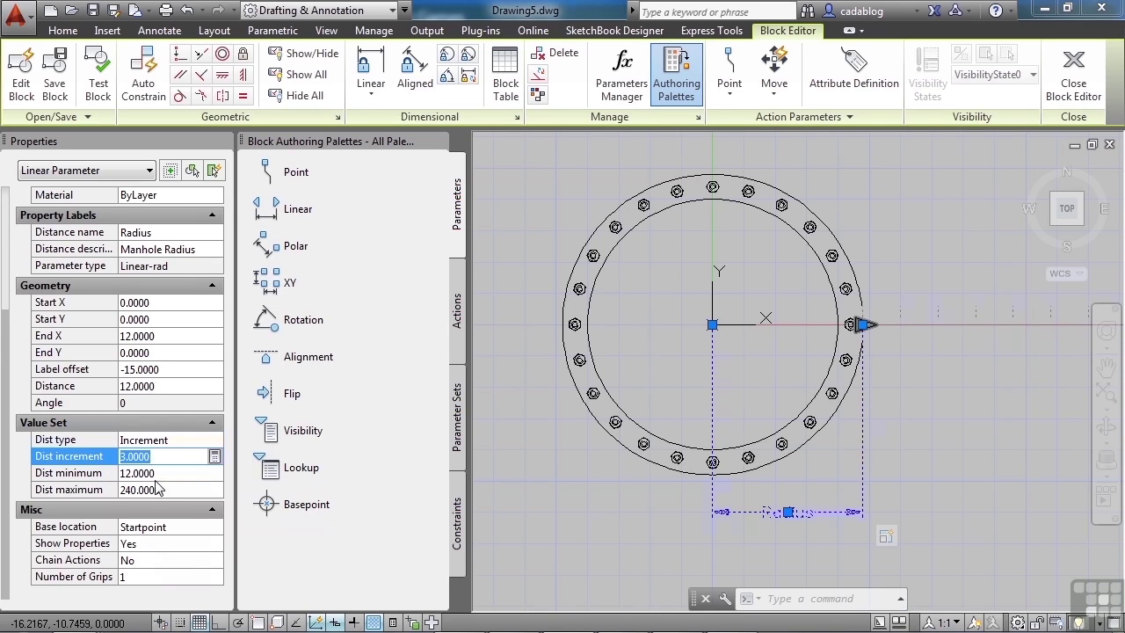
pyautogui.click(159, 474)
pyautogui.click(161, 491)
pyautogui.click(153, 457)
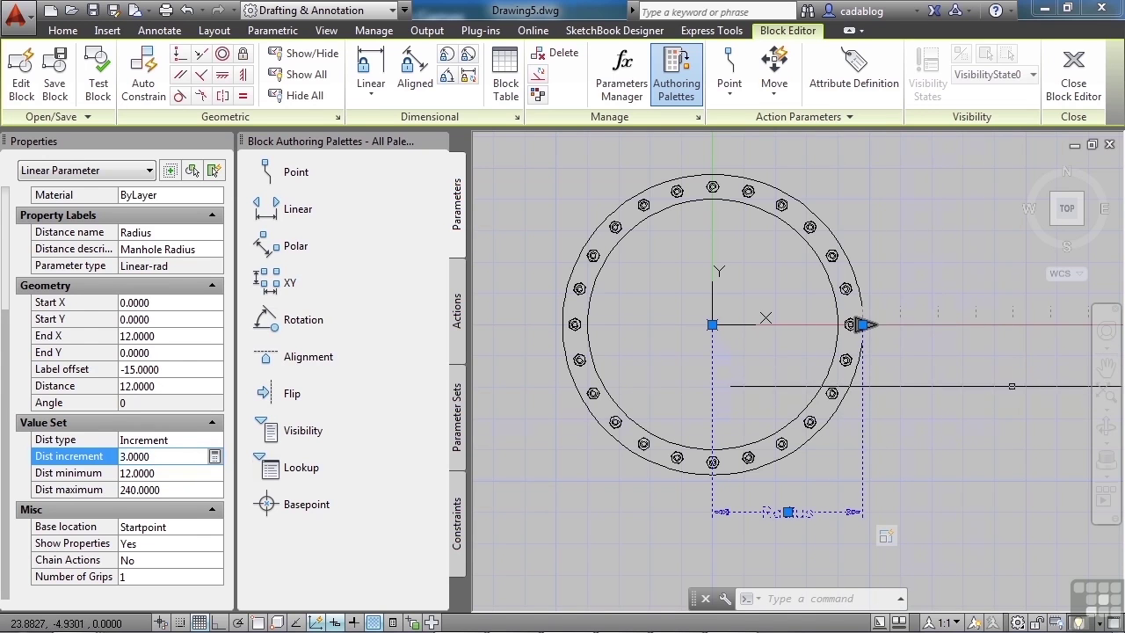
pyautogui.click(128, 475)
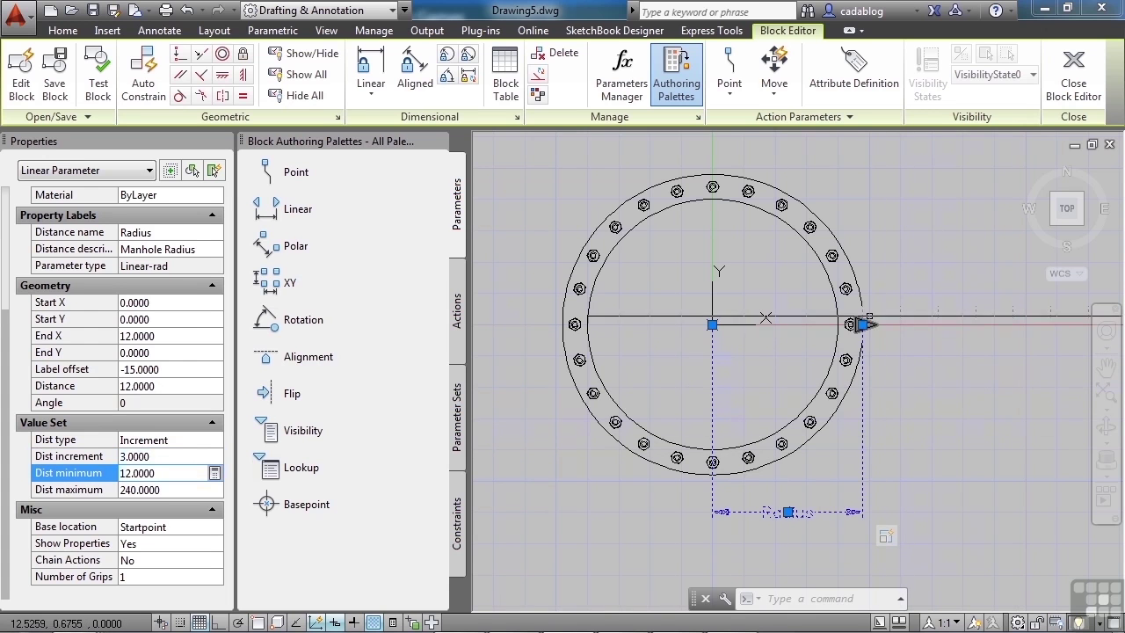
pyautogui.click(144, 491)
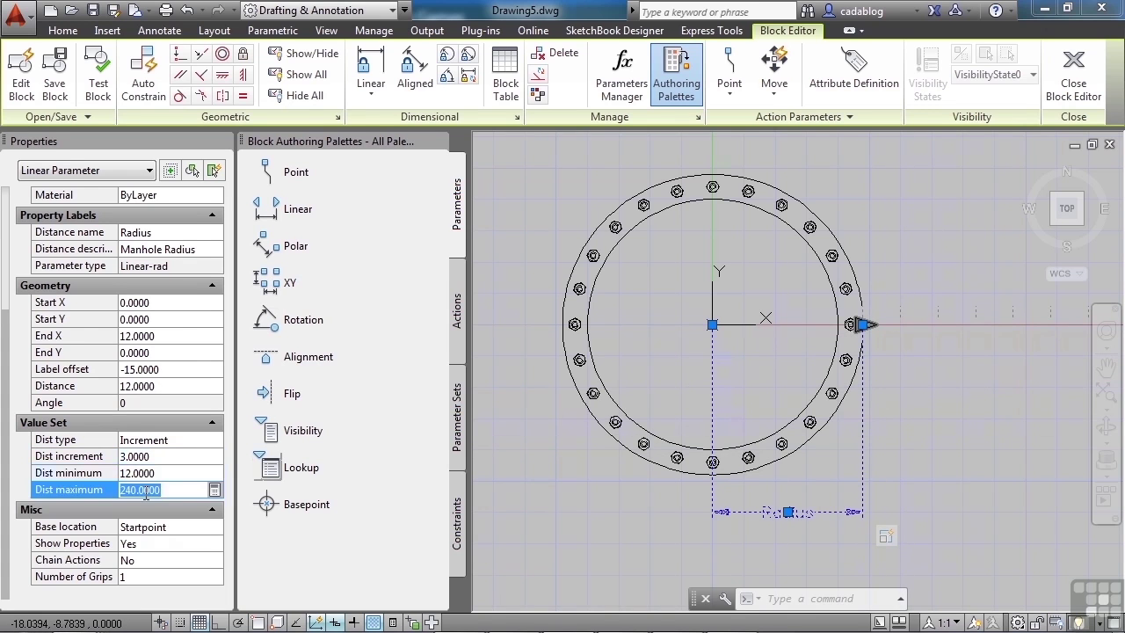
pyautogui.scroll(-2, 605, 395)
pyautogui.scroll(-5, 604, 396)
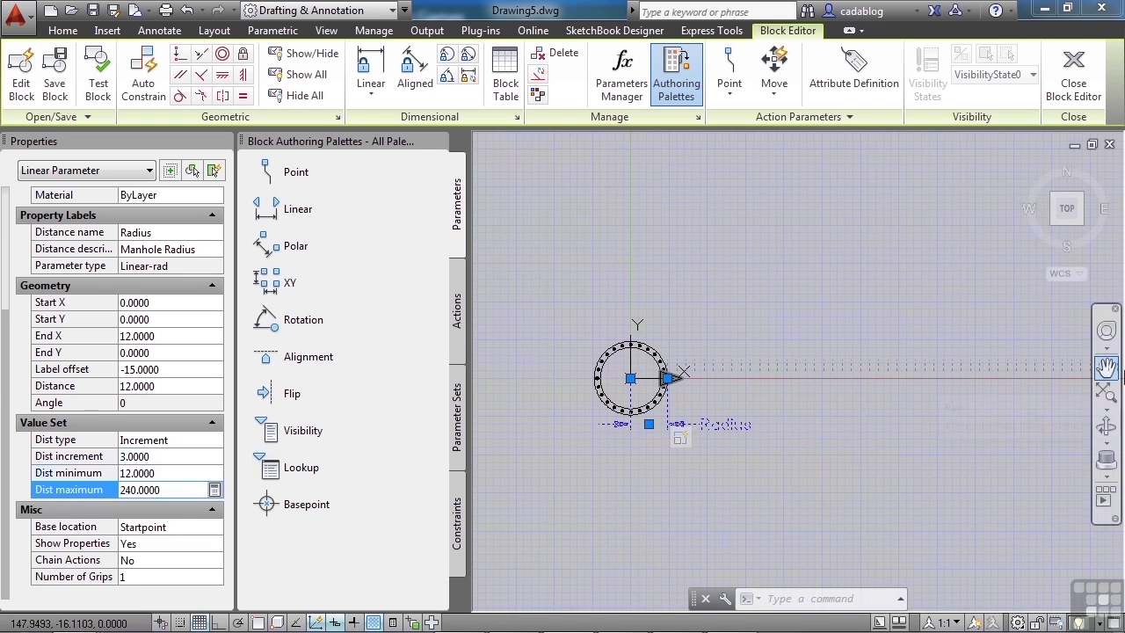
pyautogui.click(1106, 388)
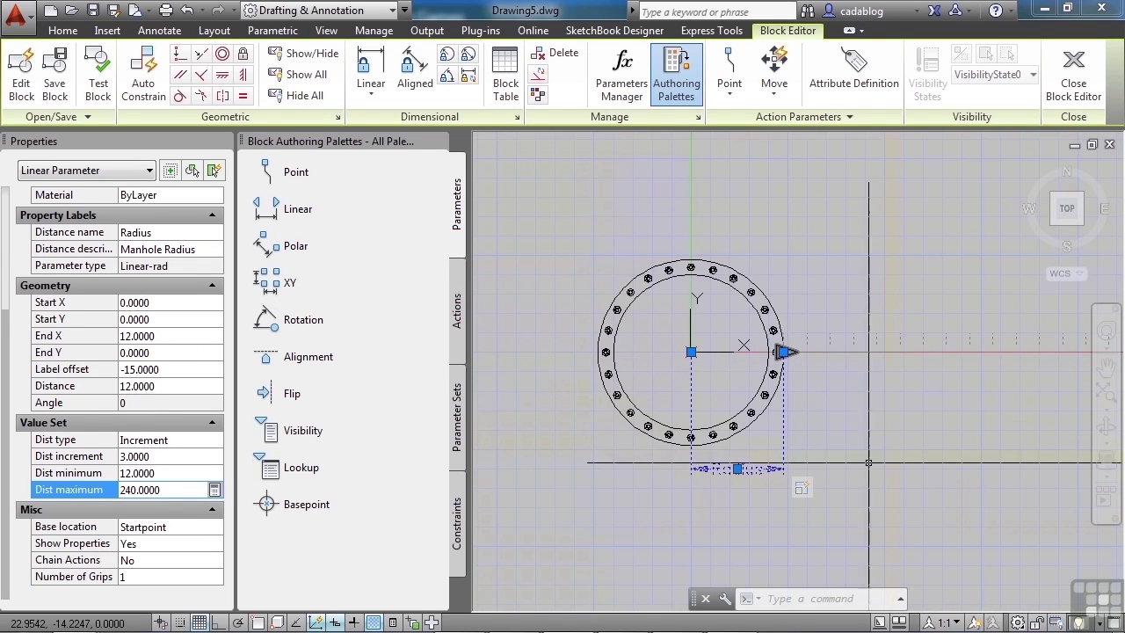
pyautogui.moveTo(867, 459); pyautogui.dragTo(857, 416, button='middle')
pyautogui.press('Escape')
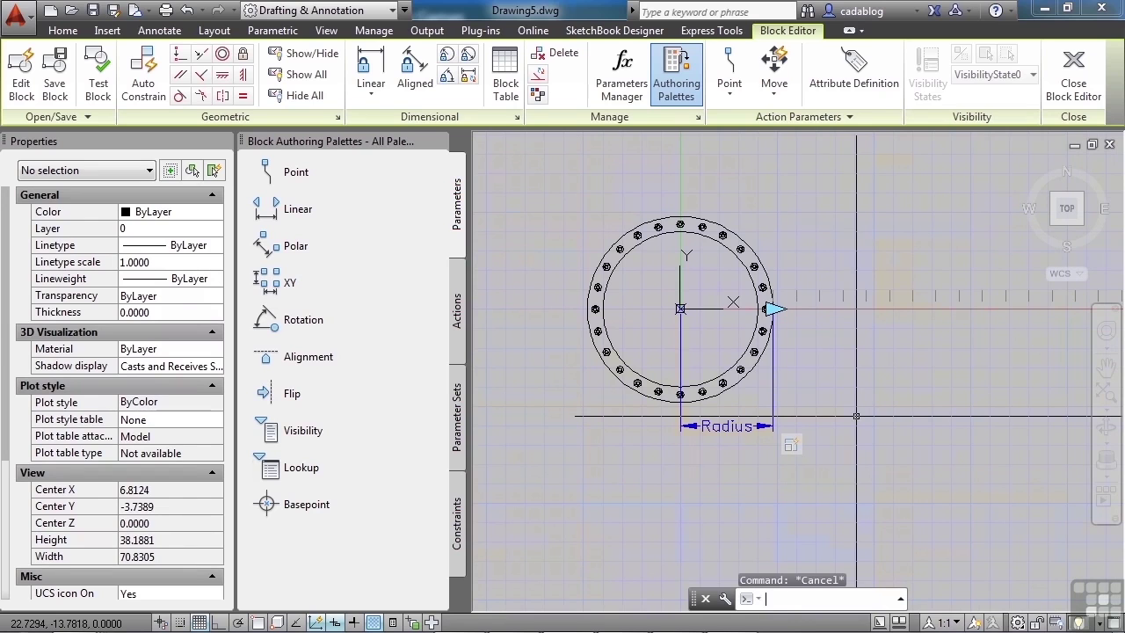